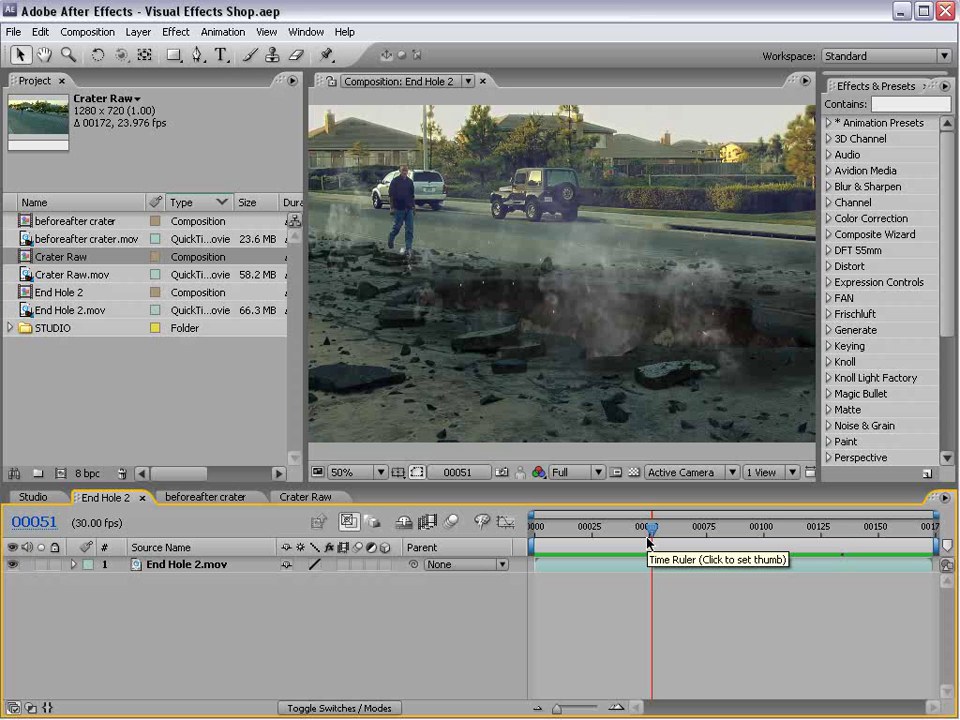
After scrubbing End Hole 2, open the Studio composition, view its floor plan maximized, then restore the layout.
drag(648, 542, 772, 540)
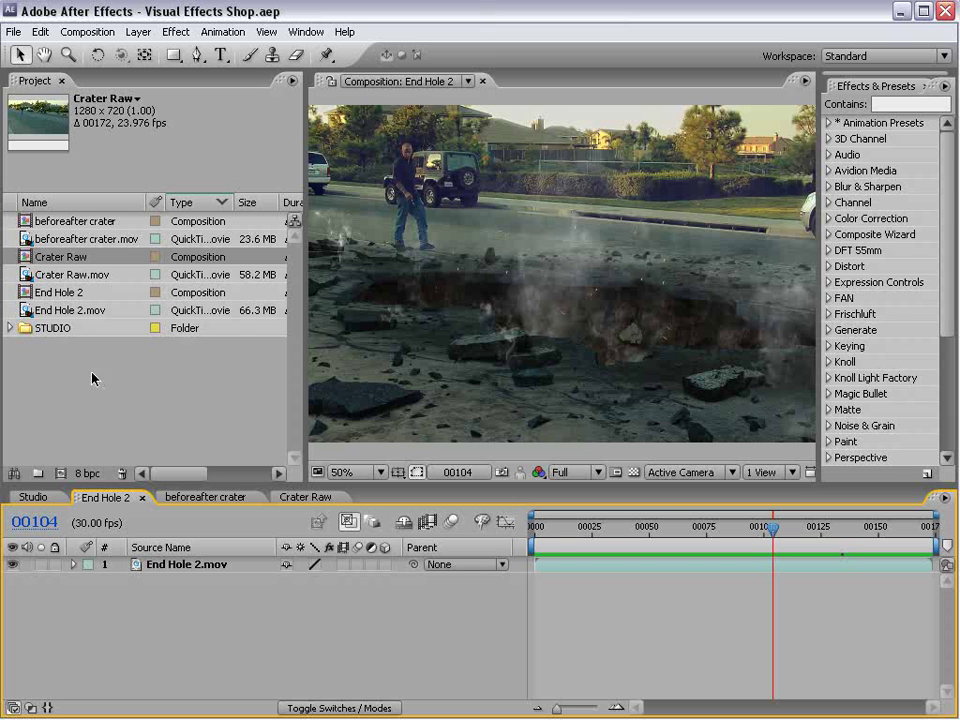
click(30, 497)
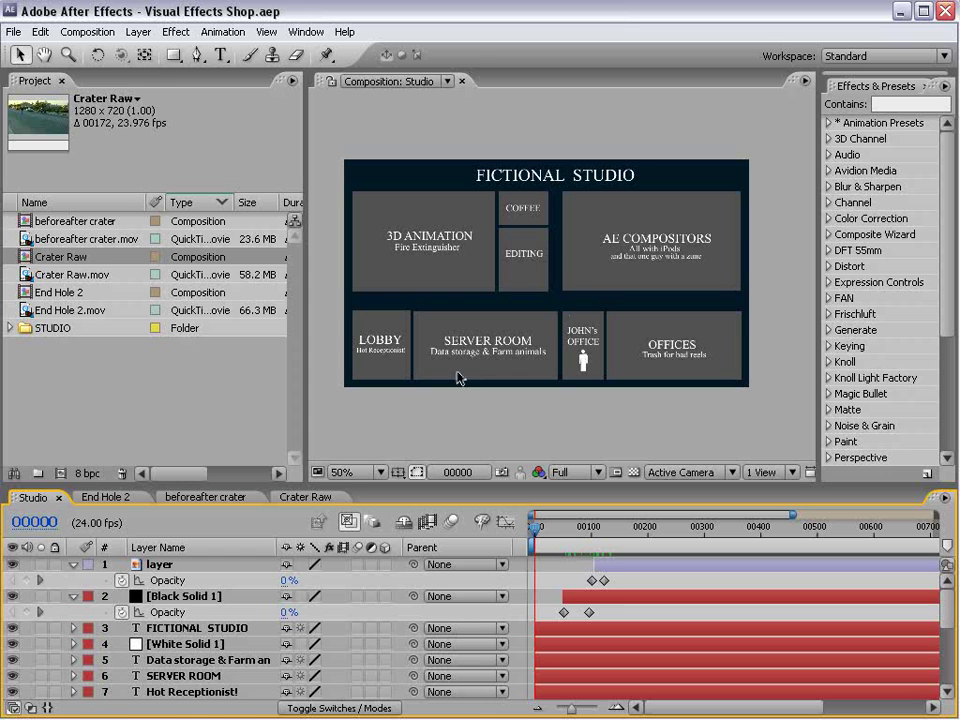
key(grave)
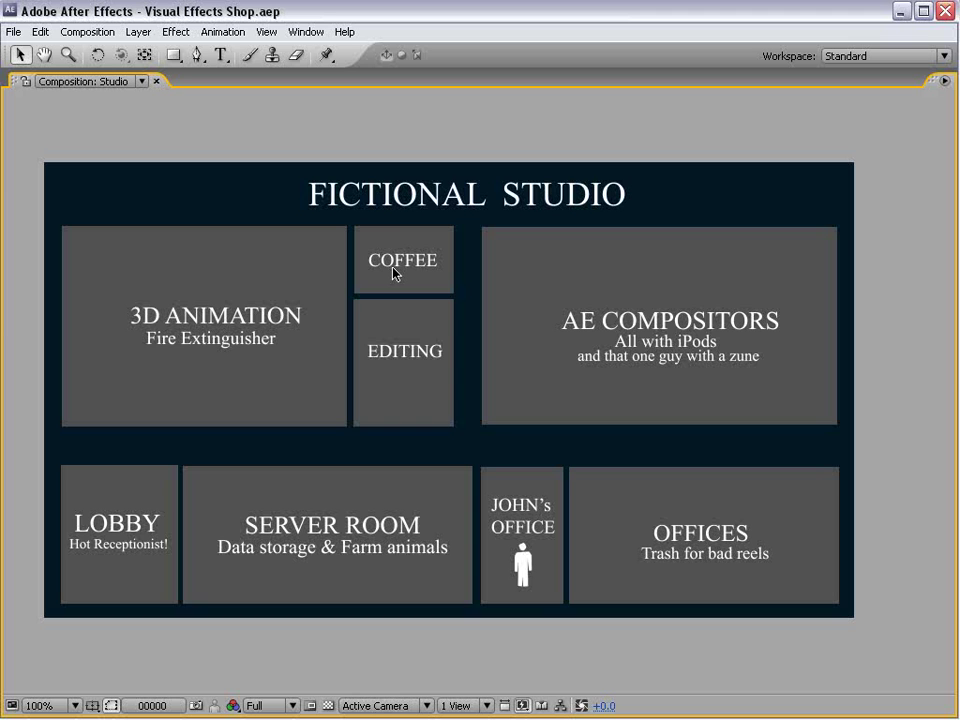
key(grave)
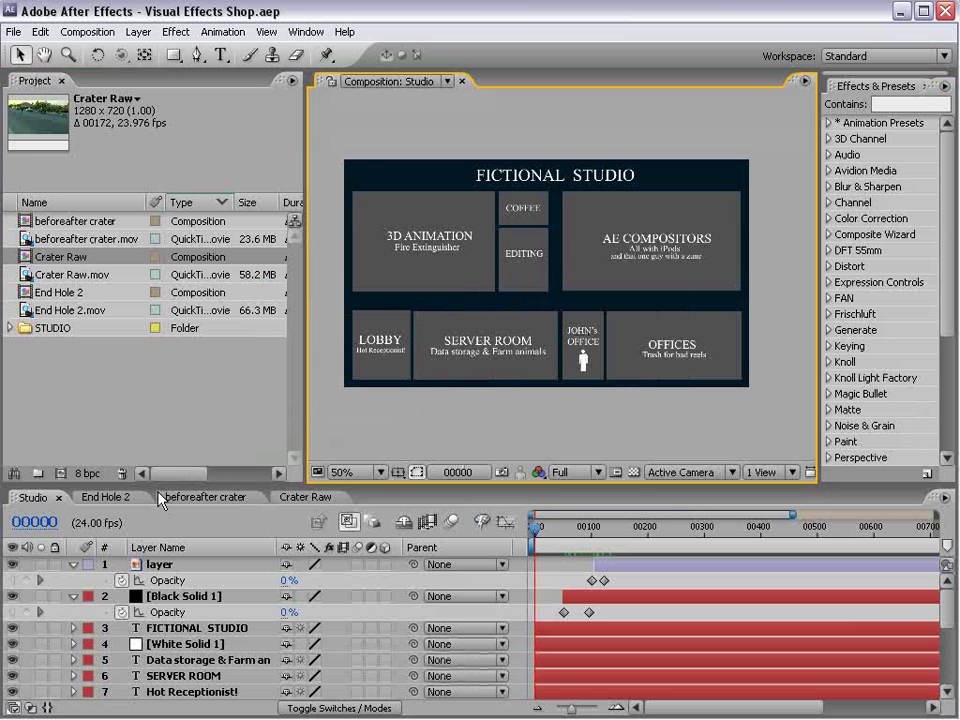
In beforeafter crater, scrub between the finished crater and the plain road, ending on frame one.
click(198, 497)
drag(561, 547, 752, 537)
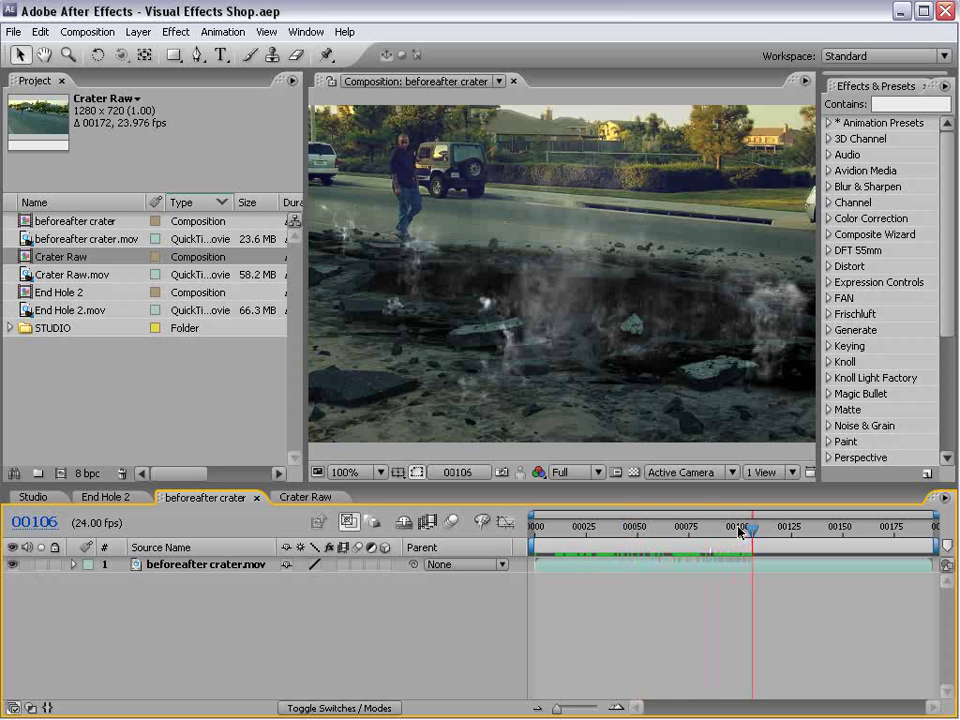
key(Page_Up)
key(Page_Up)
key(Page_Up)
key(Page_Up)
key(Page_Up)
key(Page_Up)
key(Page_Up)
key(Page_Up)
key(Page_Up)
key(Page_Up)
key(Page_Up)
key(Page_Up)
key(Page_Up)
key(Page_Up)
key(Page_Up)
key(Page_Up)
key(Page_Up)
key(Page_Up)
key(Page_Up)
key(Page_Up)
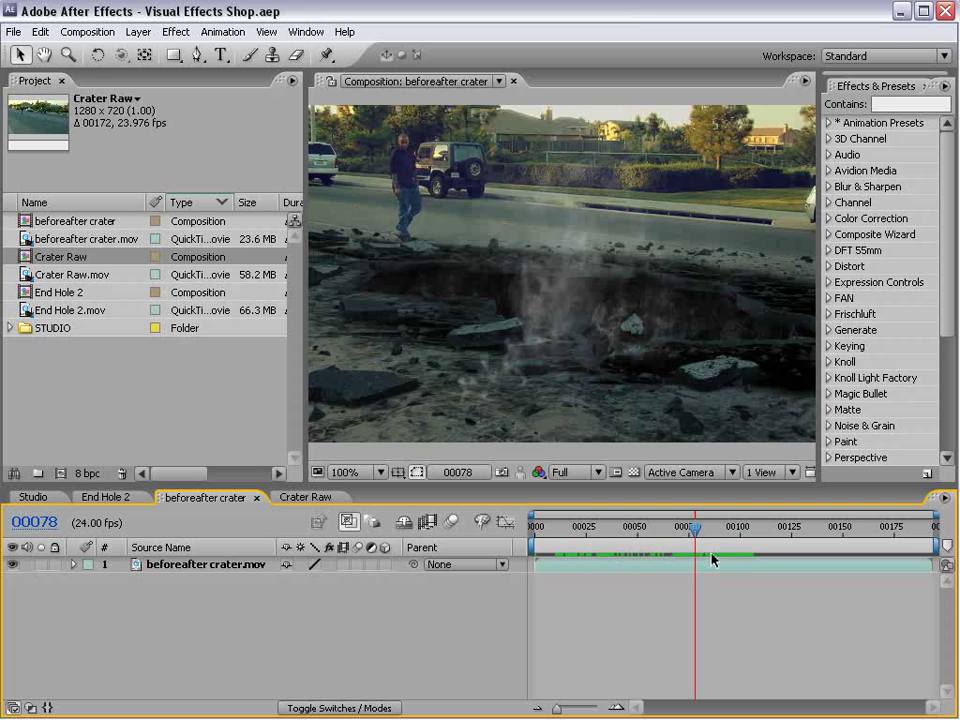
drag(697, 530, 649, 555)
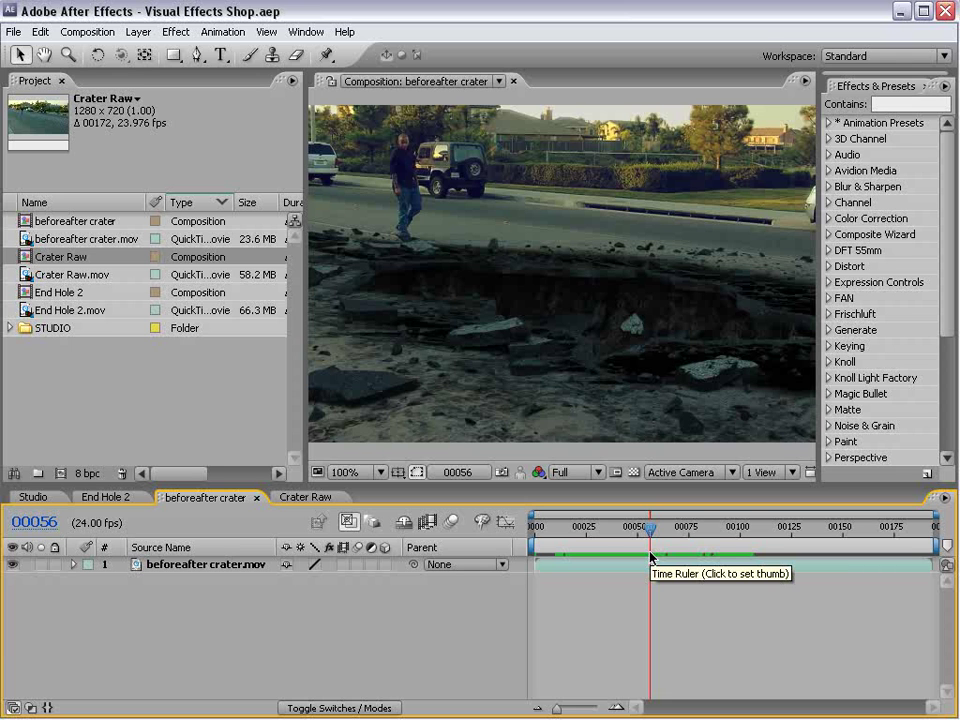
drag(647, 542, 875, 560)
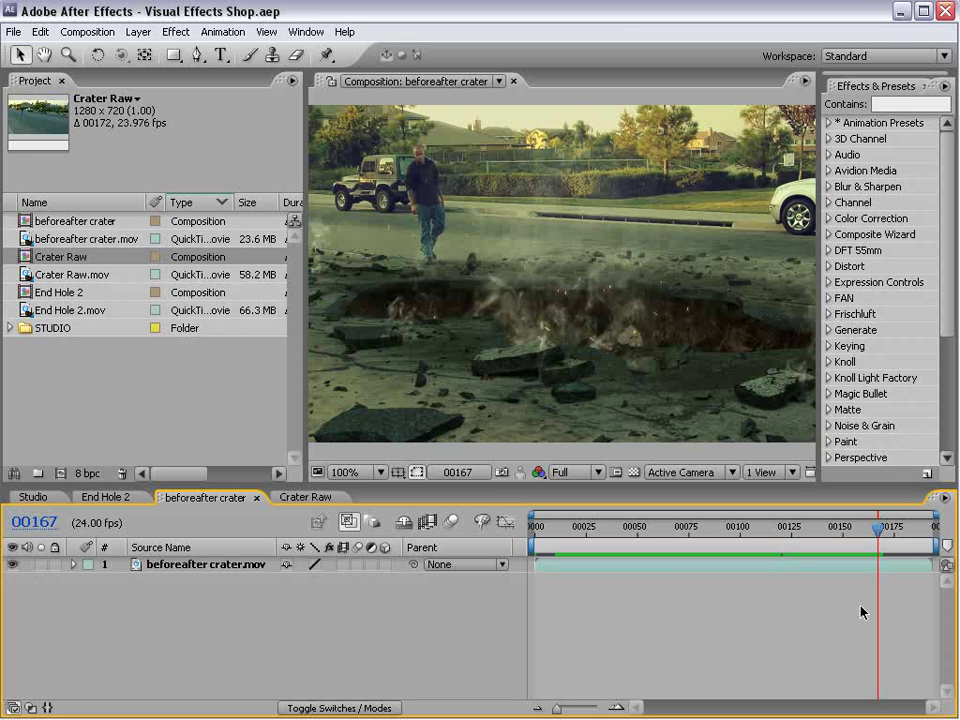
click(535, 528)
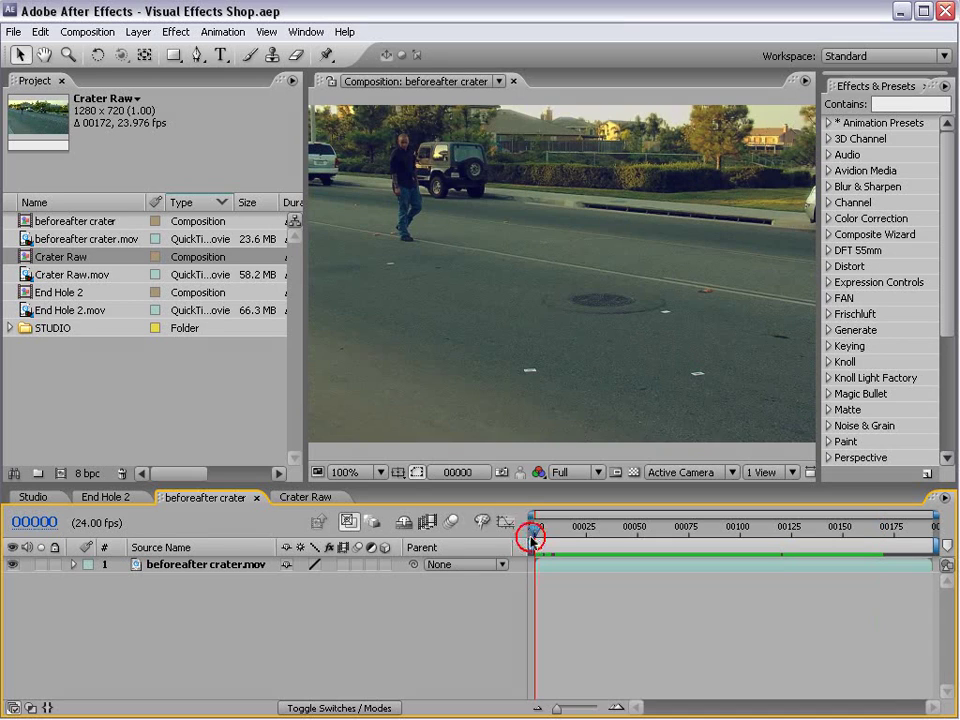
Play through the raw street footage in Crater Raw, then return to beforeafter crater's finished crater.
click(300, 497)
drag(570, 530, 861, 548)
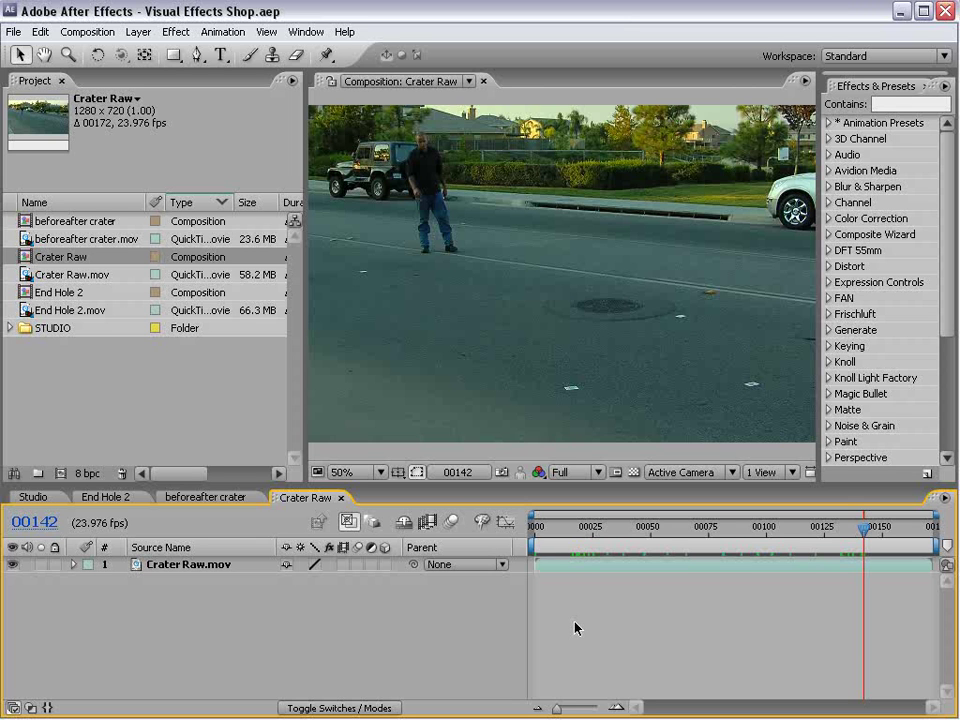
drag(540, 528, 765, 553)
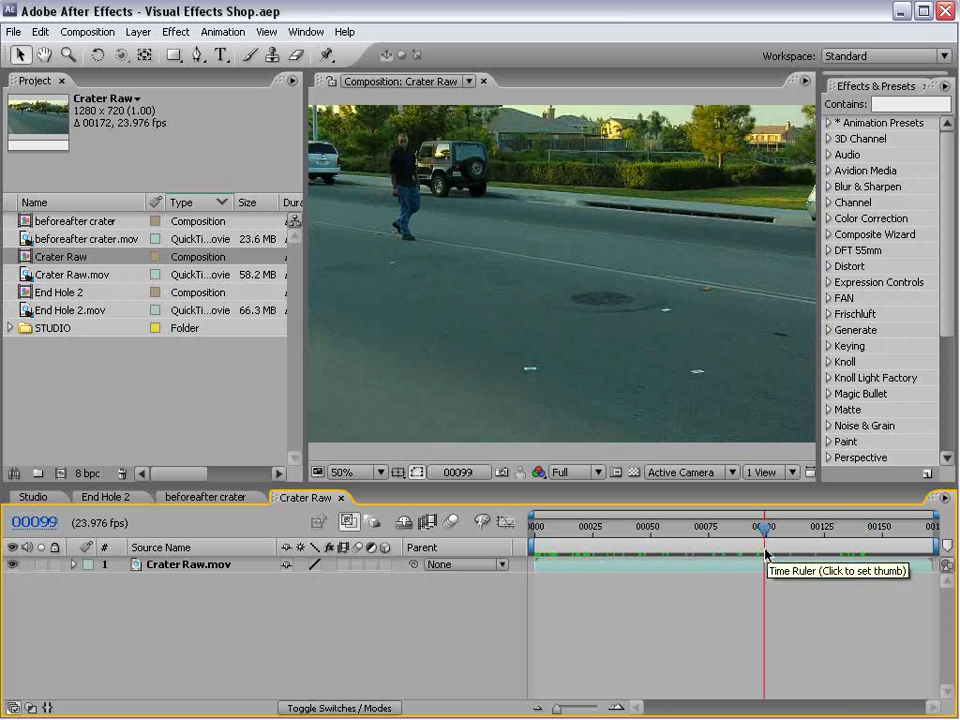
click(205, 497)
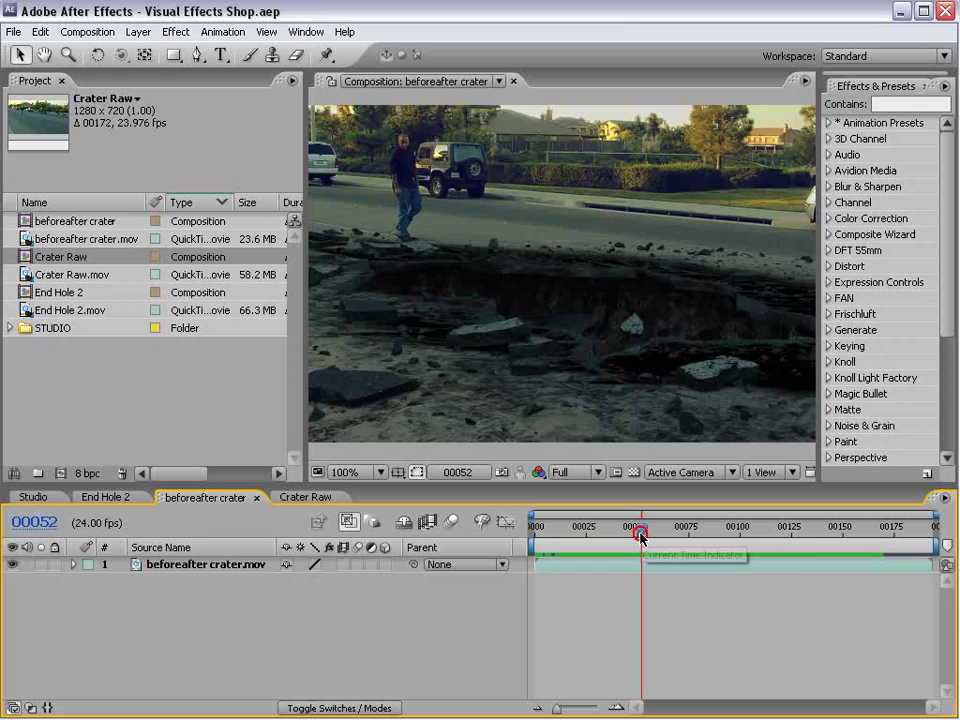
drag(639, 531, 847, 545)
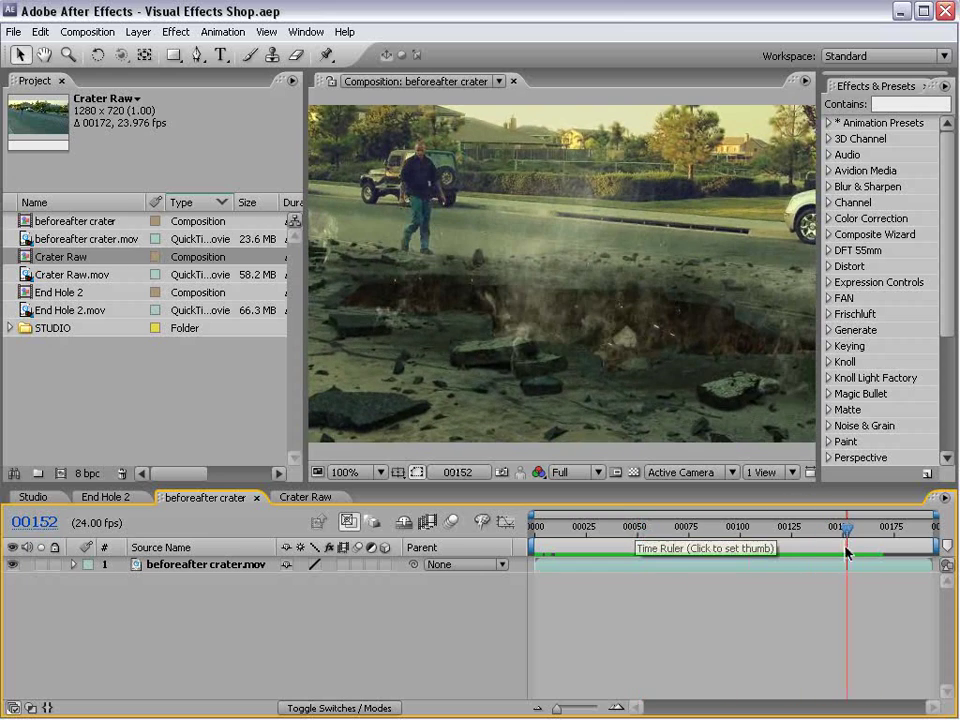
Scrub through End Hole 2, then play through Crater Raw's untouched street footage.
click(305, 497)
click(105, 497)
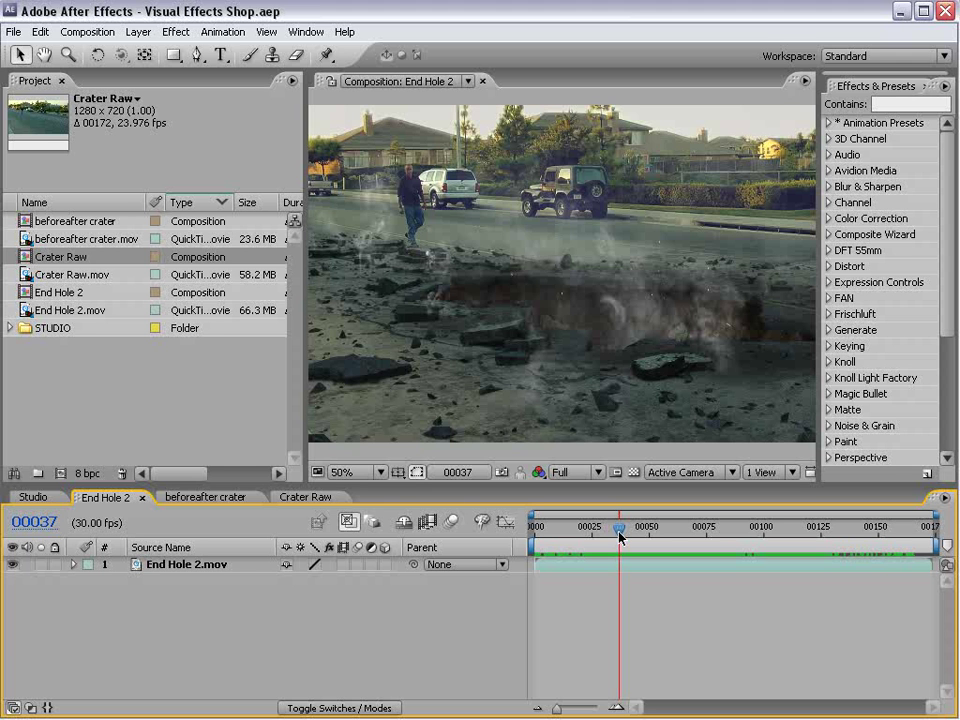
drag(619, 537, 649, 570)
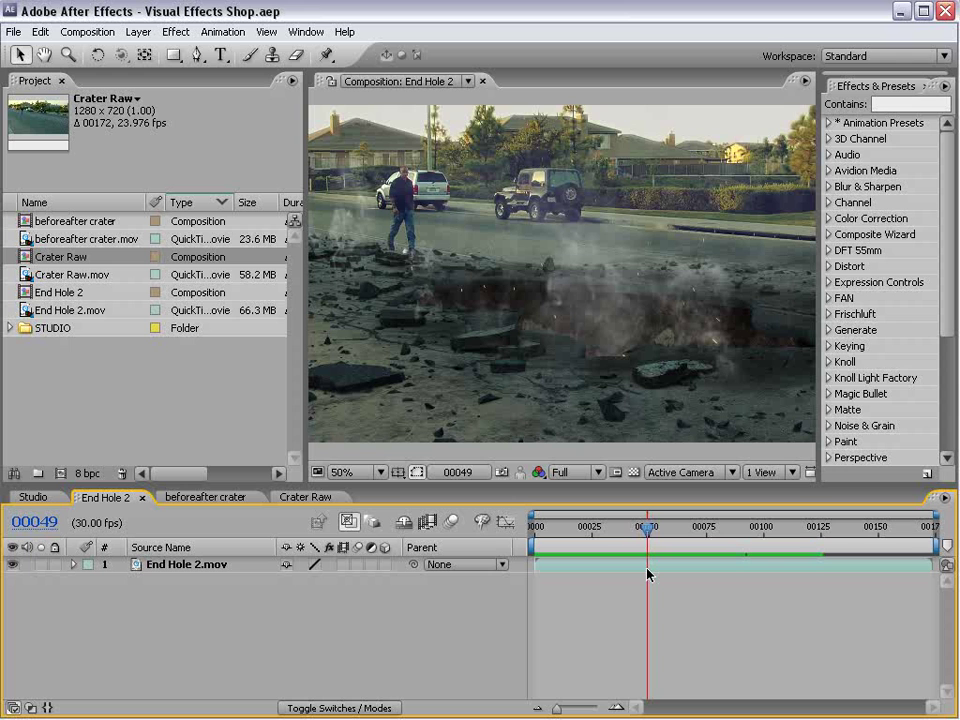
click(302, 497)
drag(561, 551, 855, 553)
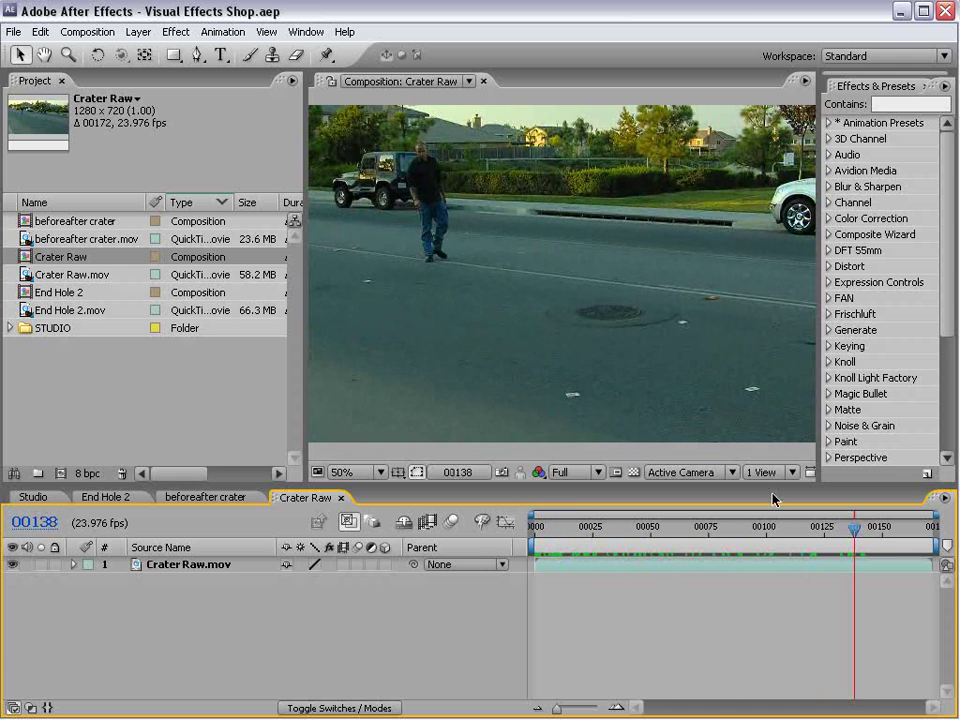
Add Crater Raw to the render queue with JPEG Sequence output at quality 9 Maximum.
click(90, 31)
click(121, 166)
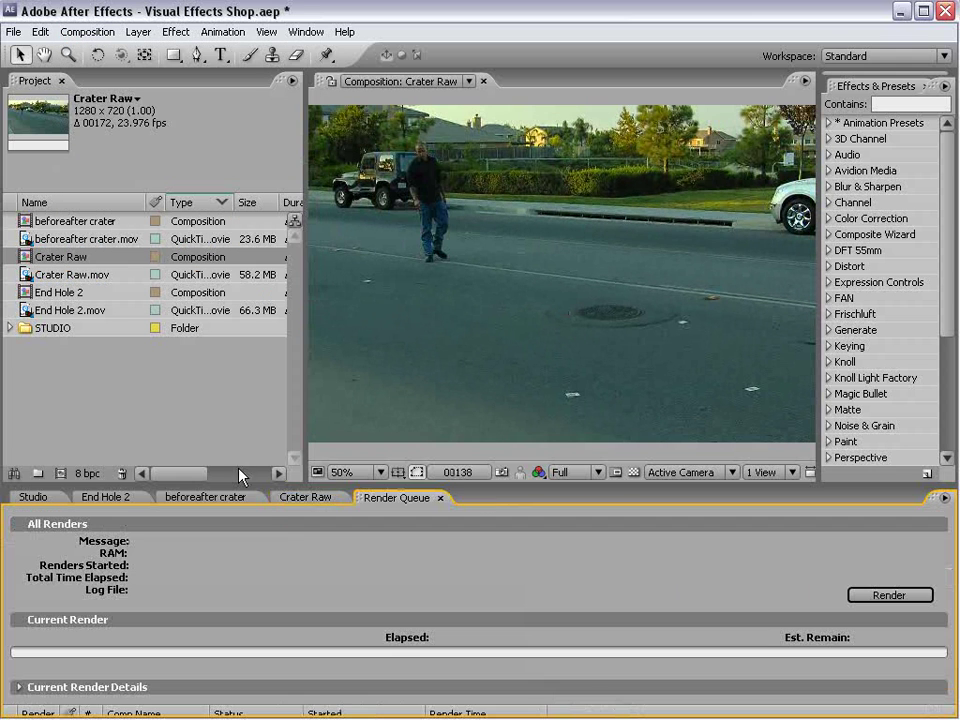
drag(270, 488, 238, 229)
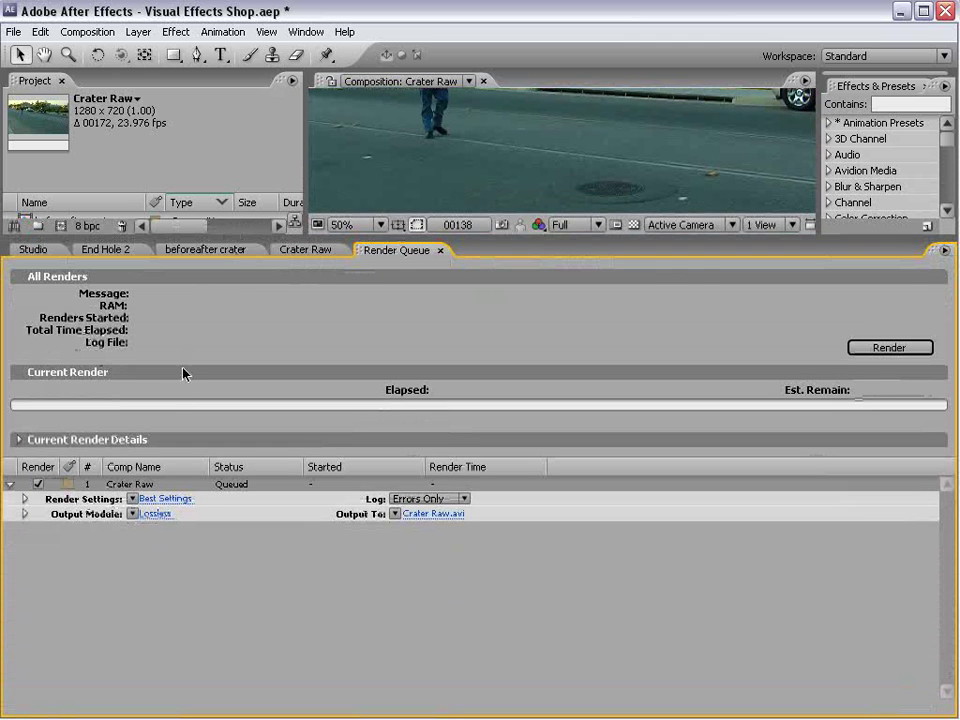
click(156, 514)
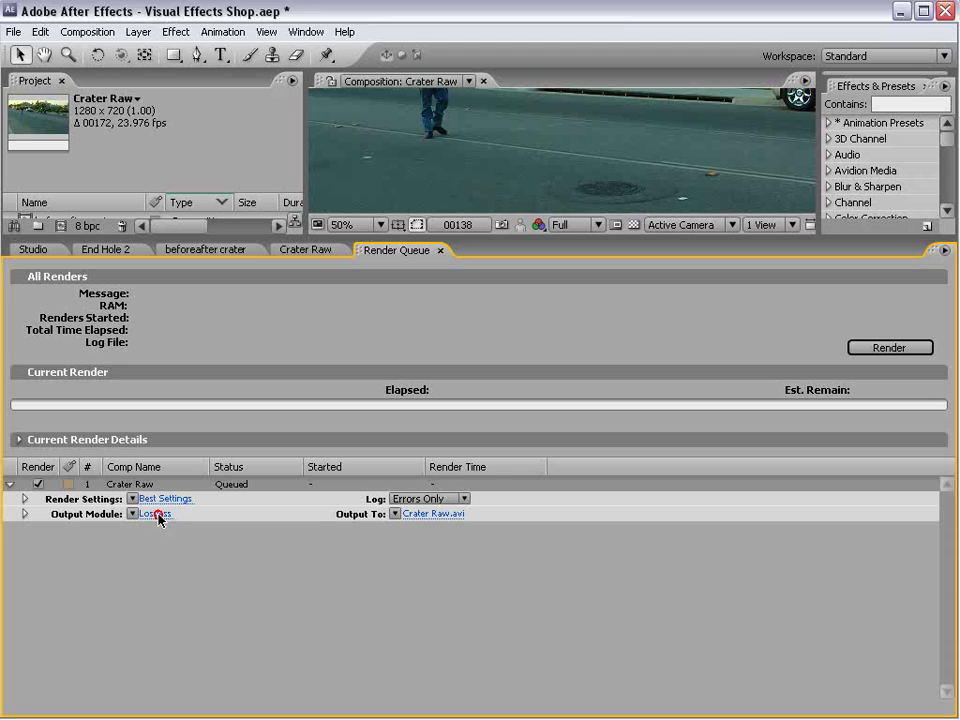
drag(456, 98, 432, 91)
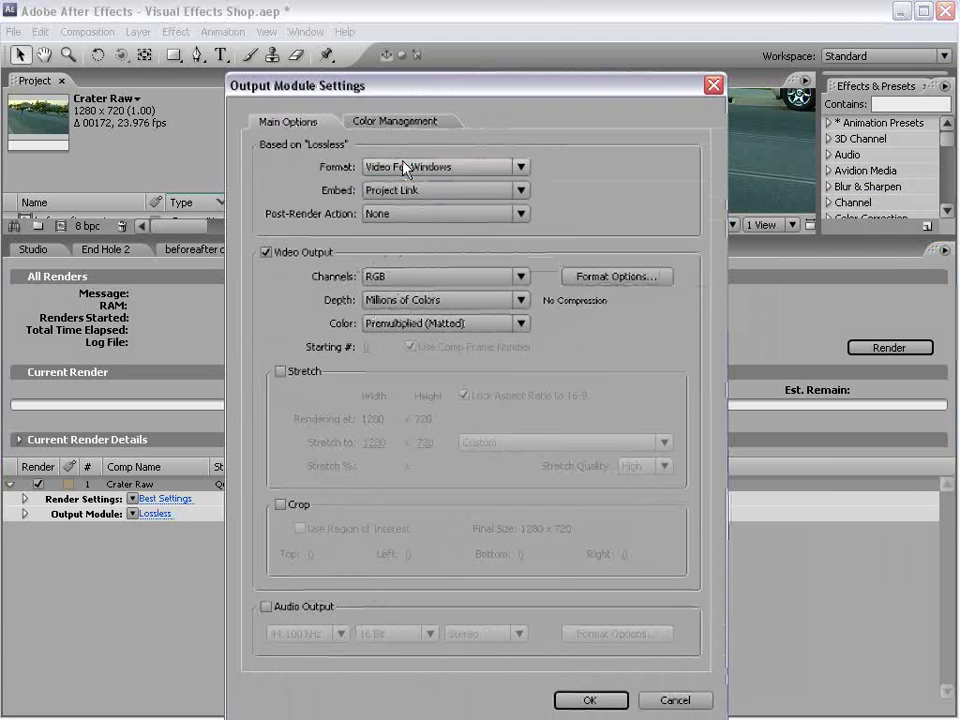
click(403, 165)
click(410, 347)
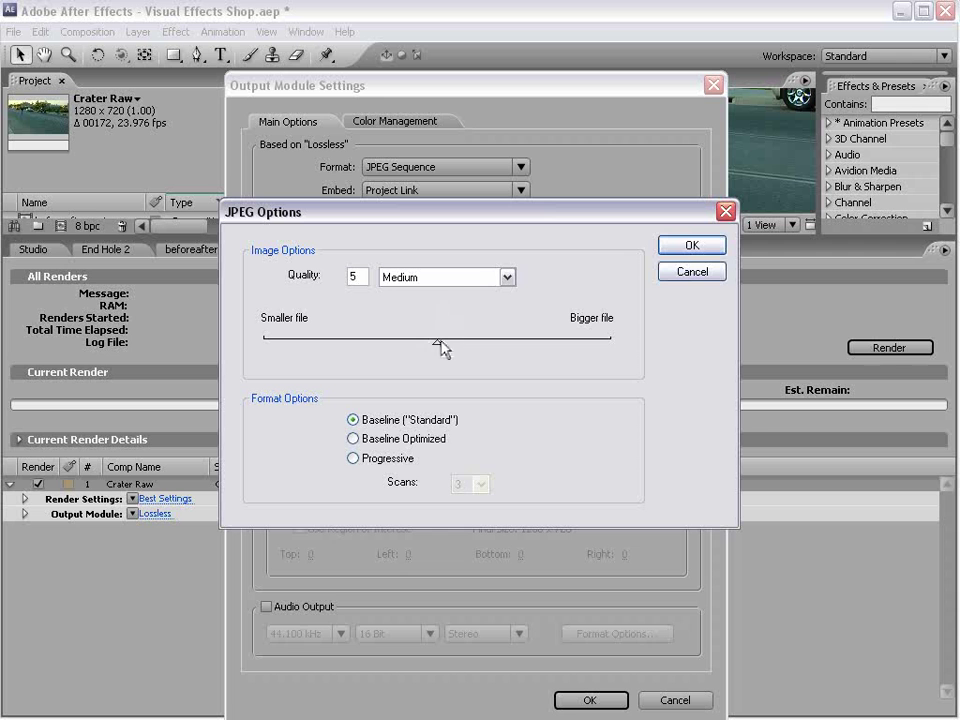
drag(438, 342, 648, 332)
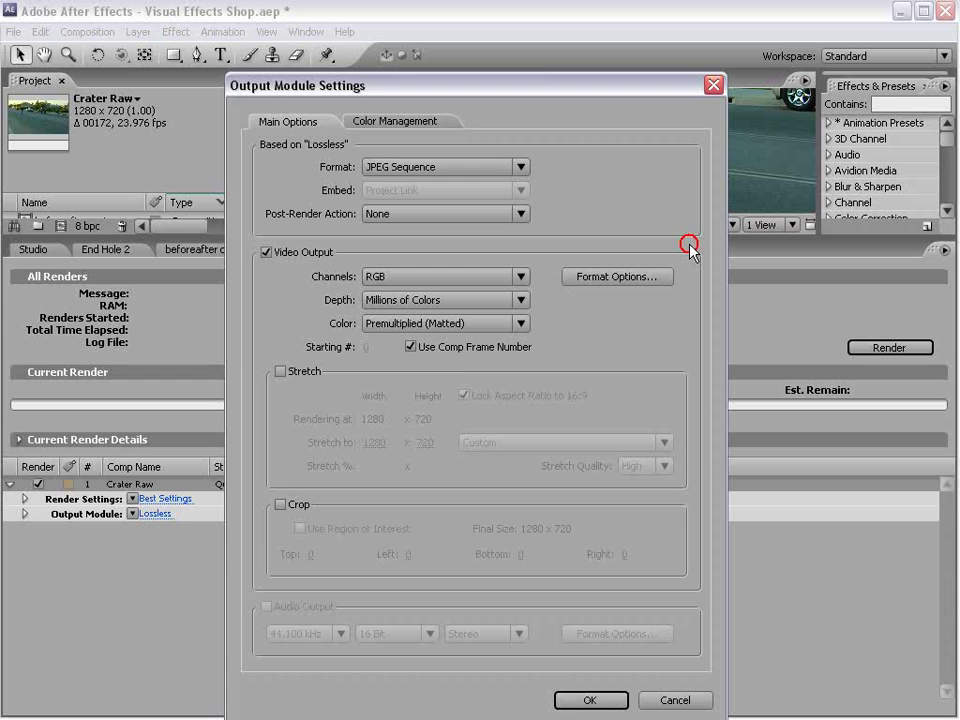
click(589, 699)
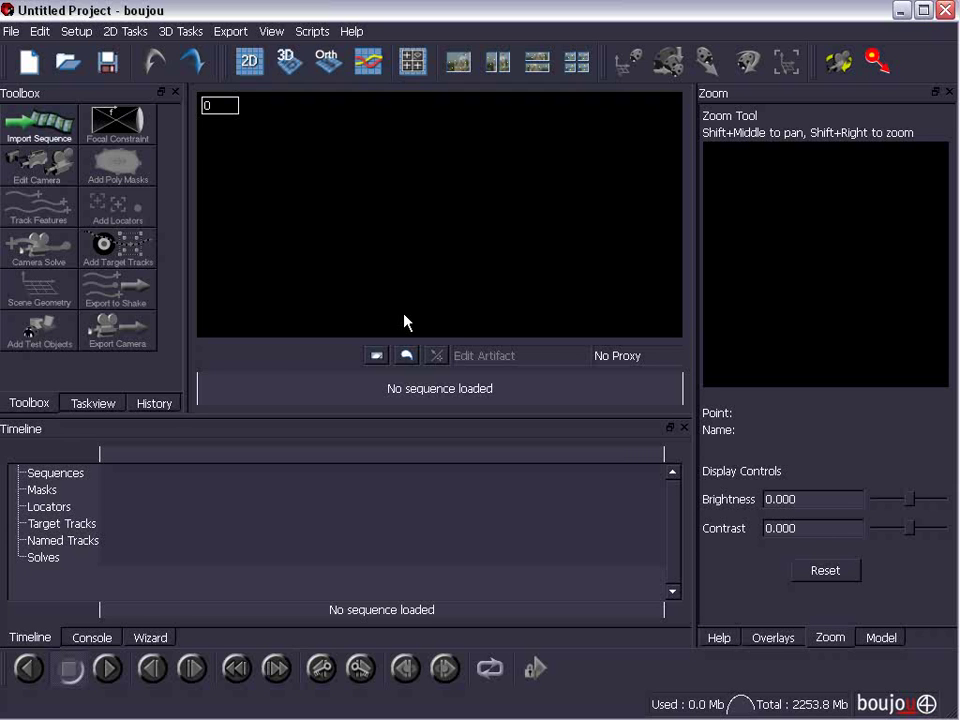
Import the 172-frame Crater Raw JPEG sequence starting from Crater Raw_00000.jpg.
click(40, 128)
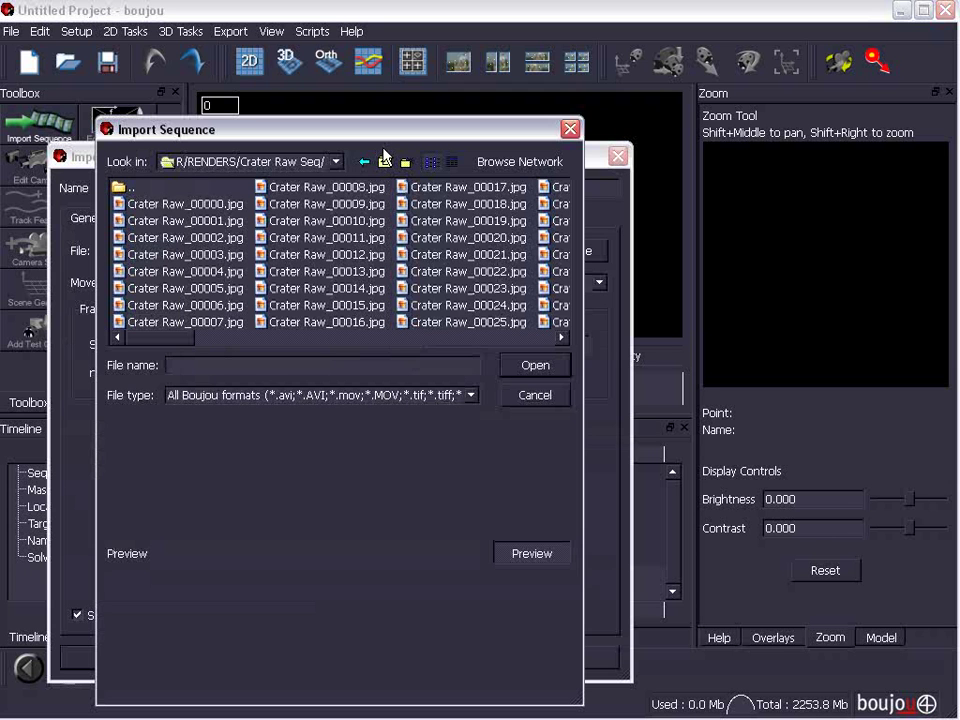
click(155, 204)
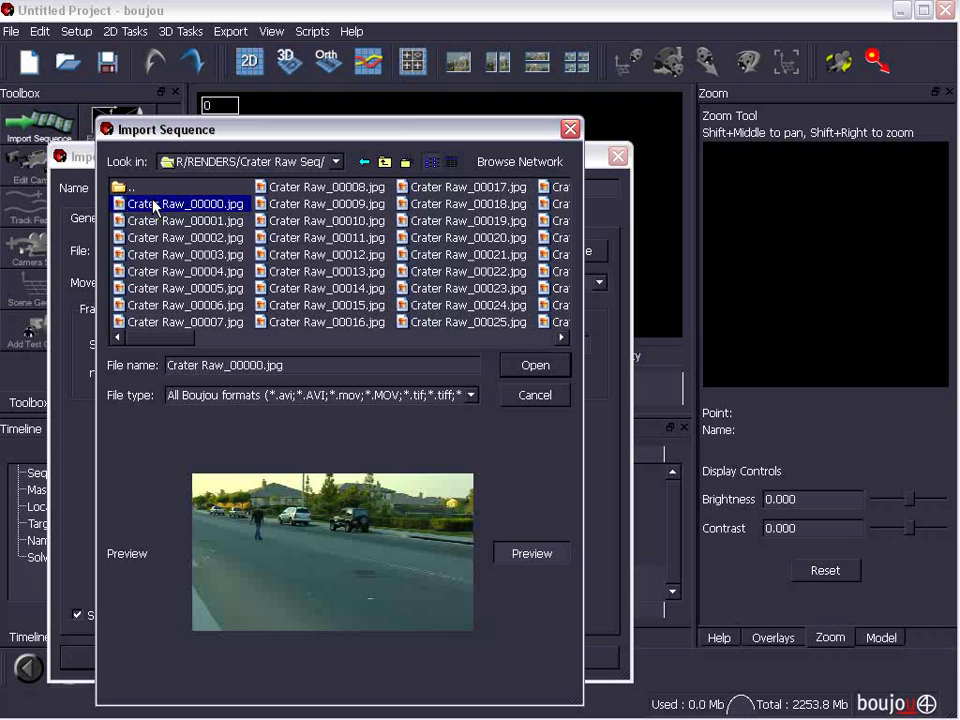
click(530, 366)
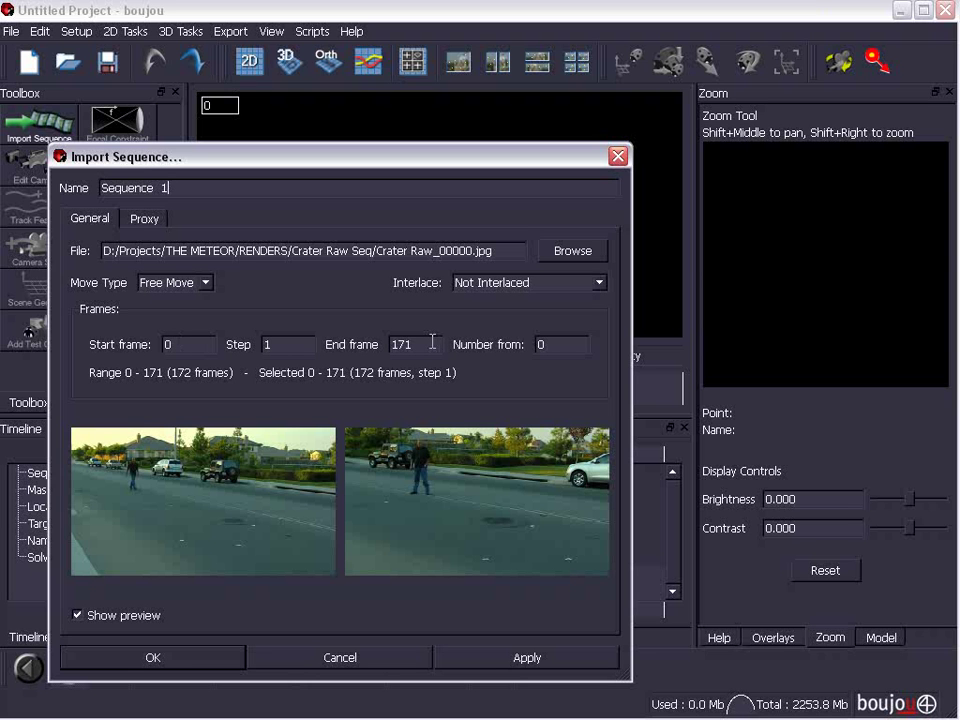
click(160, 657)
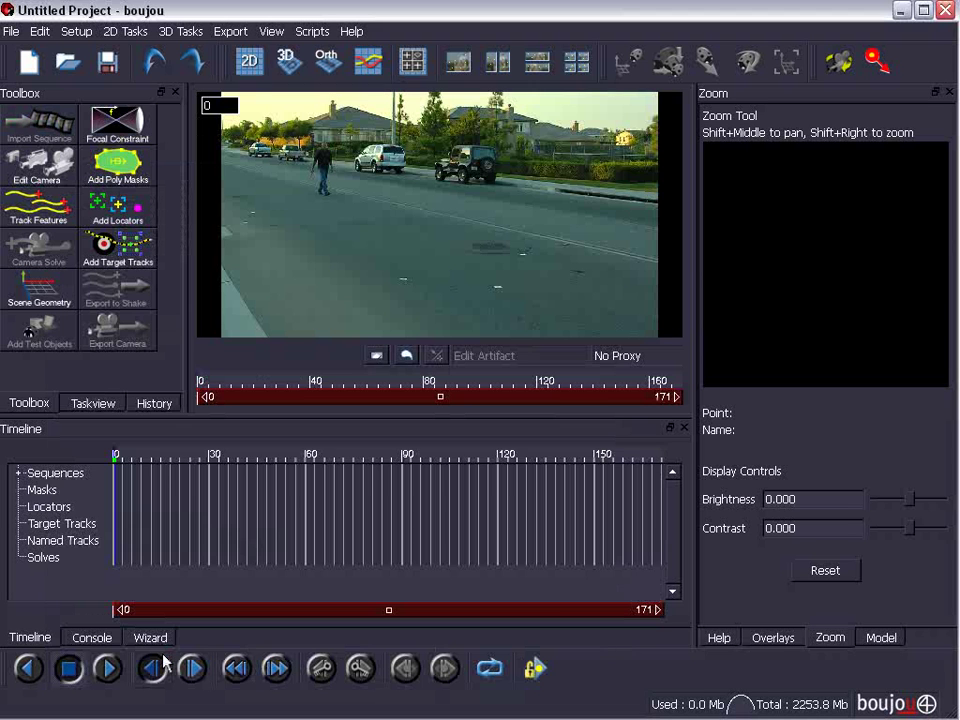
Scrub the street footage through frames 0–171, then back to around frame 43.
drag(232, 387, 198, 392)
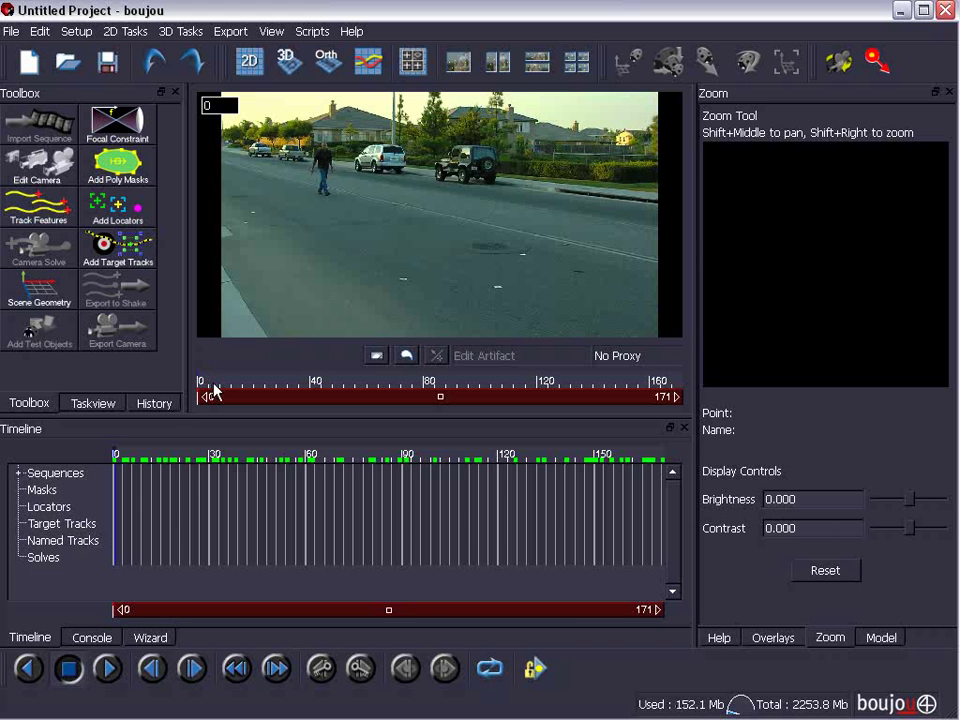
drag(214, 388, 686, 390)
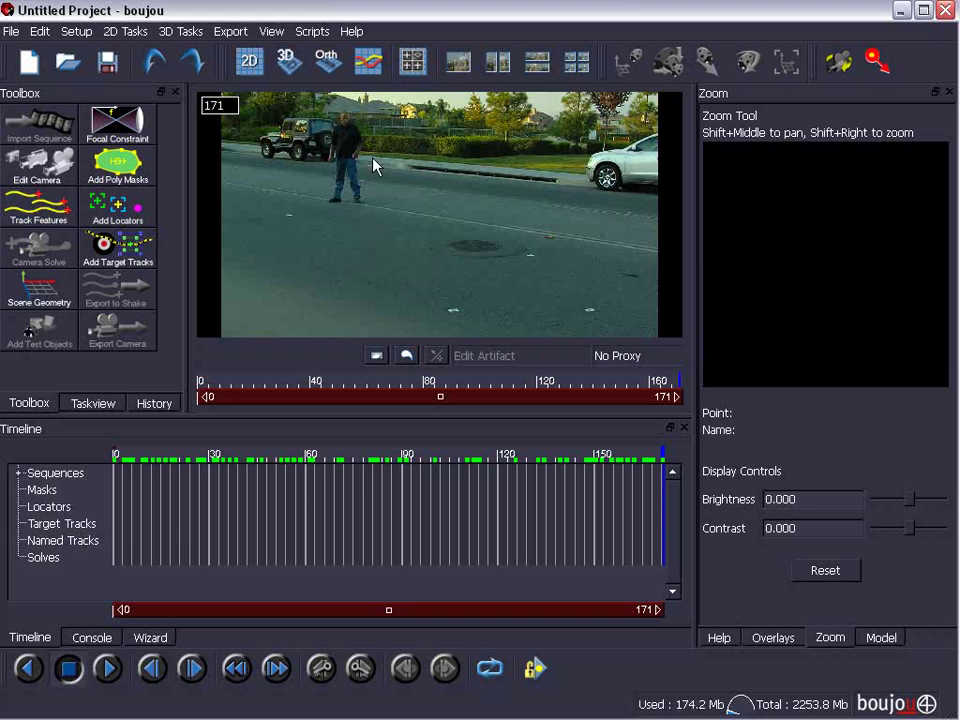
drag(501, 381, 323, 385)
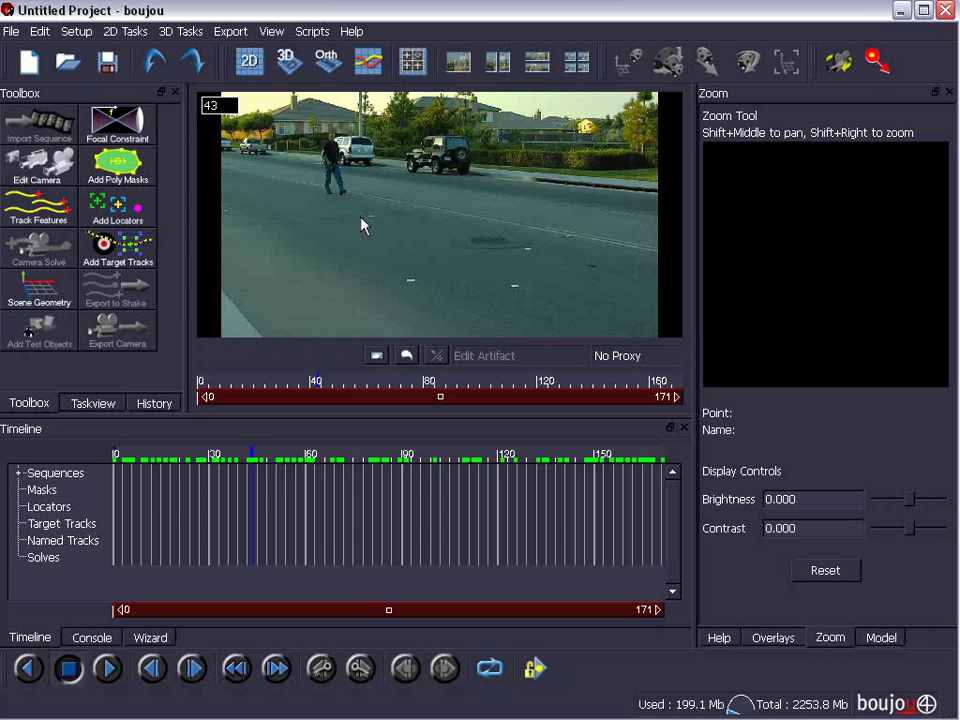
Draw a closed five-point polygon mask around the walking man.
click(113, 172)
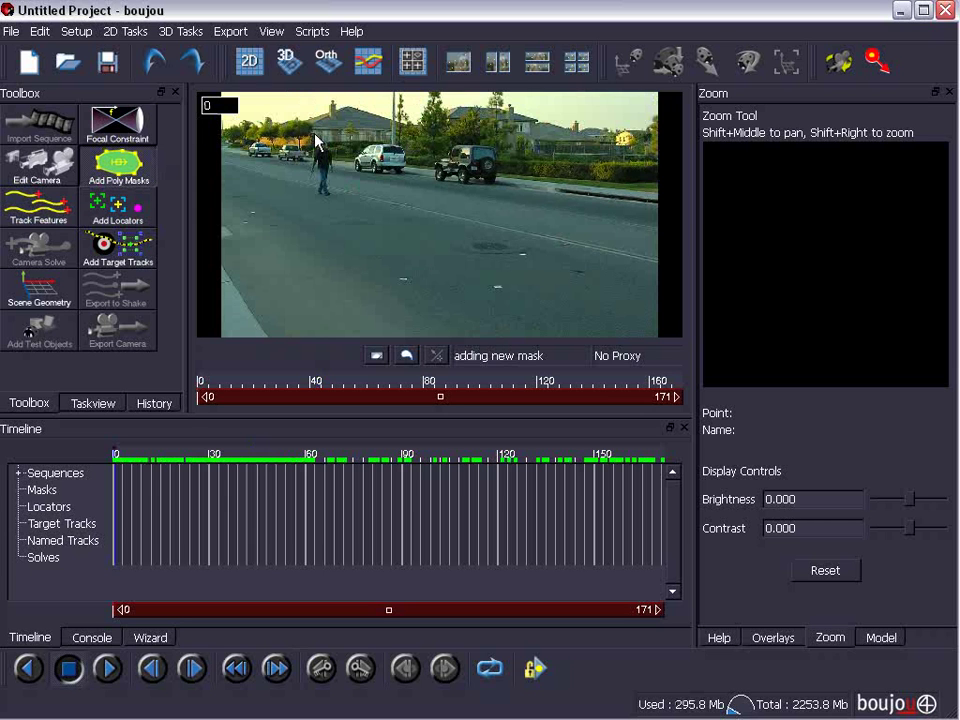
click(314, 133)
click(302, 155)
click(312, 203)
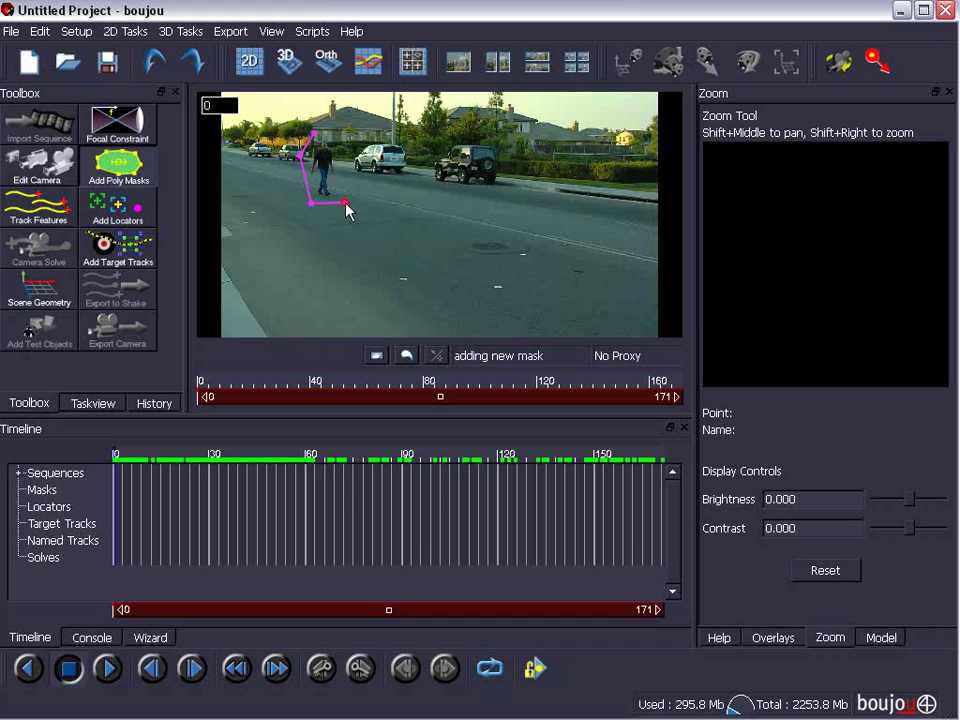
click(346, 202)
click(349, 148)
click(315, 135)
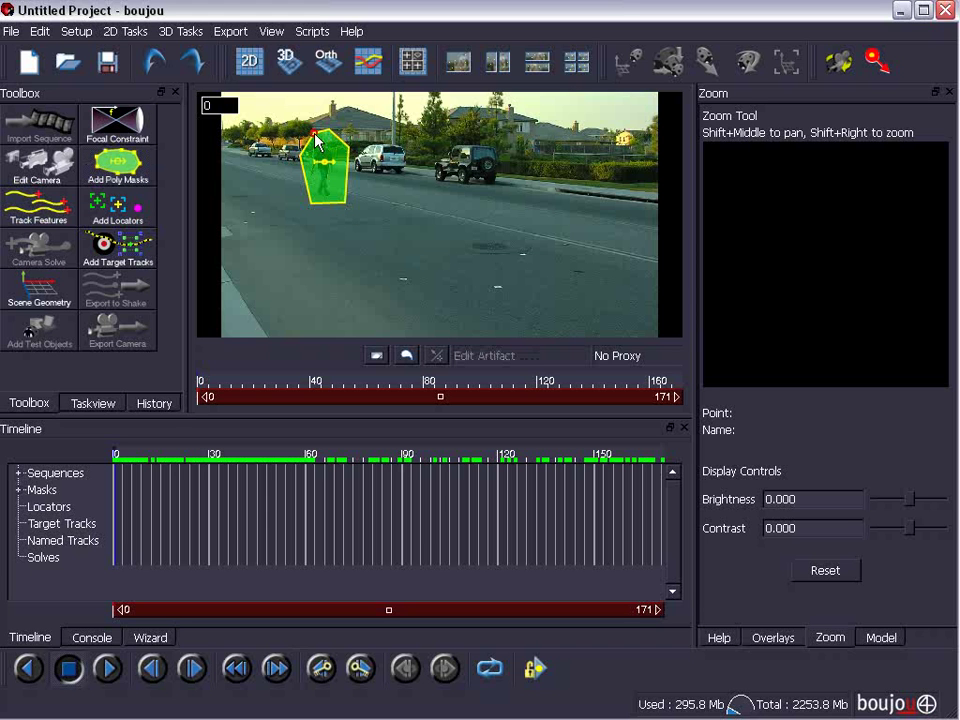
Move and reshape the mask to fit the walker at frames 28, 49 and 71.
drag(226, 378, 281, 386)
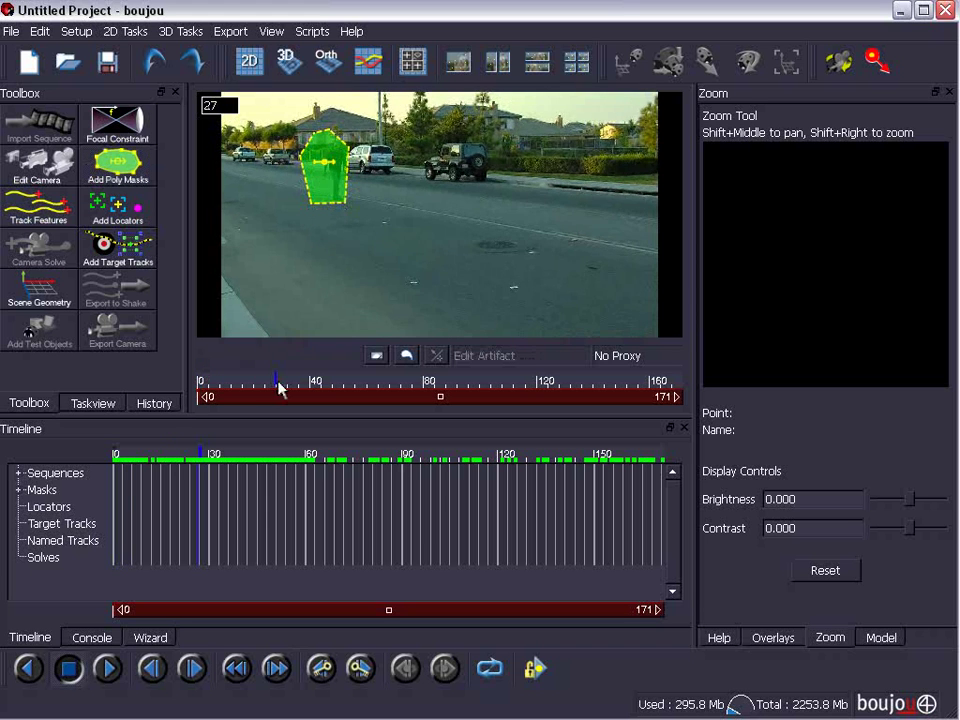
drag(328, 170, 342, 170)
drag(281, 380, 336, 381)
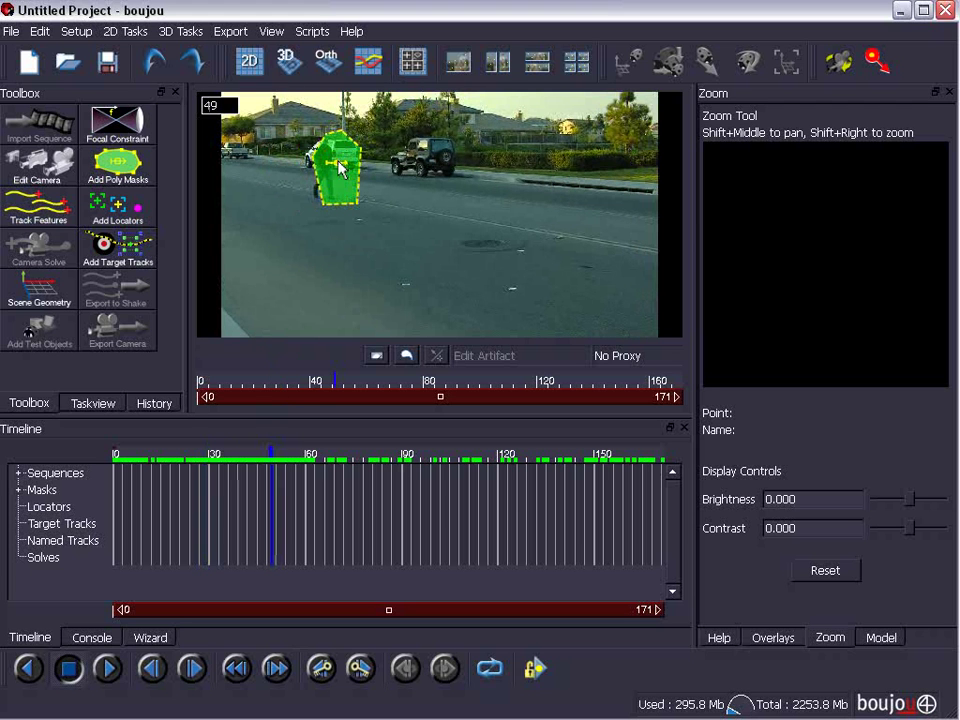
drag(330, 165, 336, 130)
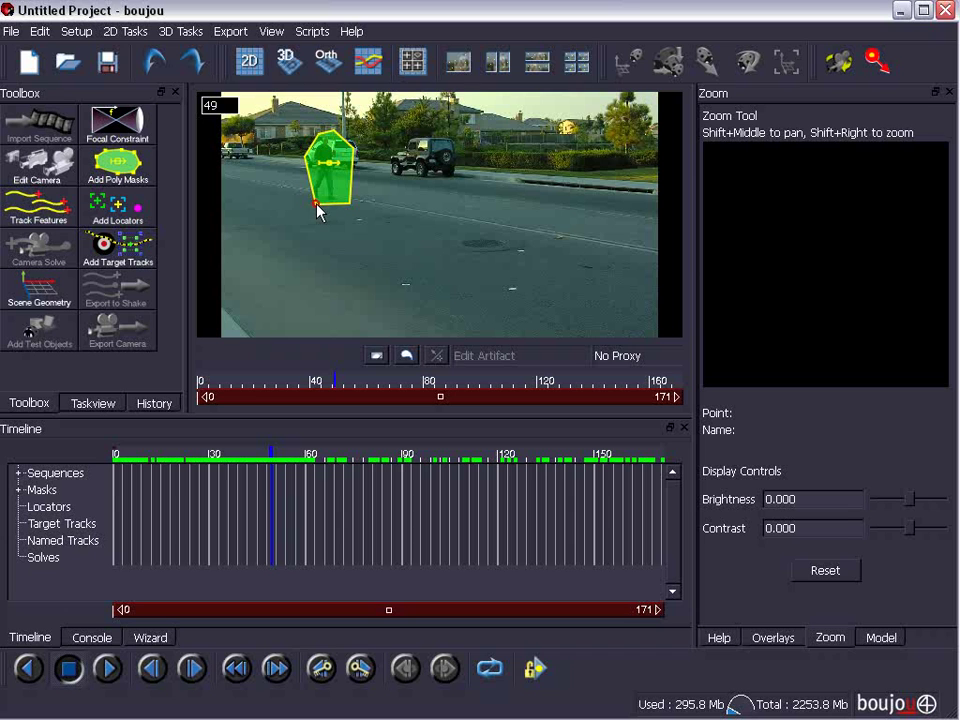
drag(319, 204, 308, 207)
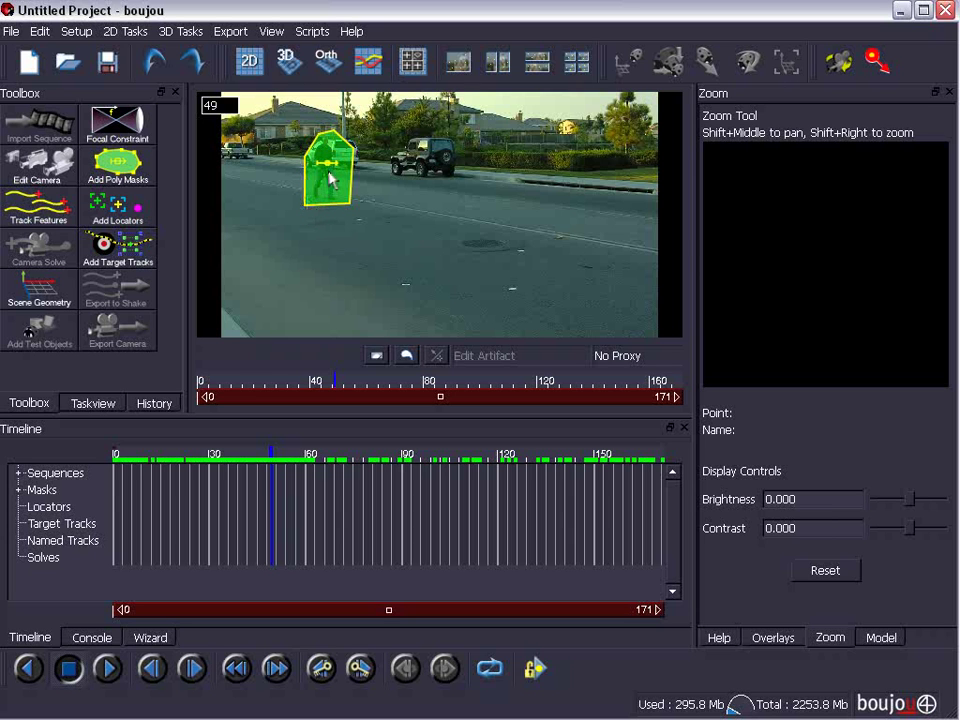
mouse_move(330, 155)
mouse_down()
mouse_move(343, 171)
mouse_move(320, 170)
mouse_up()
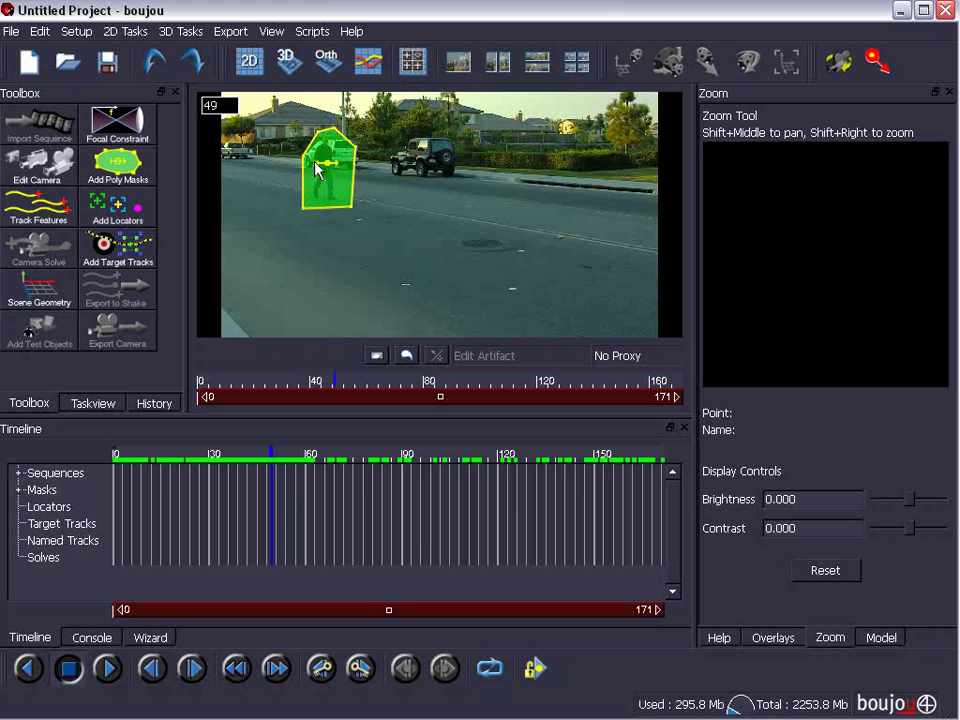
click(345, 381)
drag(347, 383, 400, 383)
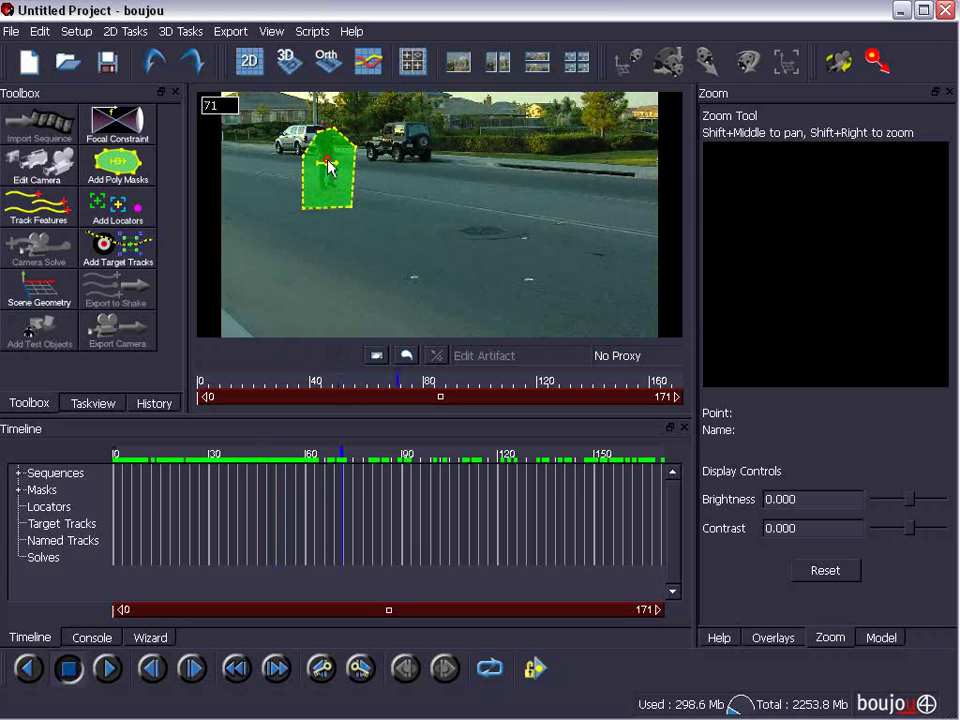
drag(329, 157, 328, 150)
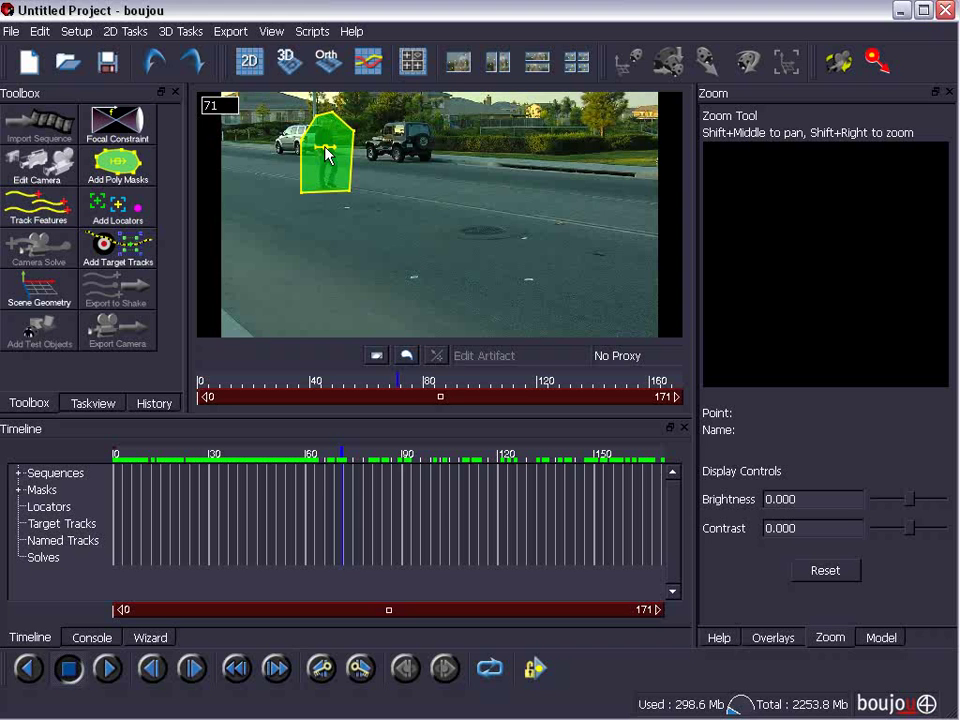
Refit the mask to the walker at frames 121 and 170, then review it from frame 22.
click(489, 382)
click(540, 382)
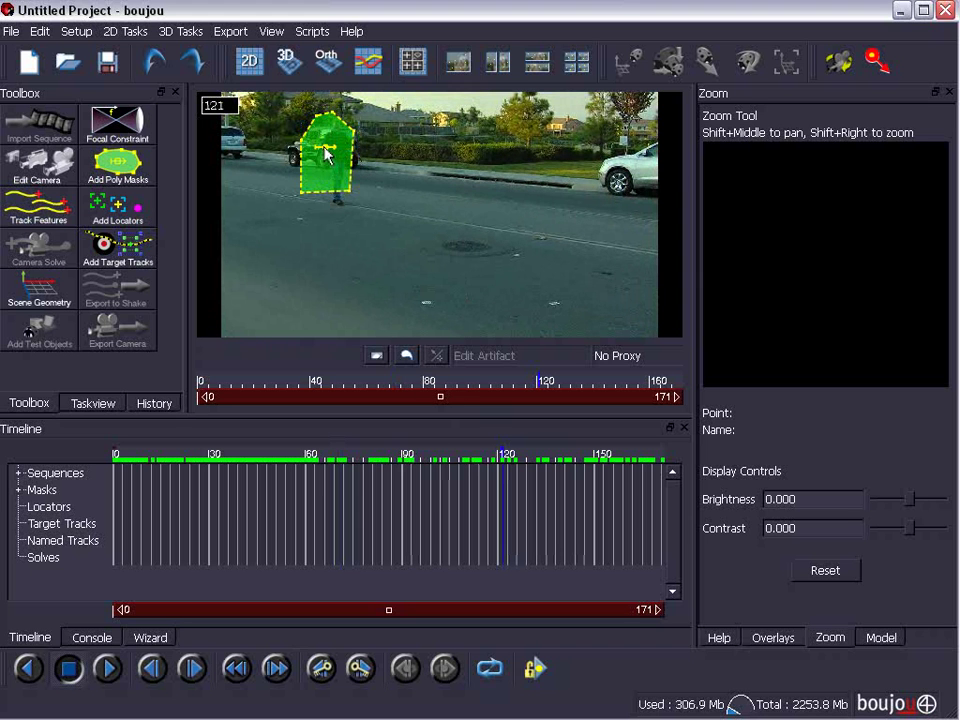
drag(349, 191, 364, 215)
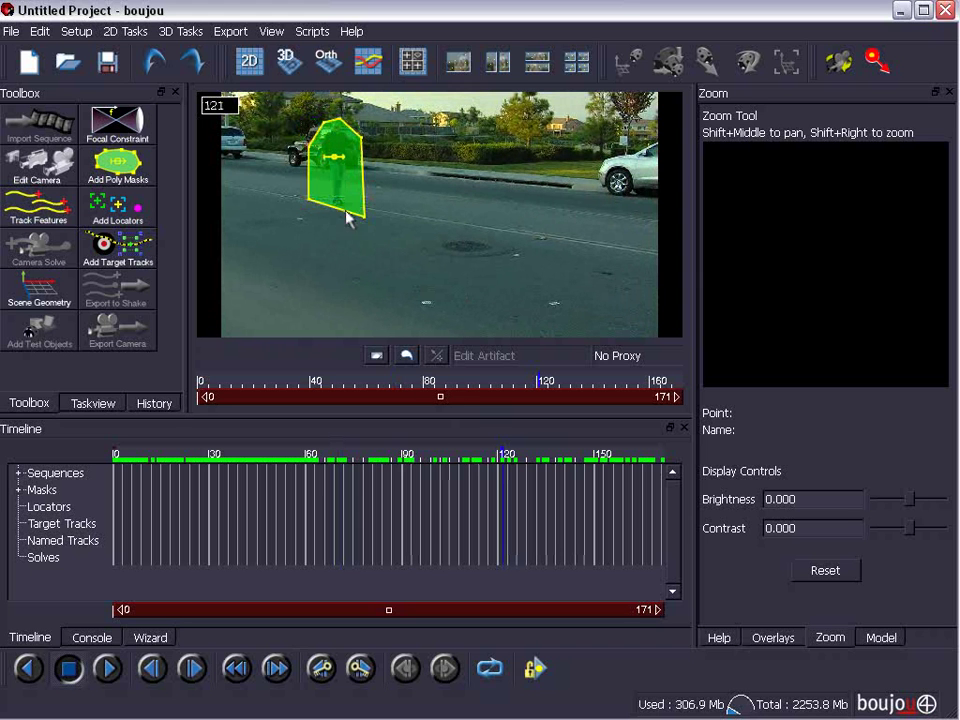
drag(308, 198, 310, 211)
click(676, 382)
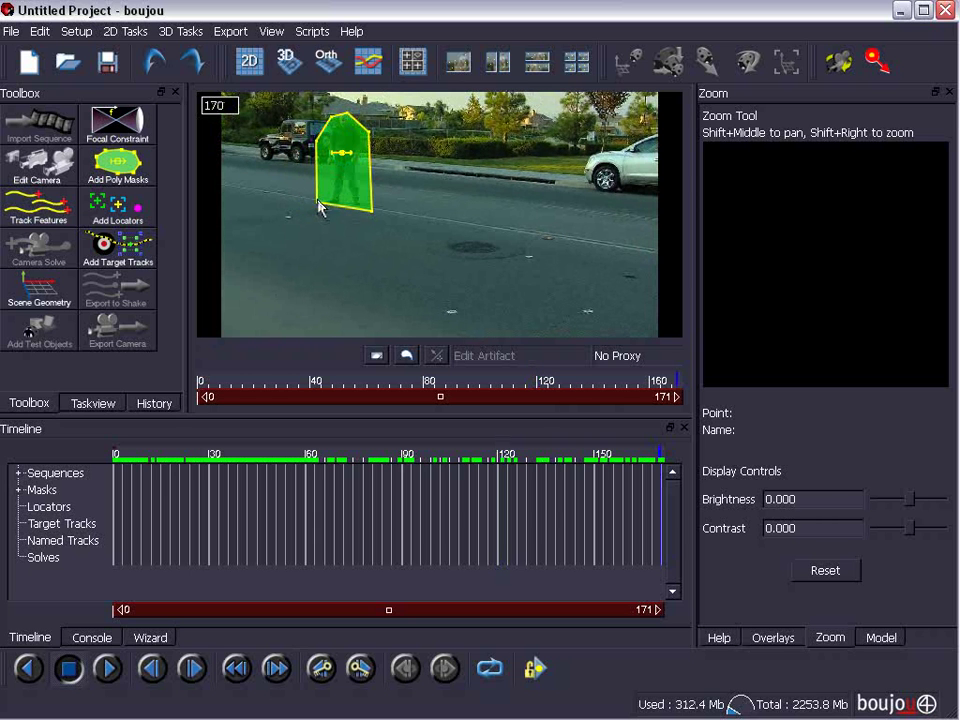
drag(321, 208, 319, 212)
drag(676, 380, 259, 379)
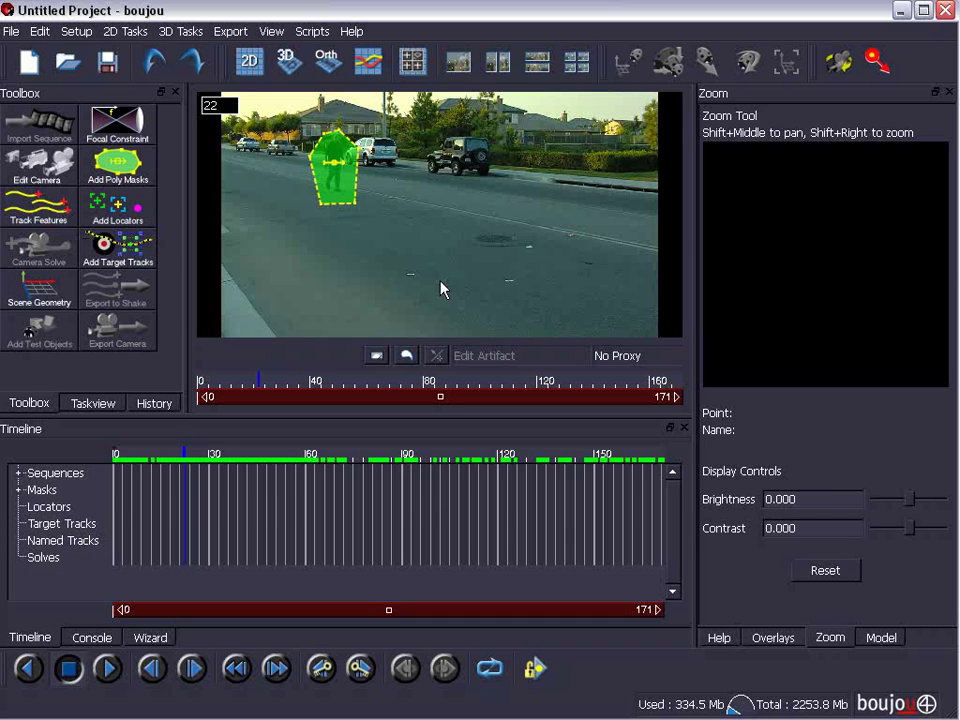
Run feature tracking on all frames, then scrub to check the tracks and return to frame 0.
click(33, 208)
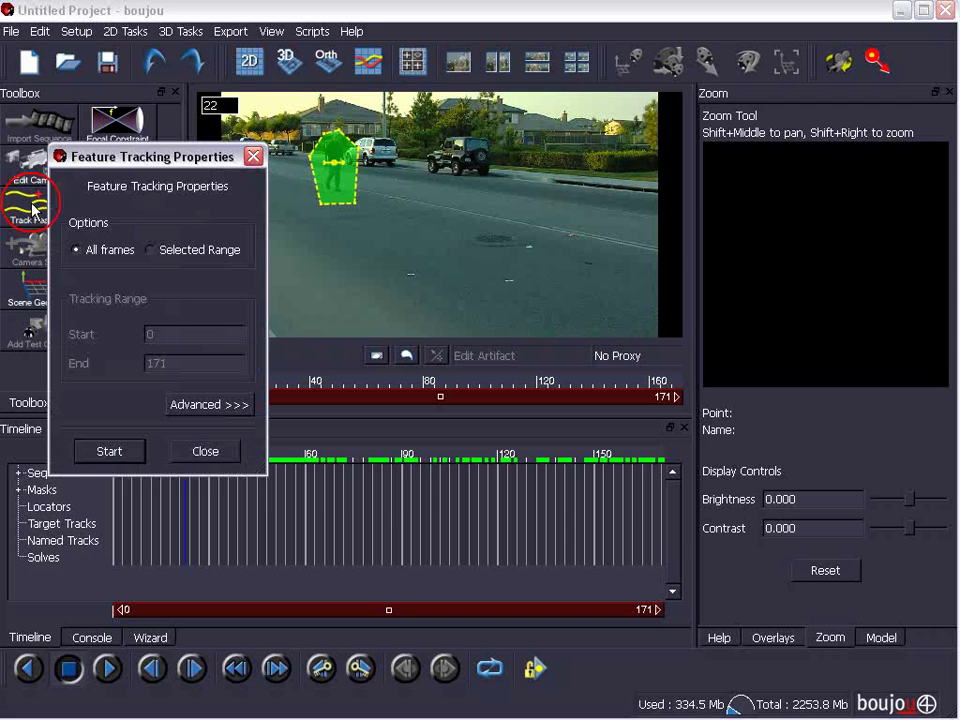
click(115, 451)
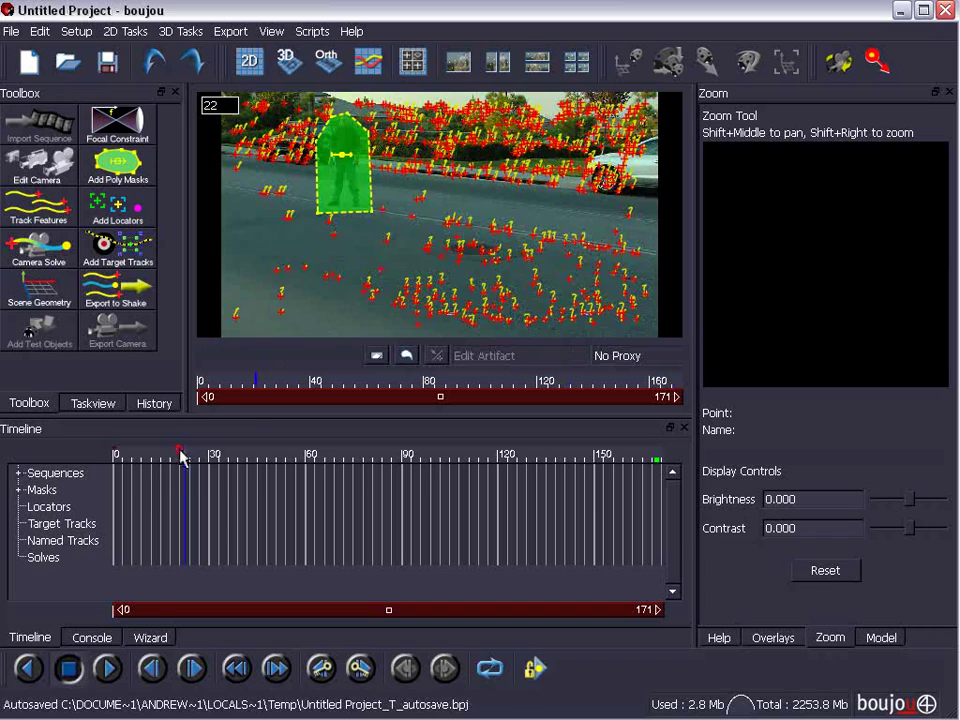
mouse_move(182, 455)
mouse_down()
mouse_move(139, 461)
mouse_move(530, 465)
mouse_up()
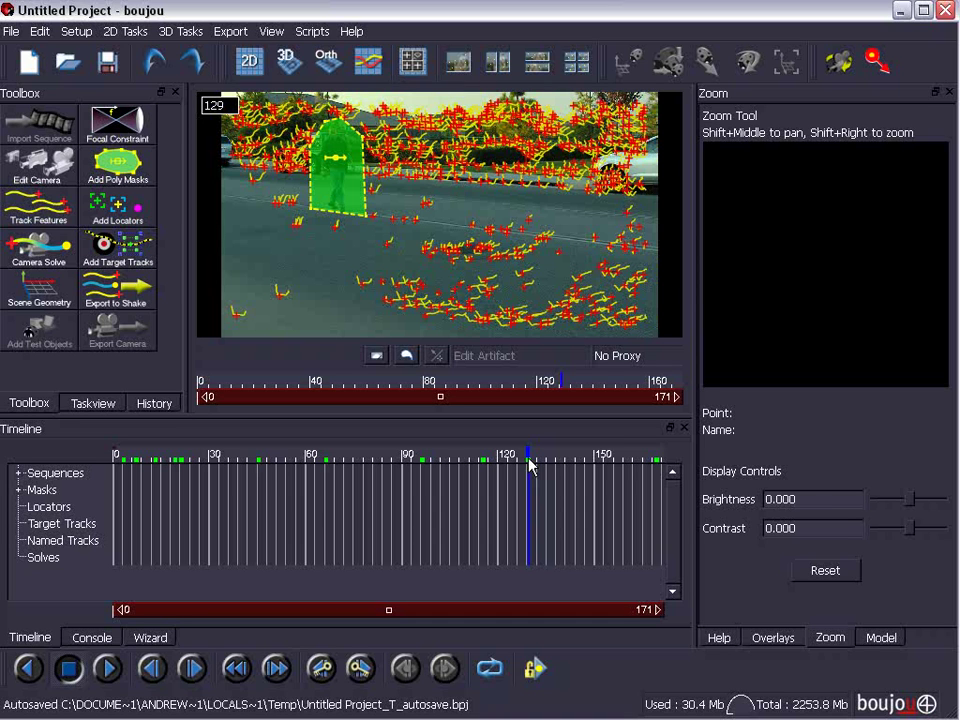
click(284, 296)
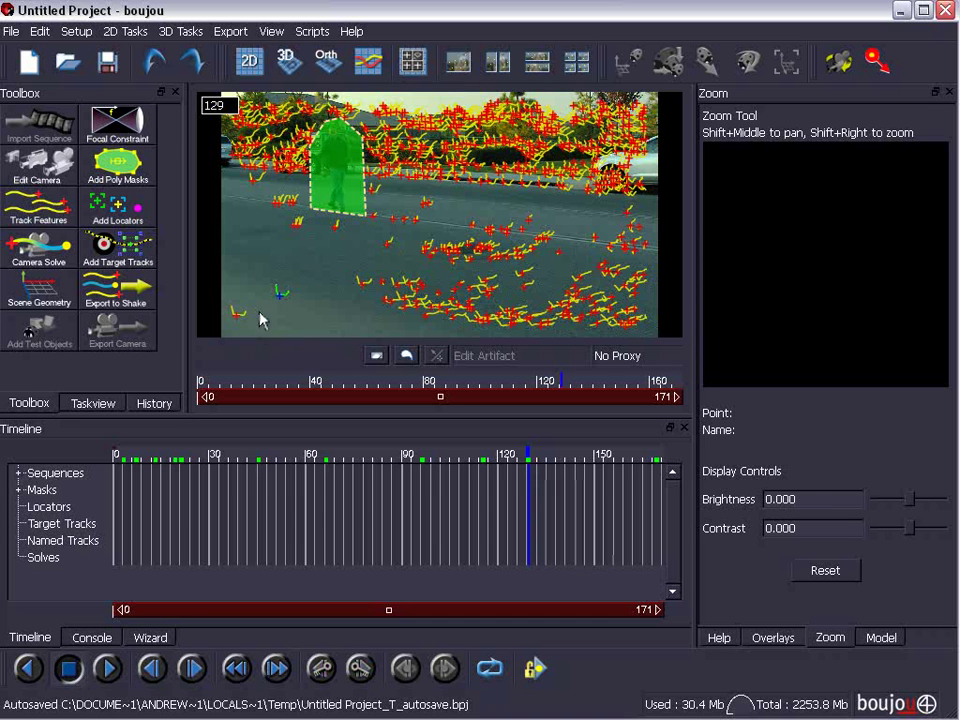
drag(485, 468, 388, 466)
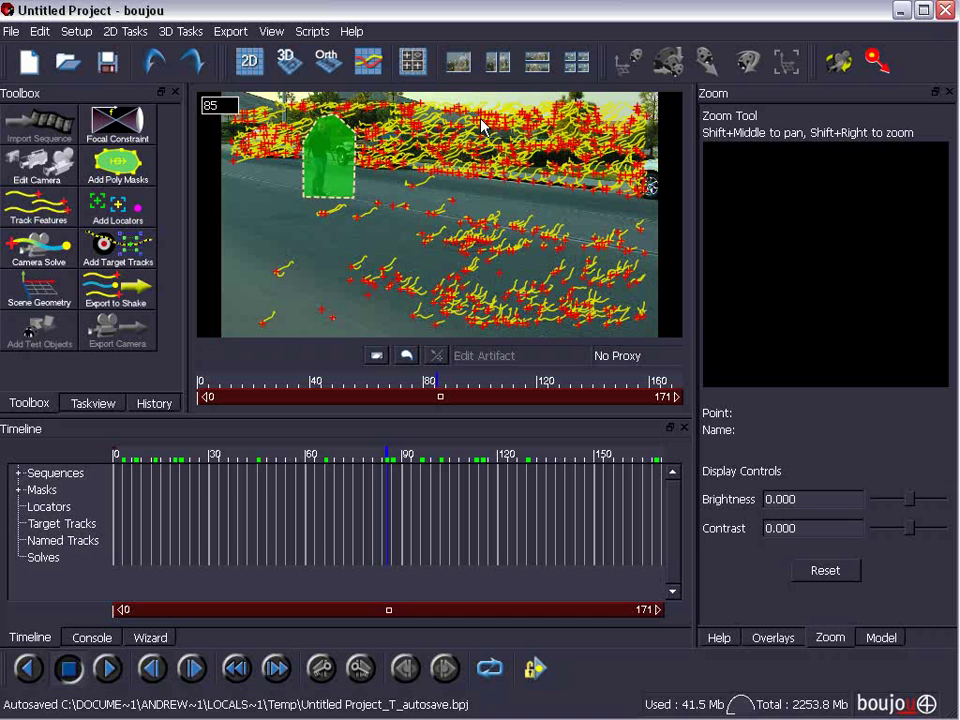
click(199, 398)
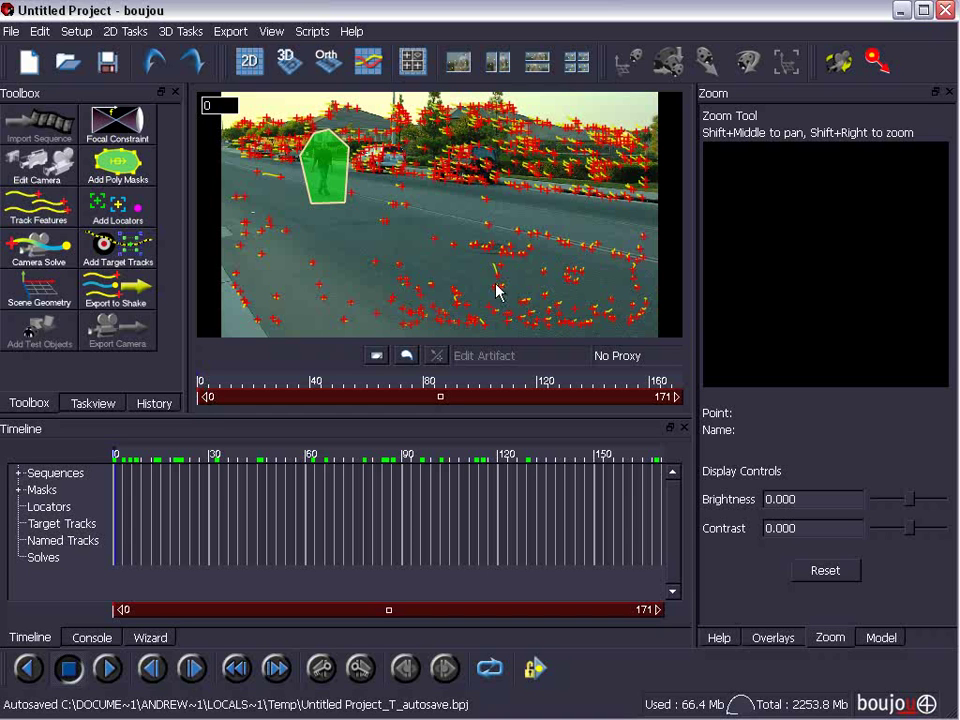
Solve the camera over all frames, then inspect the solved points in 3D and back in 2D.
click(42, 262)
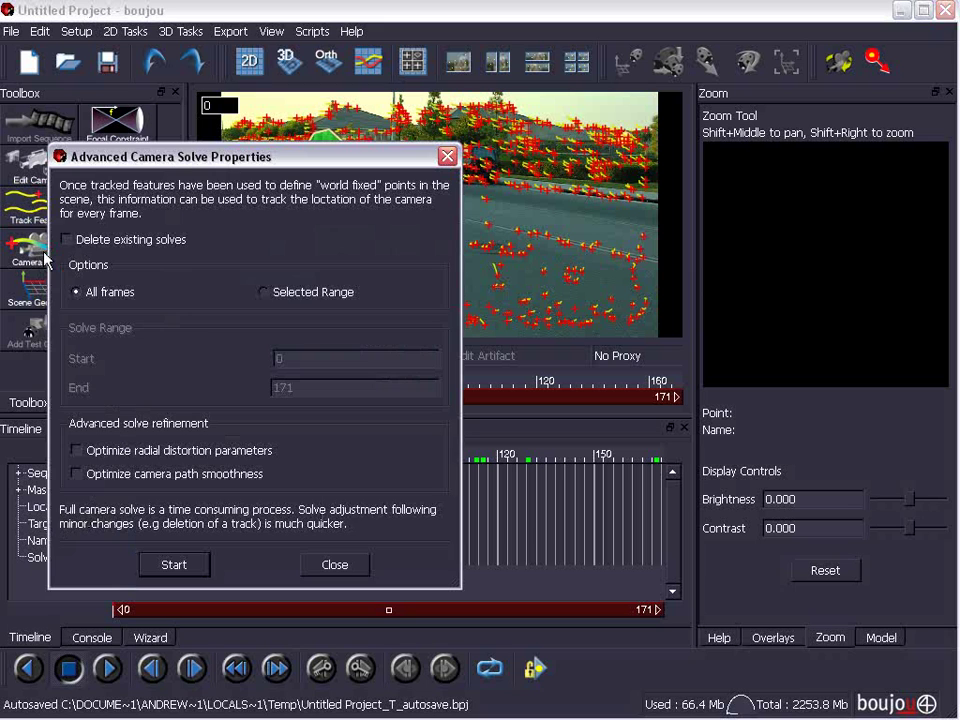
click(177, 566)
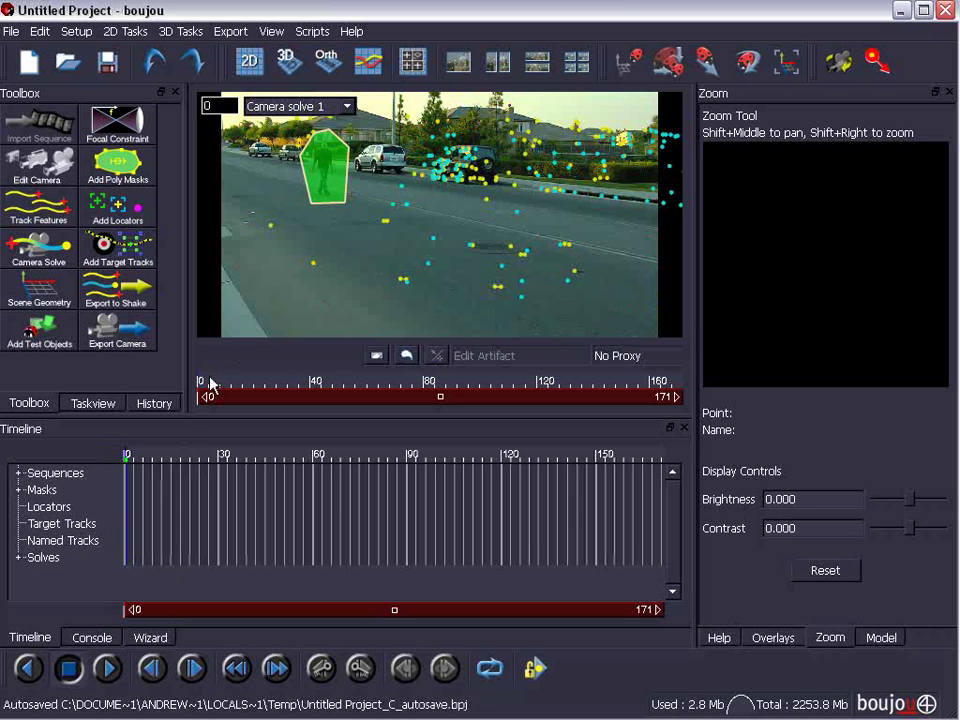
drag(210, 383, 264, 296)
click(289, 62)
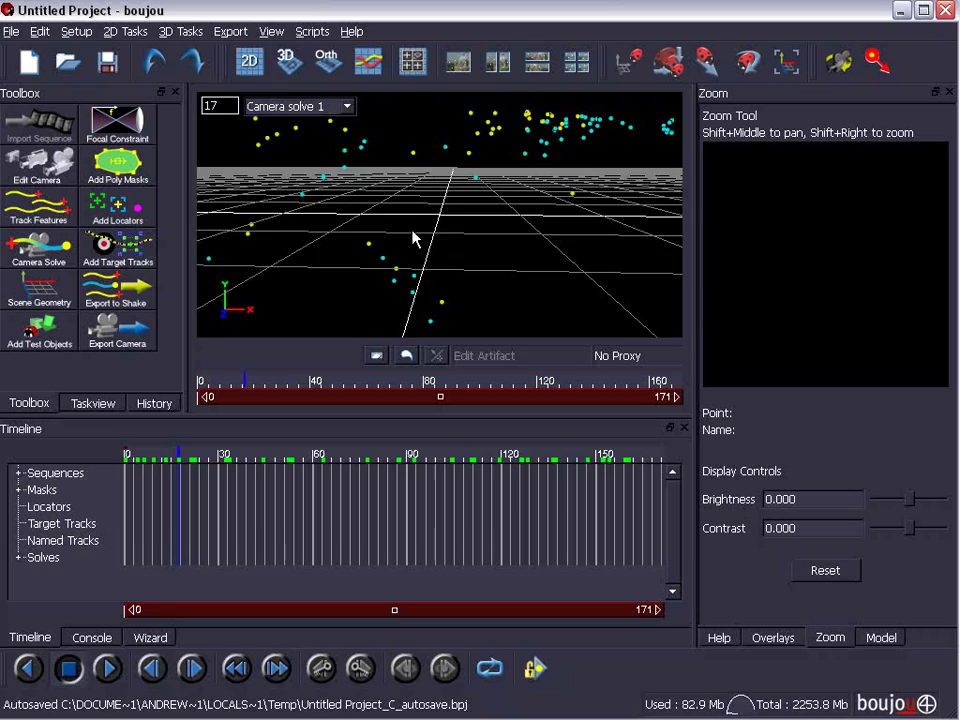
drag(418, 240, 405, 285)
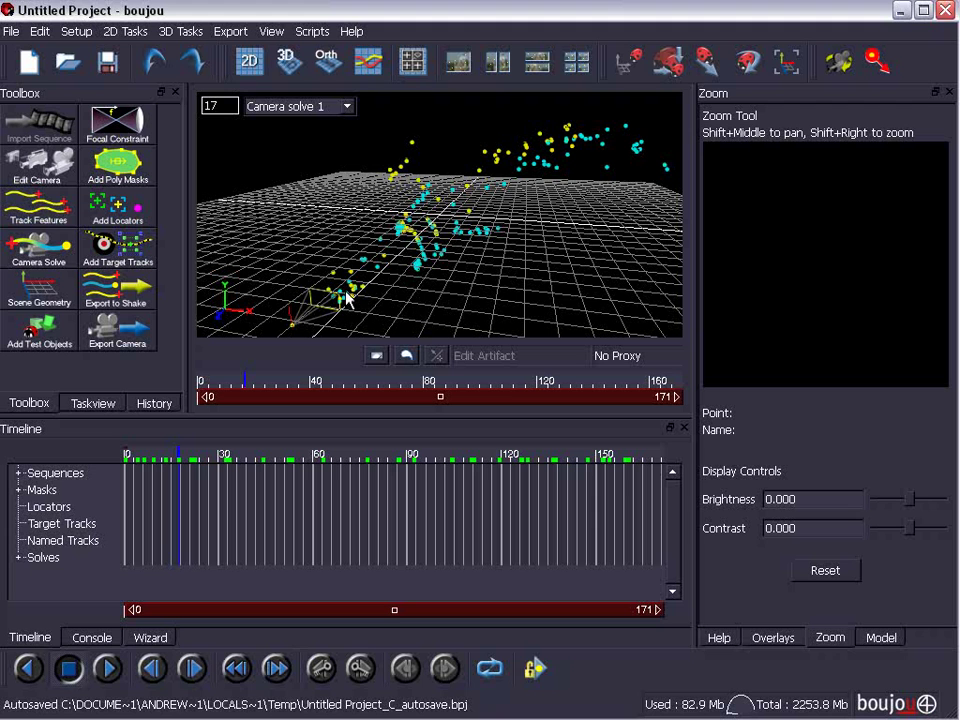
click(249, 62)
drag(228, 399, 212, 10)
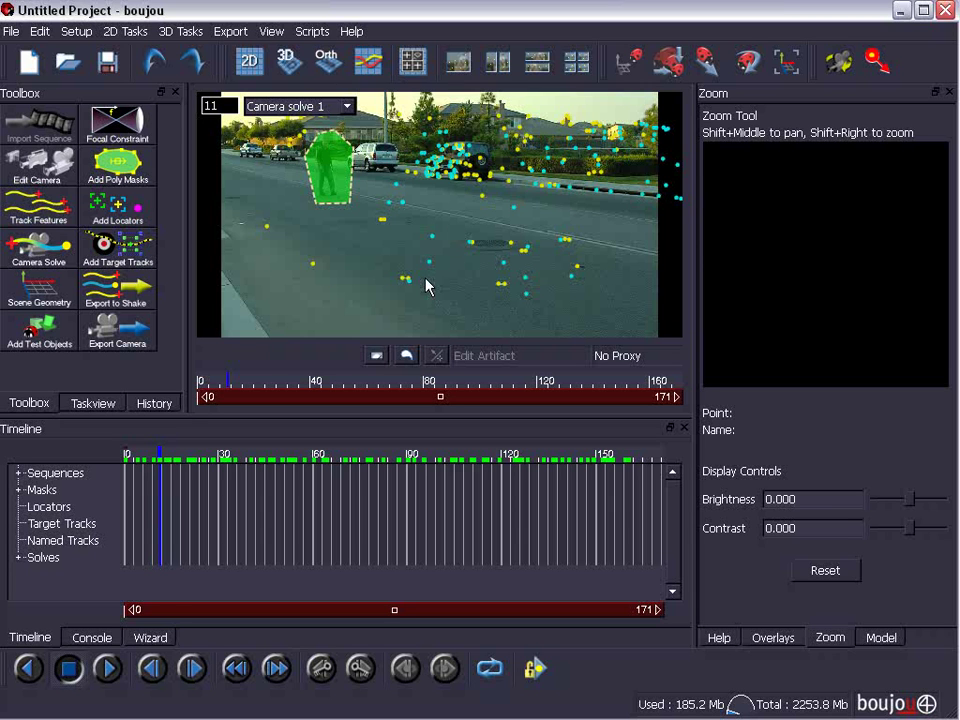
Open the Add/Edit Scene Geometry editor and select two tracks for the axis.
click(169, 31)
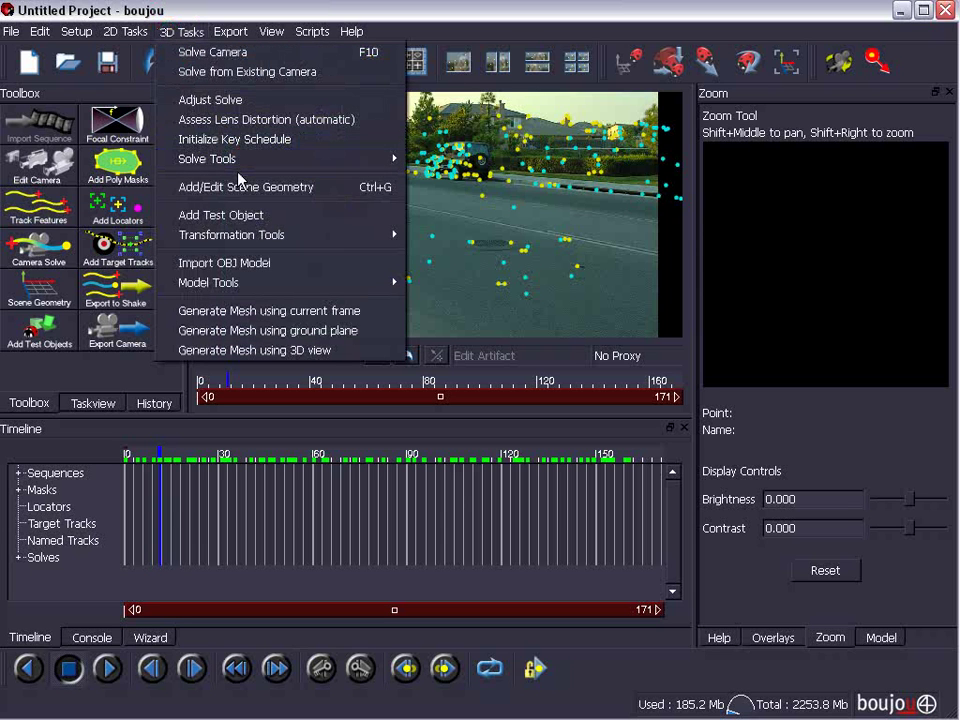
click(296, 196)
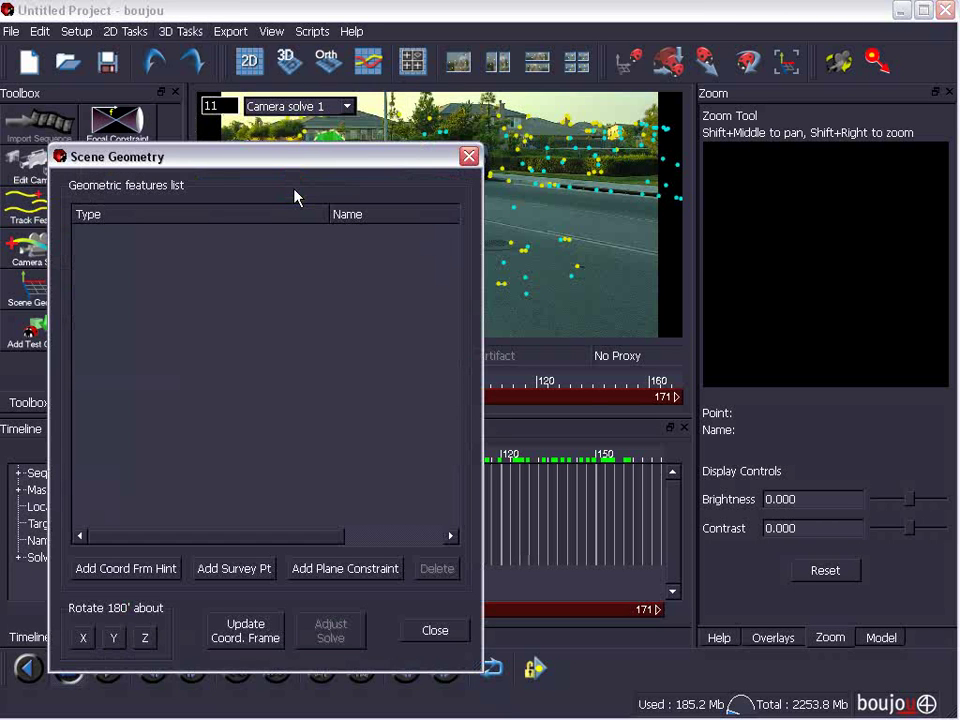
drag(262, 152, 392, 390)
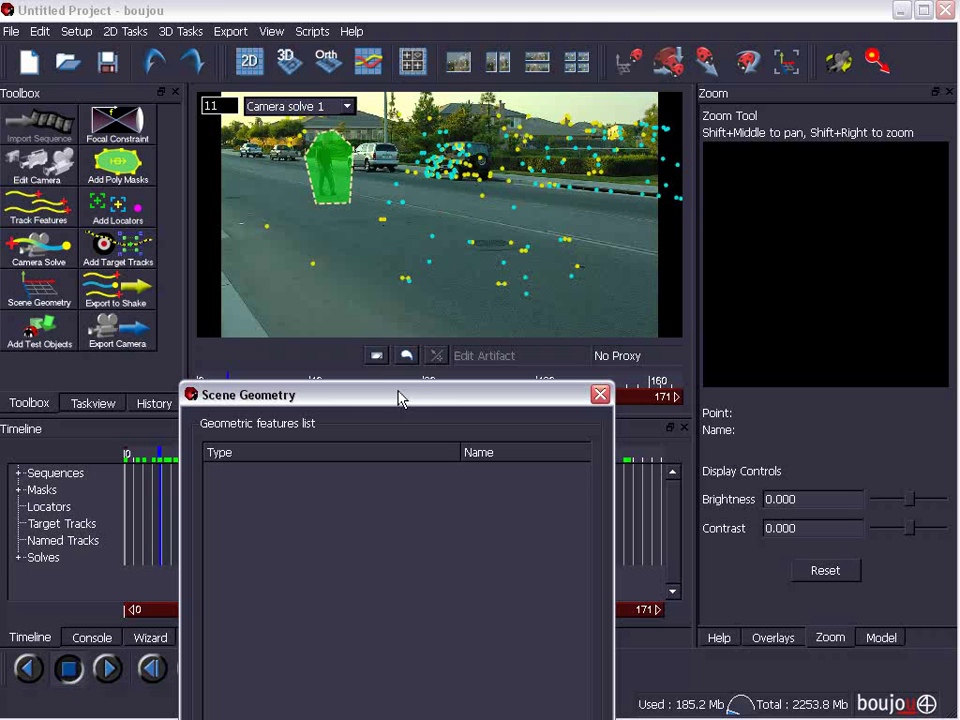
drag(399, 396, 285, 246)
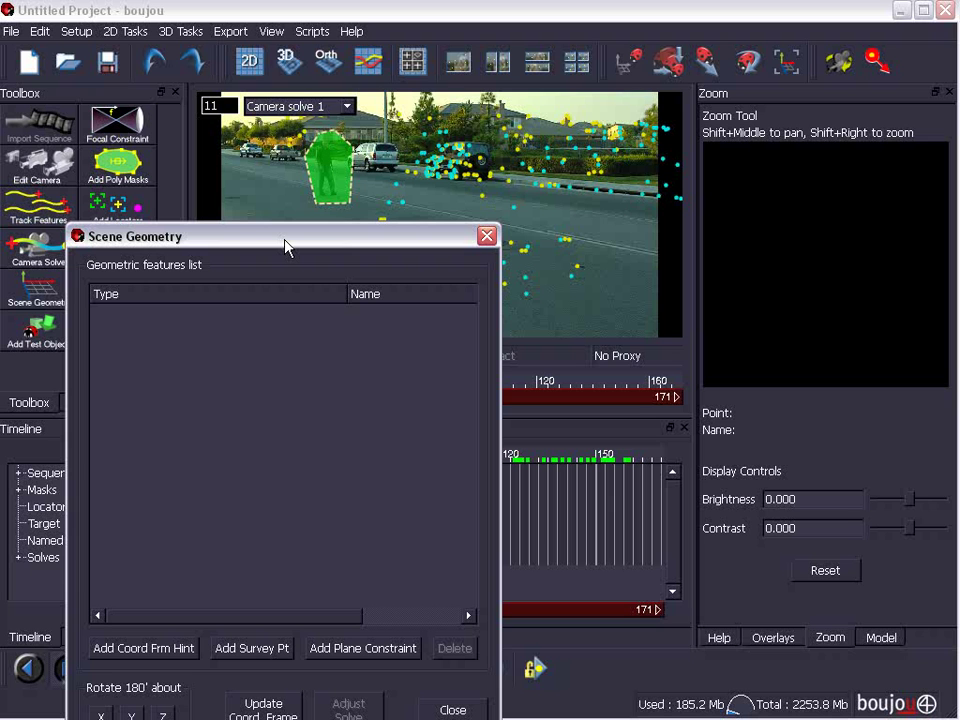
drag(285, 246, 447, 311)
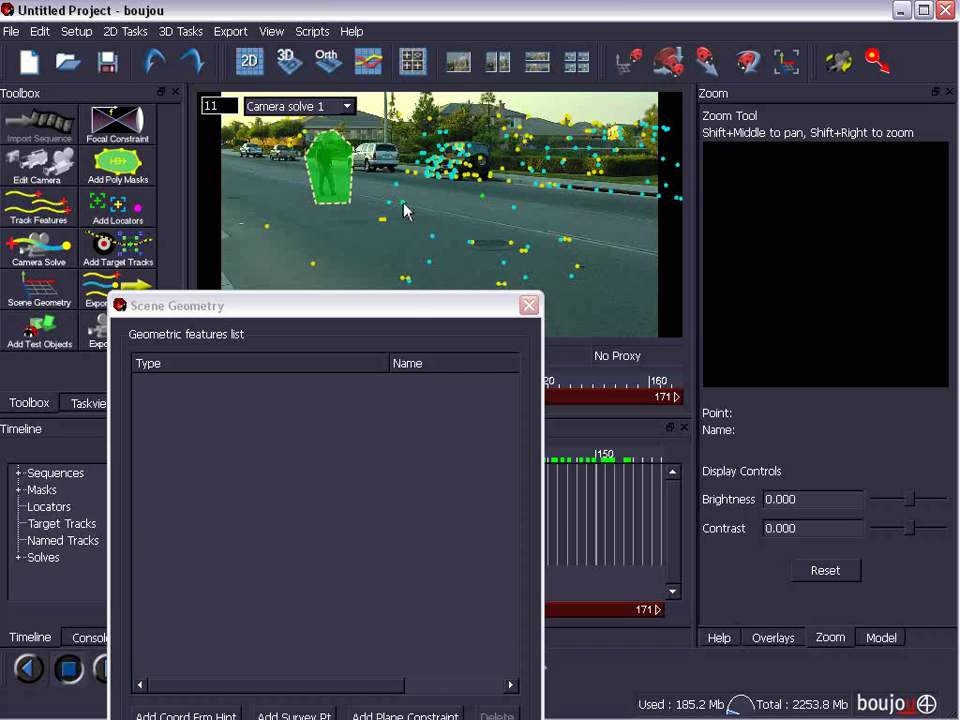
drag(563, 212, 405, 128)
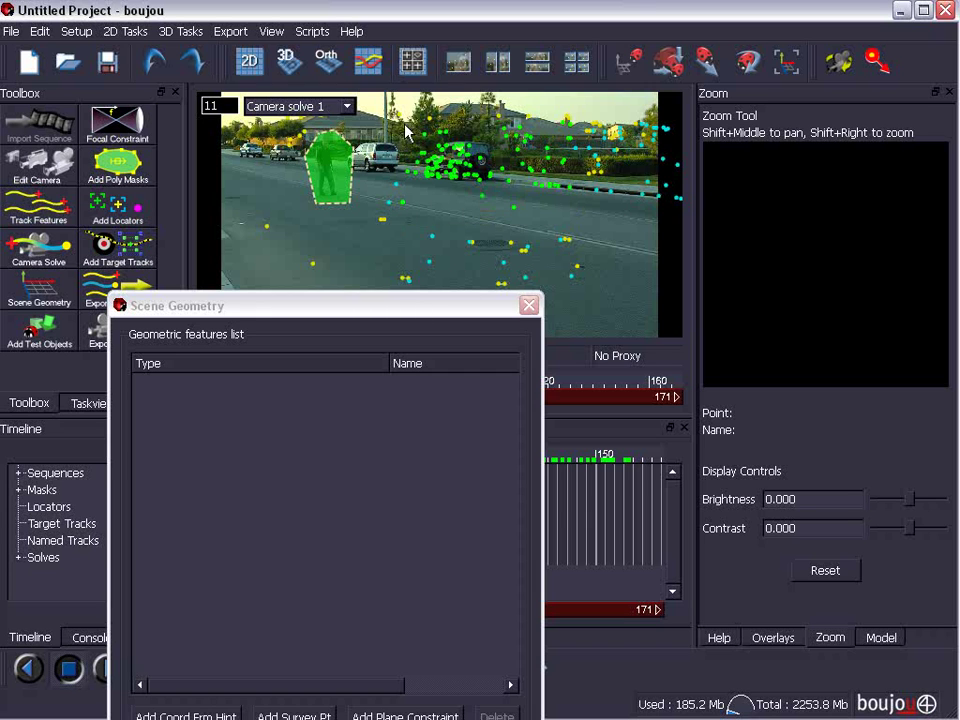
click(444, 212)
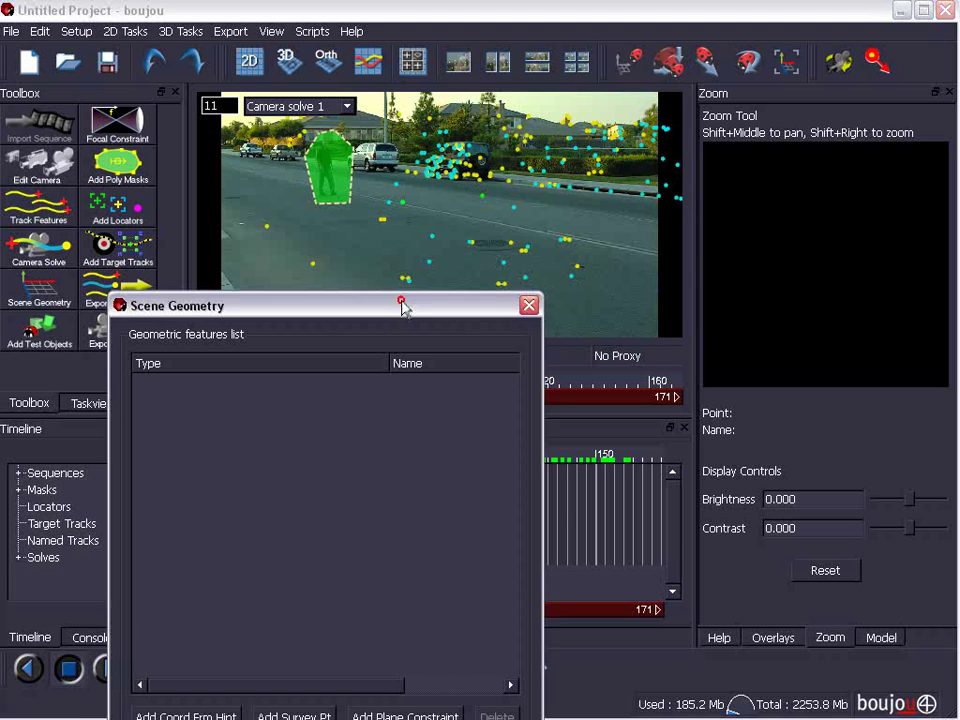
drag(403, 304, 361, 125)
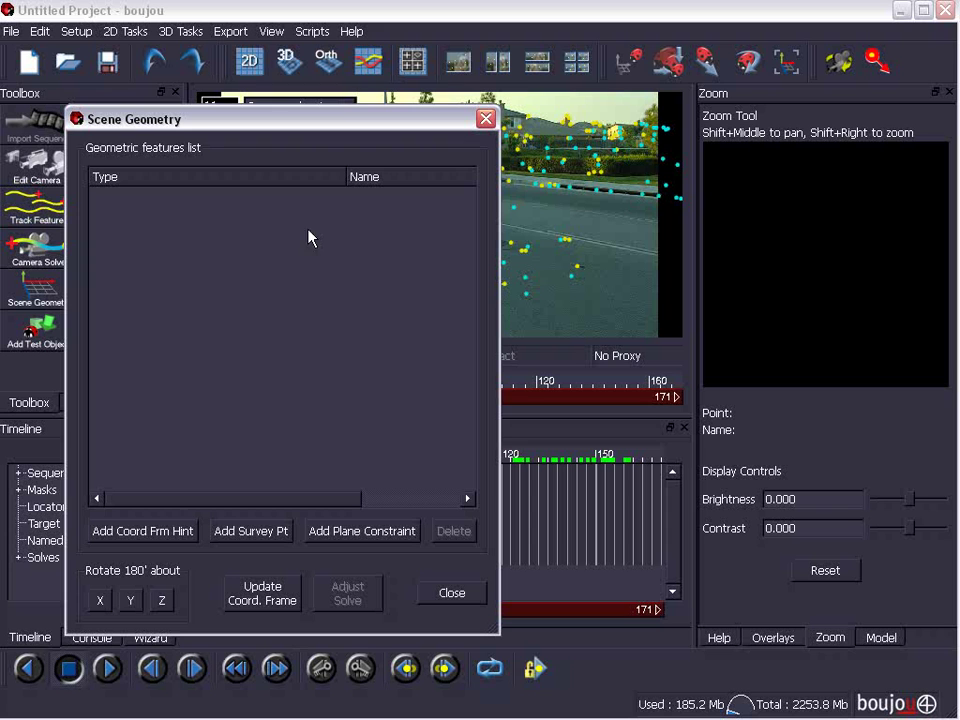
Add an x-axis coordinate frame hint connected to the two tracks and update the coordinate frame.
click(146, 531)
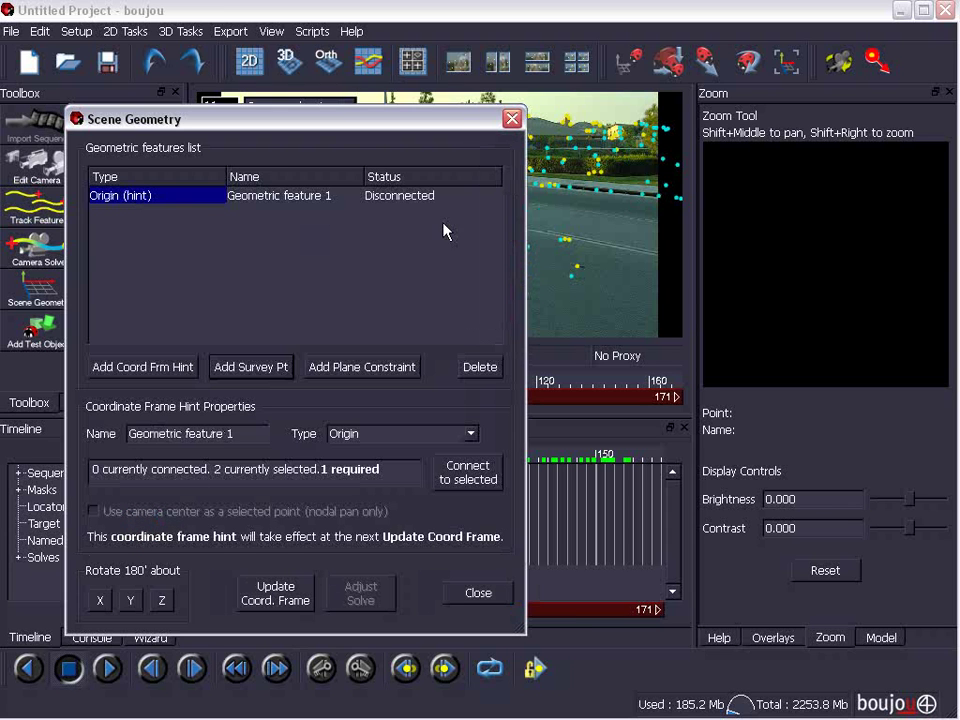
click(447, 472)
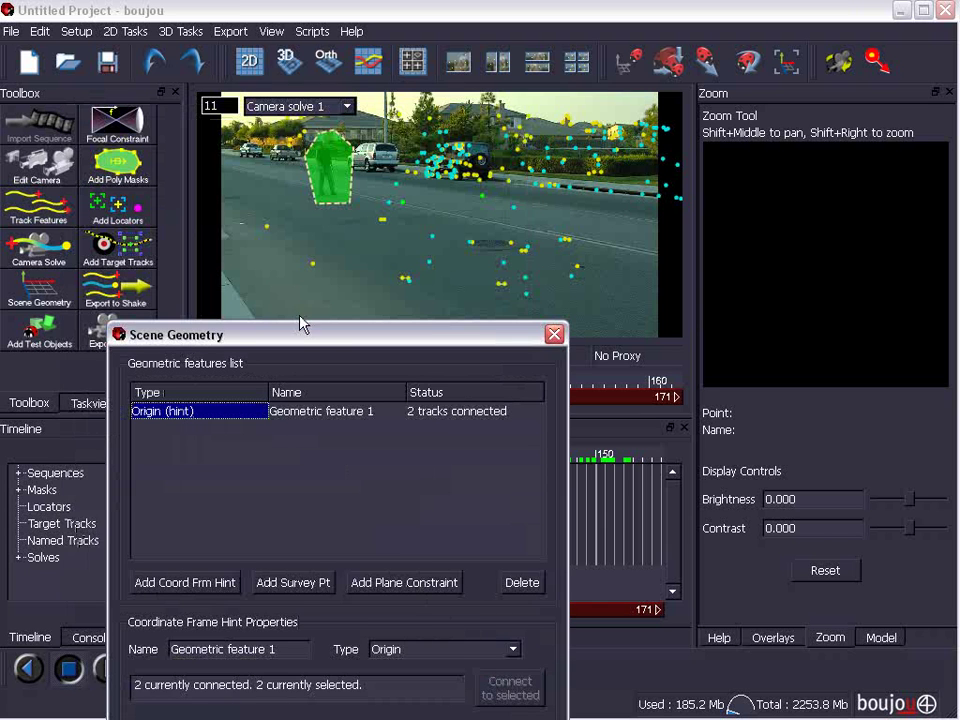
drag(307, 331, 216, 208)
click(455, 522)
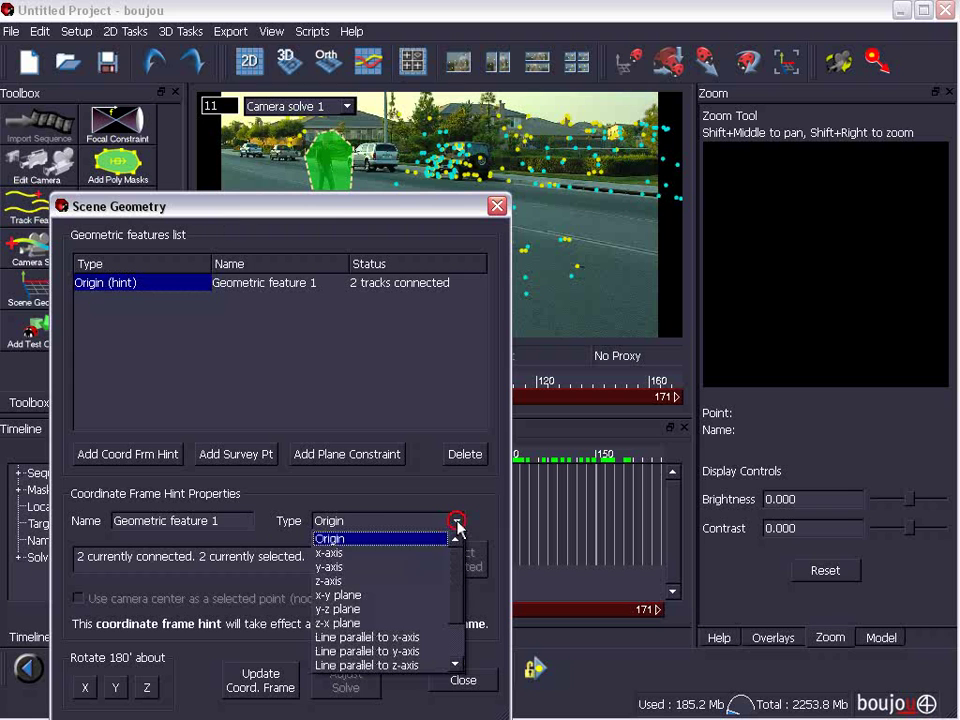
click(362, 553)
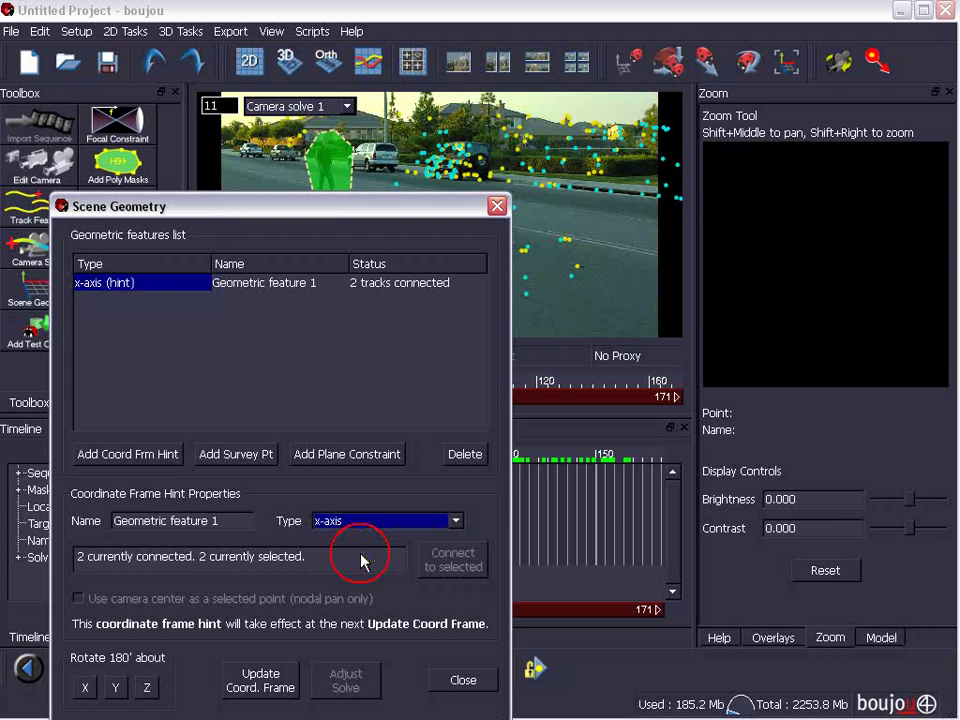
click(256, 688)
click(463, 680)
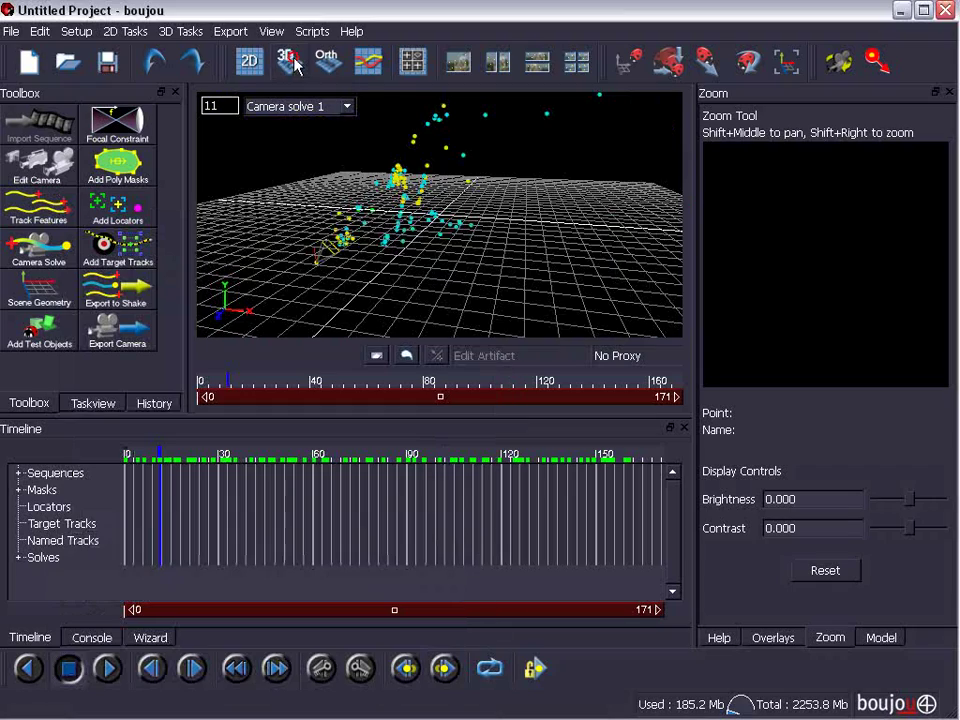
Orbit the reoriented point cloud in 3D, then return to the 2D camera footage.
drag(320, 276, 278, 118)
click(251, 72)
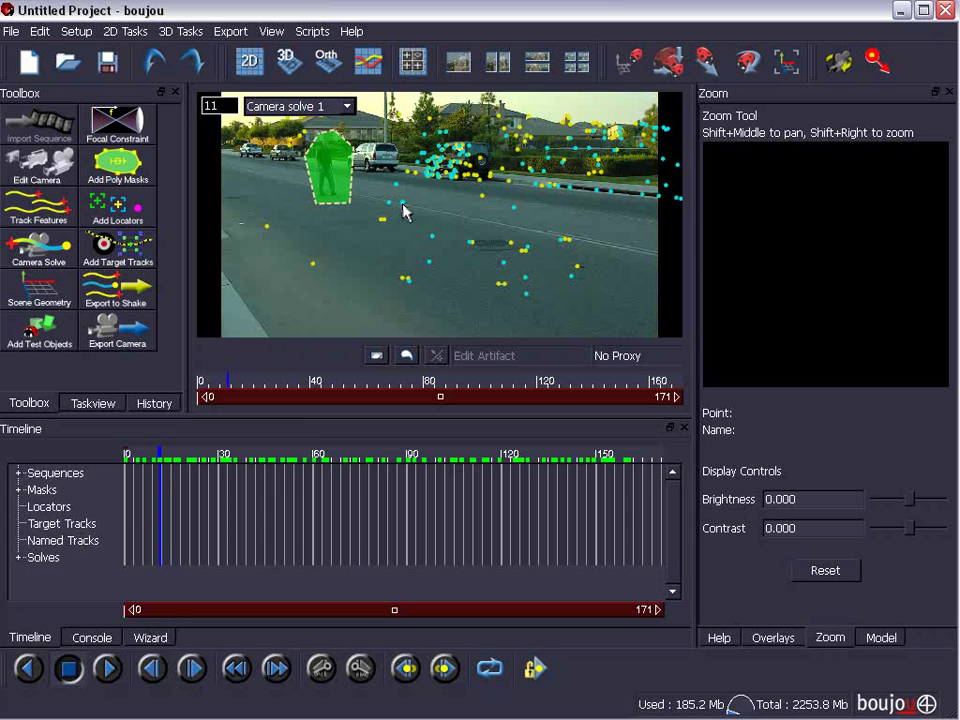
drag(400, 200, 500, 207)
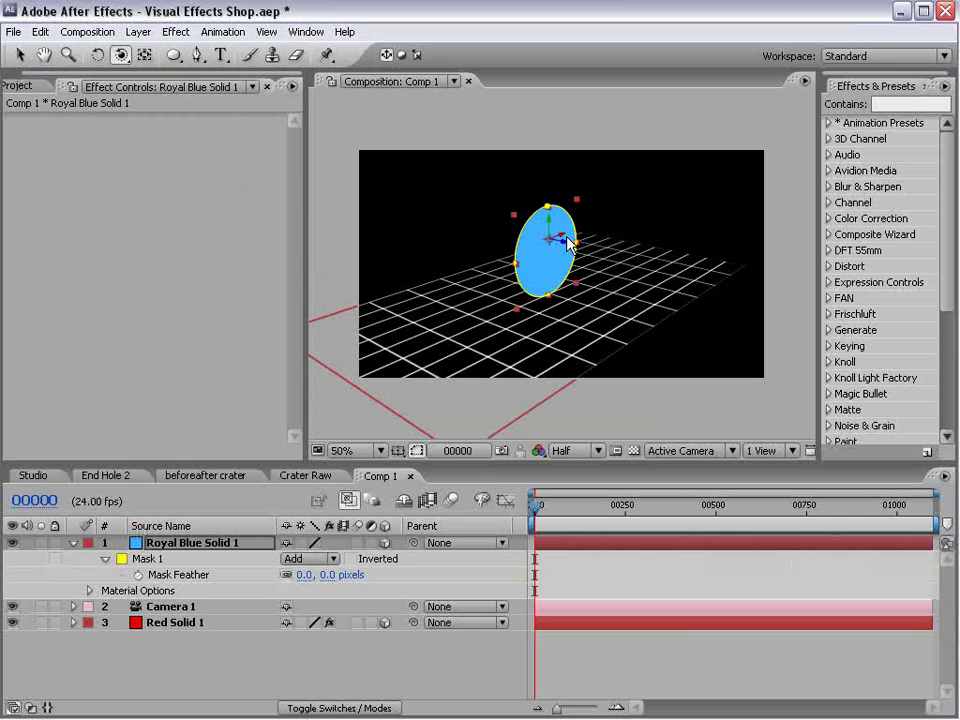
click(574, 240)
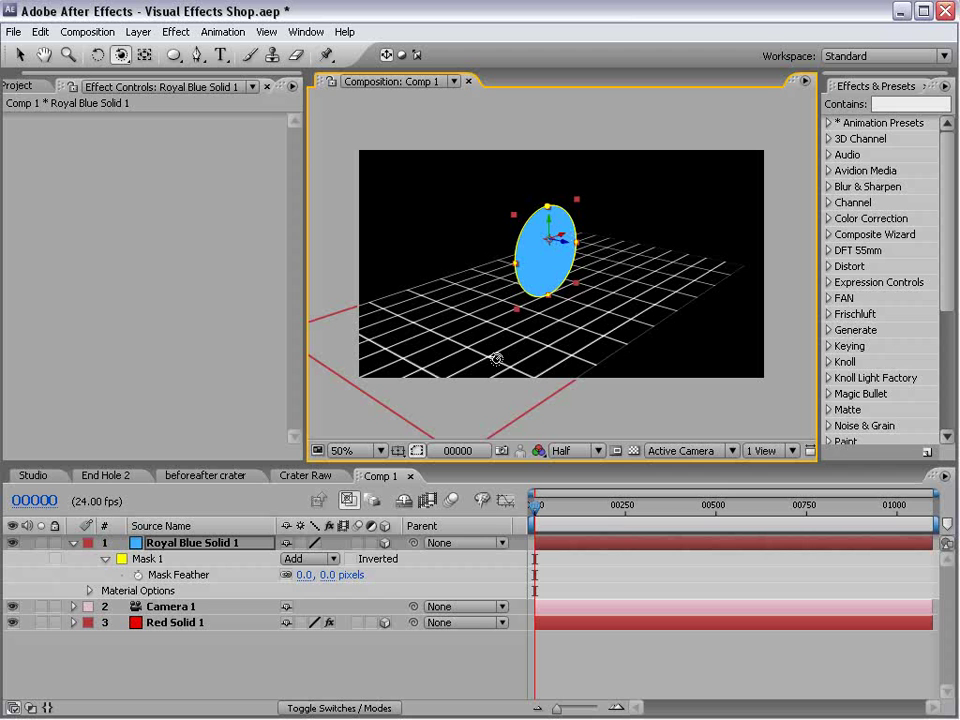
key(c)
key(c)
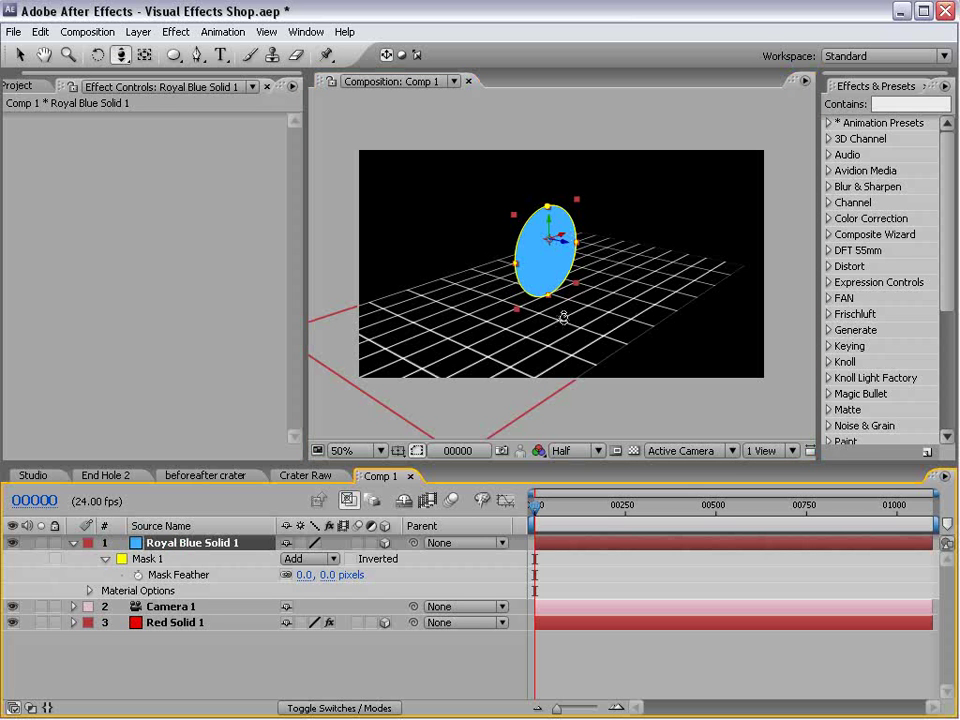
mouse_move(563, 318)
mouse_down()
mouse_move(561, 379)
mouse_move(523, 294)
mouse_move(561, 326)
mouse_up()
key(ctrl+z)
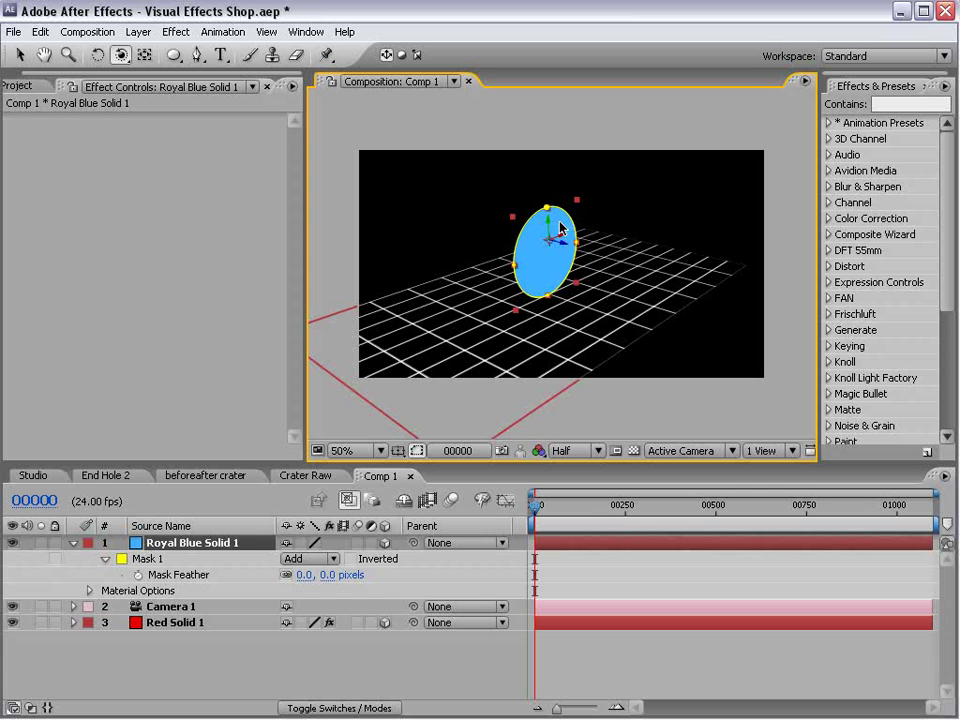
key(v)
drag(568, 245, 492, 234)
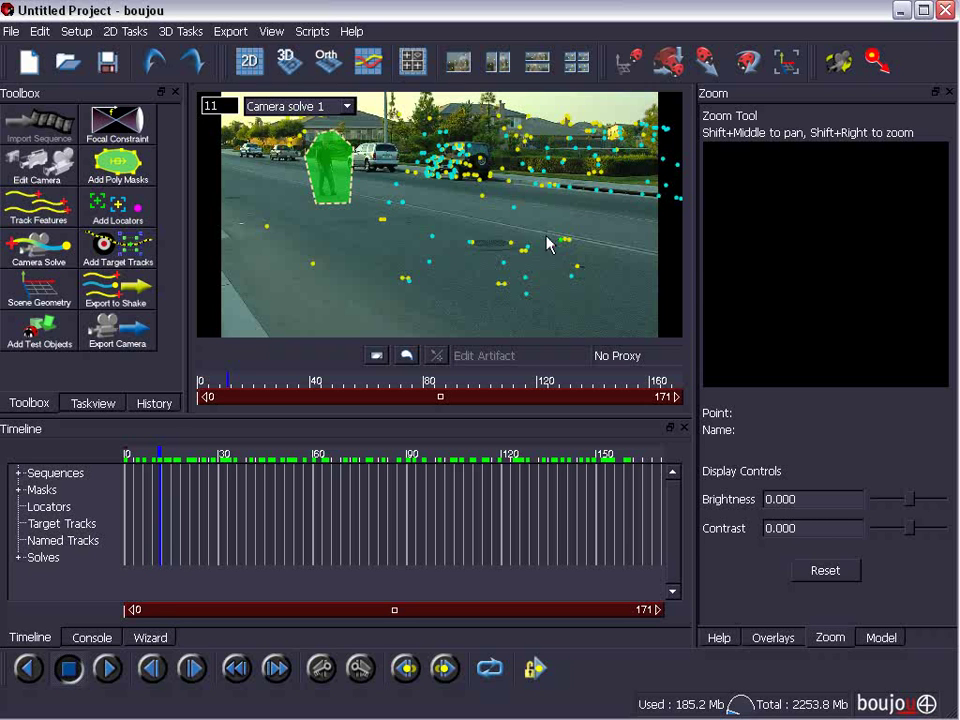
Reopen Scene Geometry and add a second coordinate frame hint, Geometric feature 2.
click(181, 31)
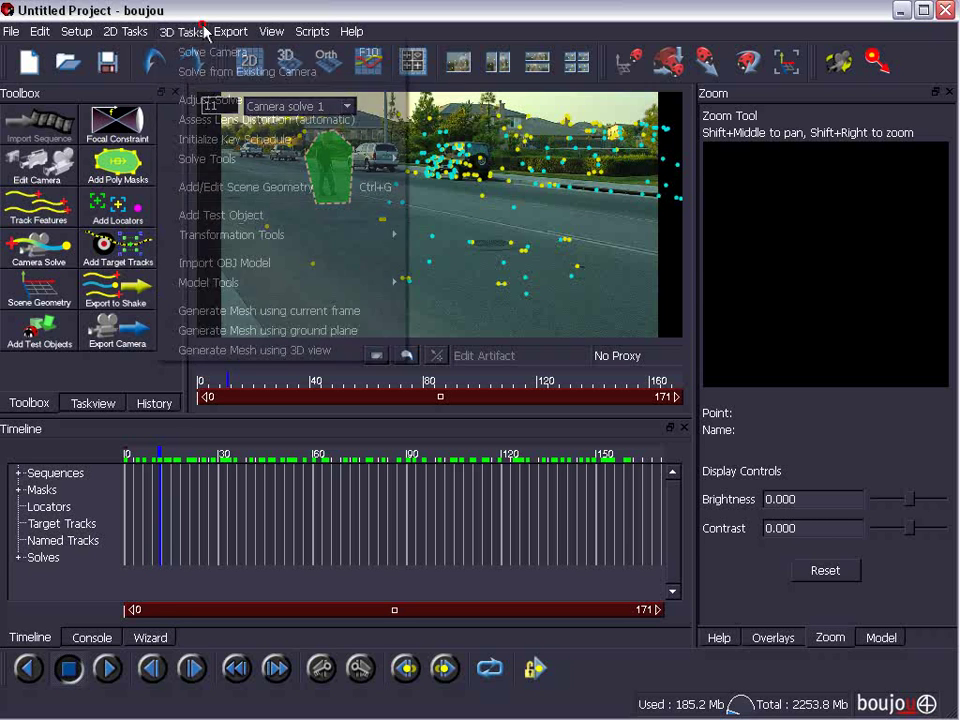
click(237, 189)
drag(233, 213, 217, 129)
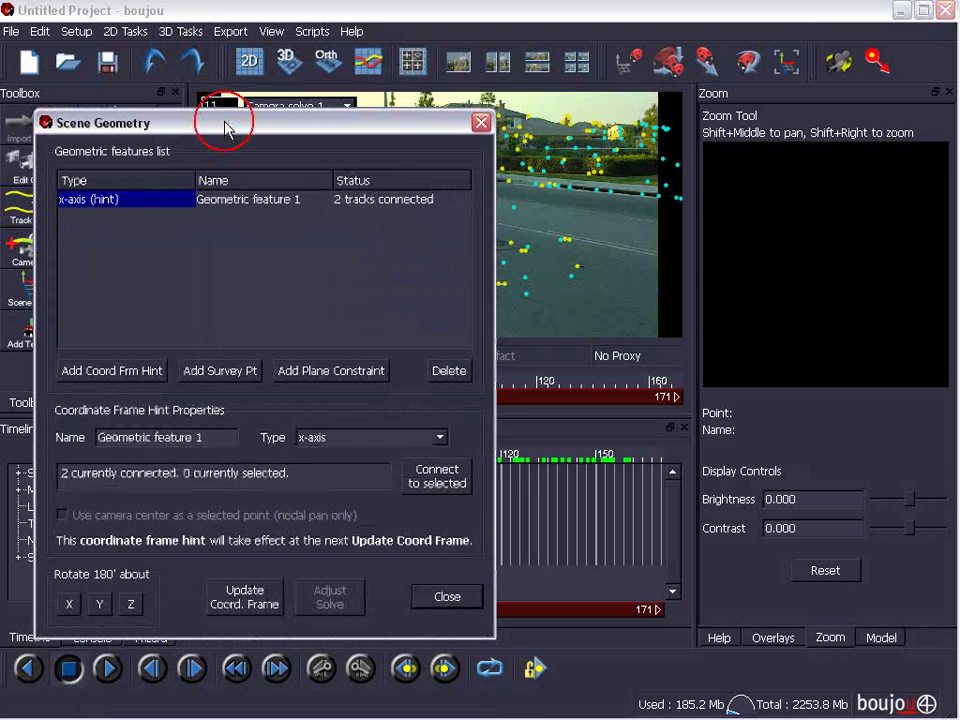
click(180, 313)
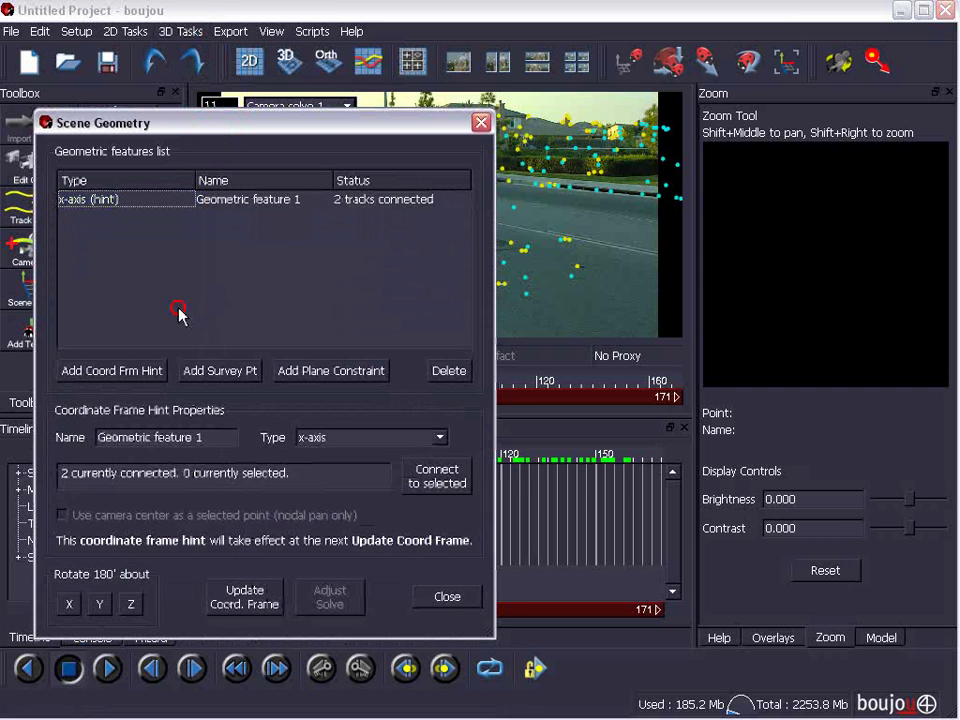
click(130, 372)
click(96, 200)
Make the second hint a y-axis hint connected to two selected road tracks.
drag(229, 126, 228, 399)
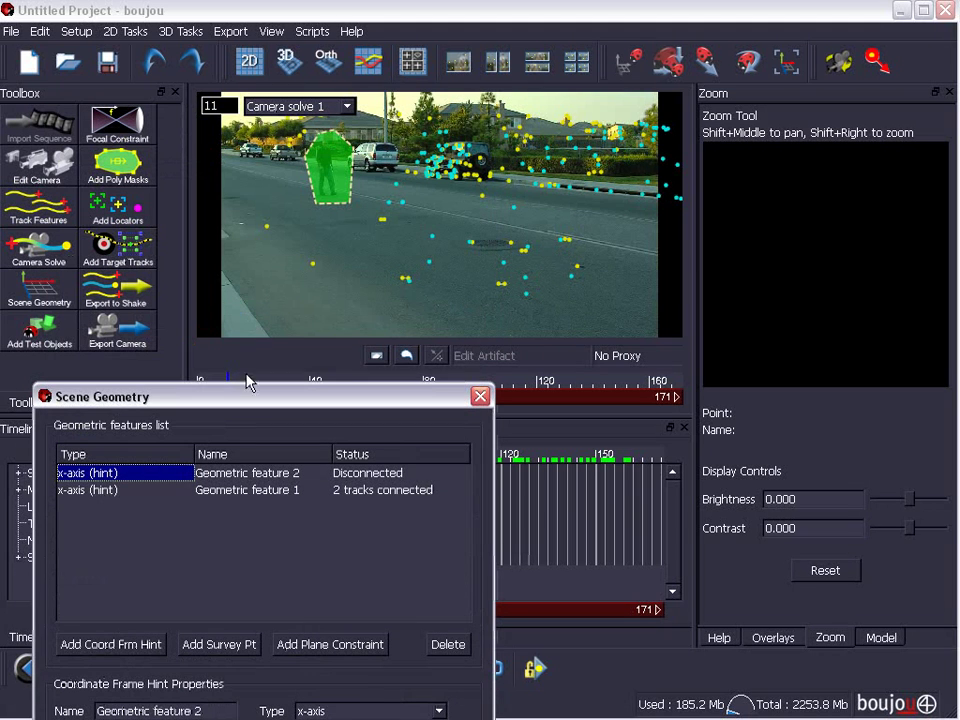
click(387, 207)
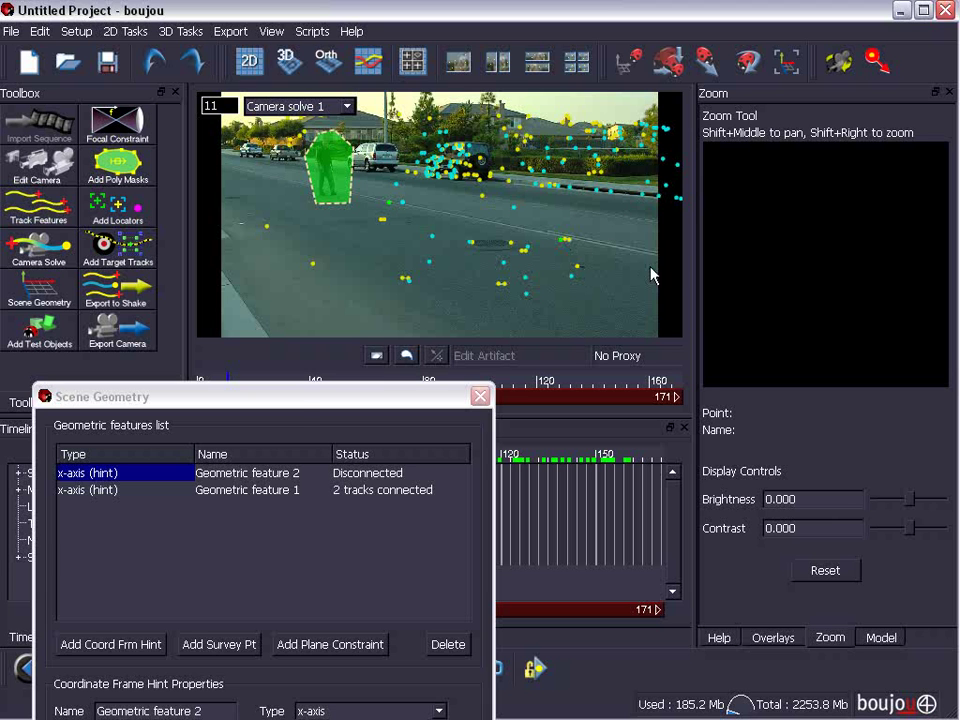
drag(289, 409, 280, 211)
click(321, 512)
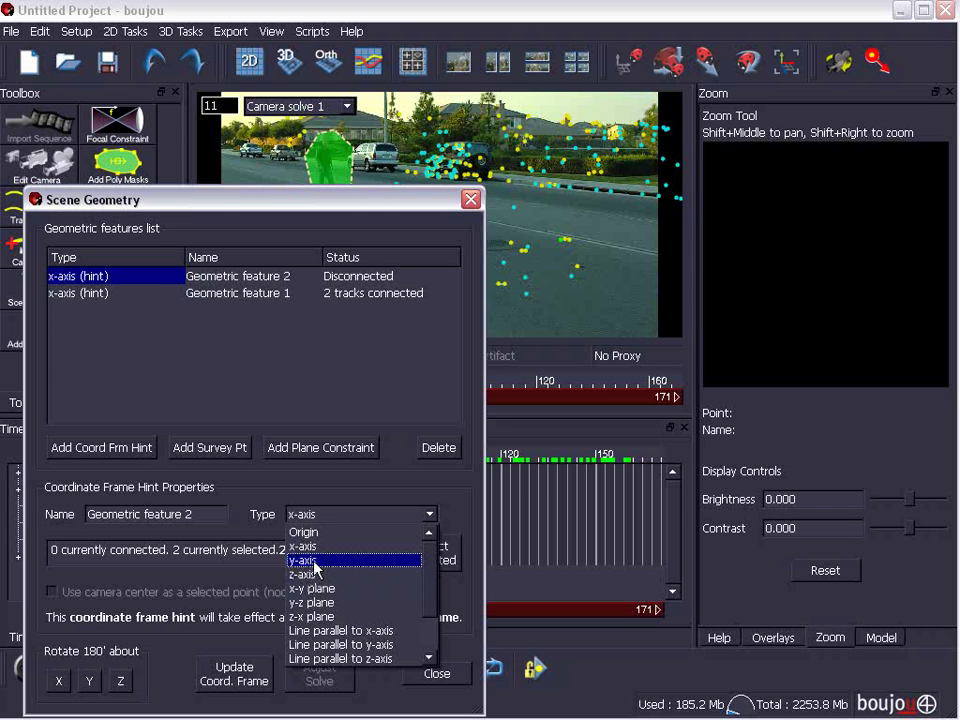
click(316, 561)
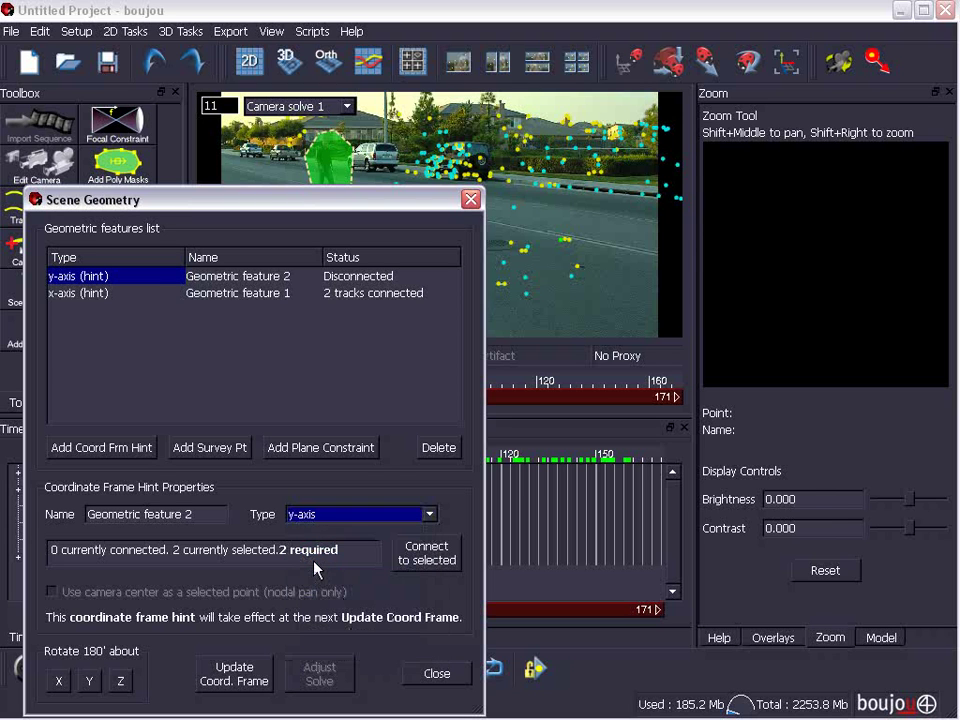
click(426, 556)
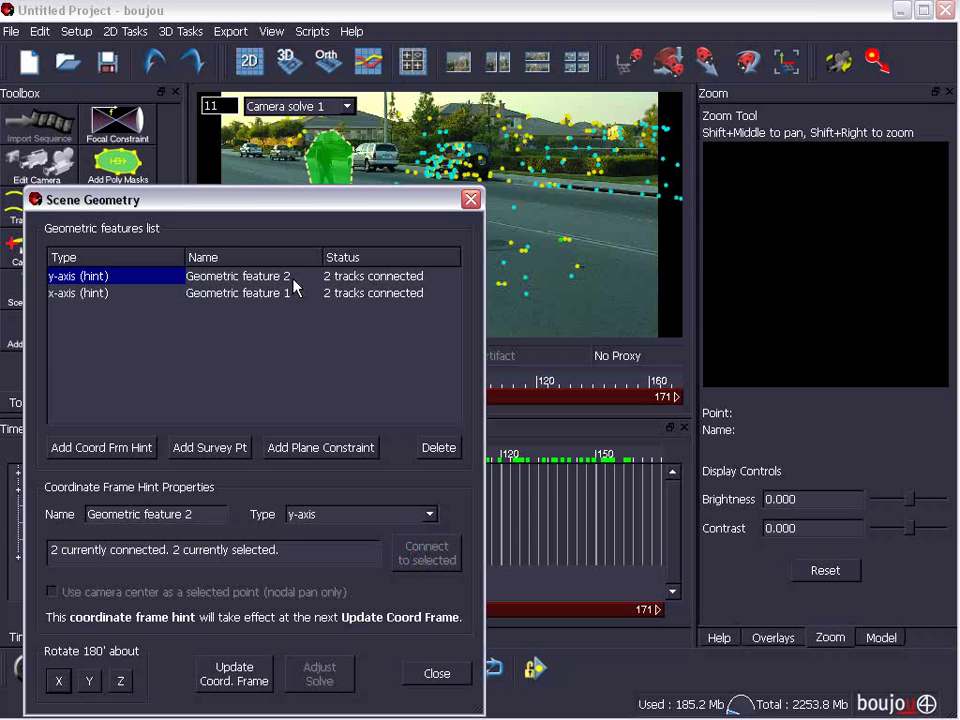
Add an Origin coordinate frame hint connected to a single chosen road track.
drag(435, 200, 506, 336)
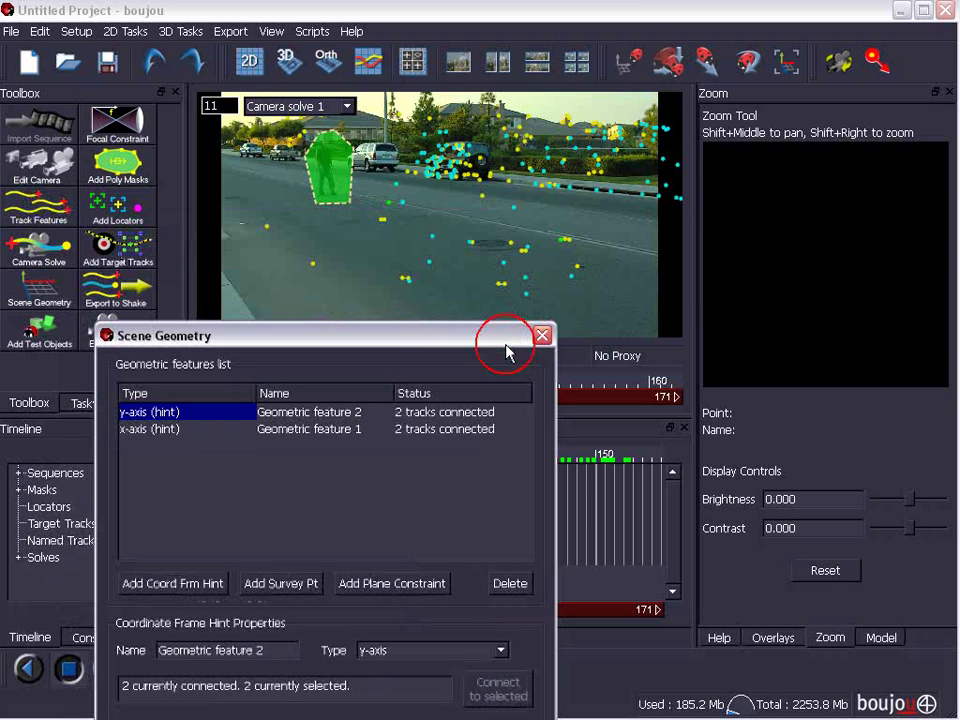
click(455, 277)
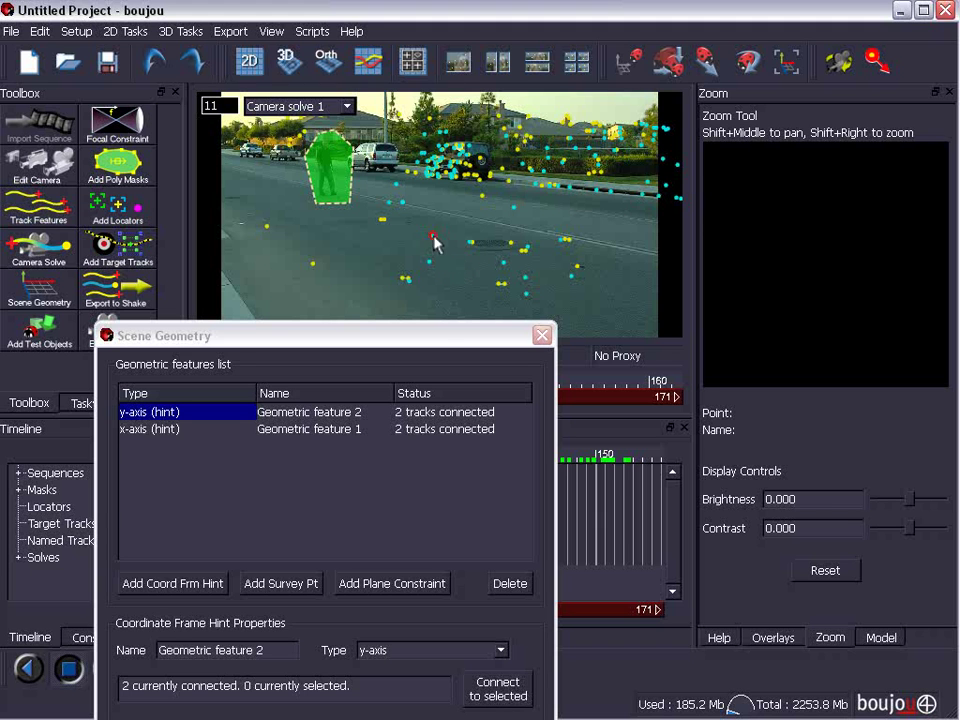
click(436, 242)
drag(444, 335, 443, 258)
click(176, 501)
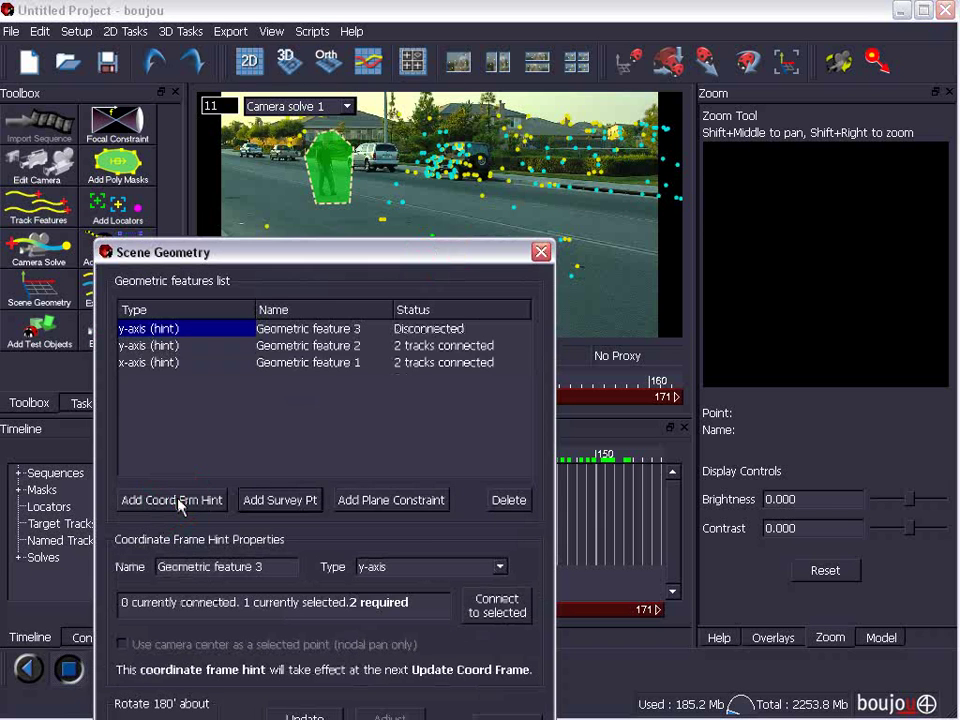
click(415, 567)
click(385, 582)
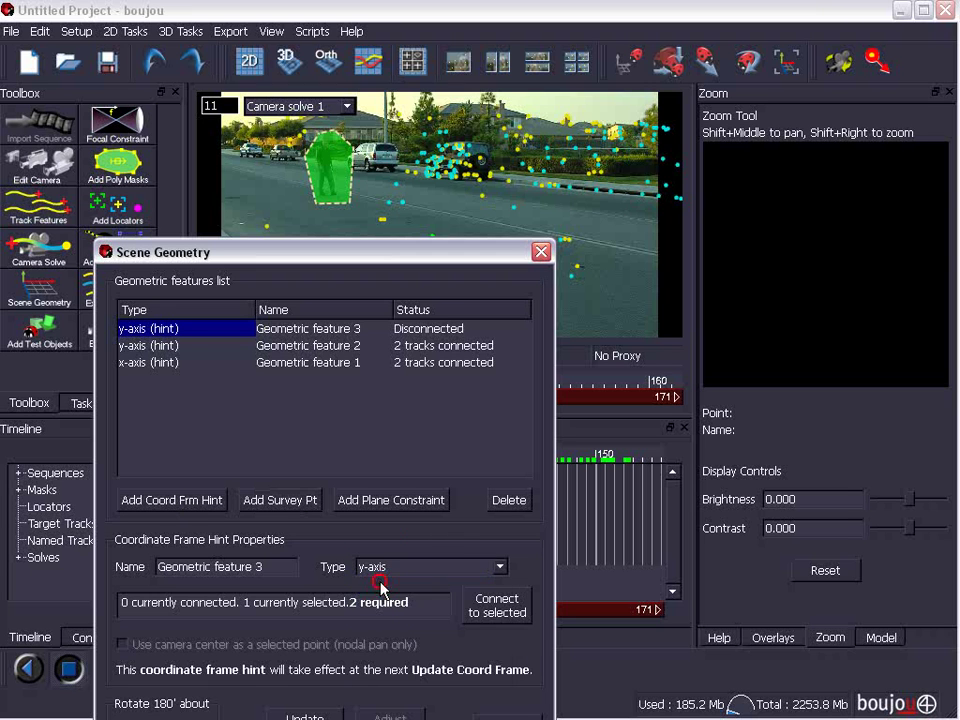
click(515, 614)
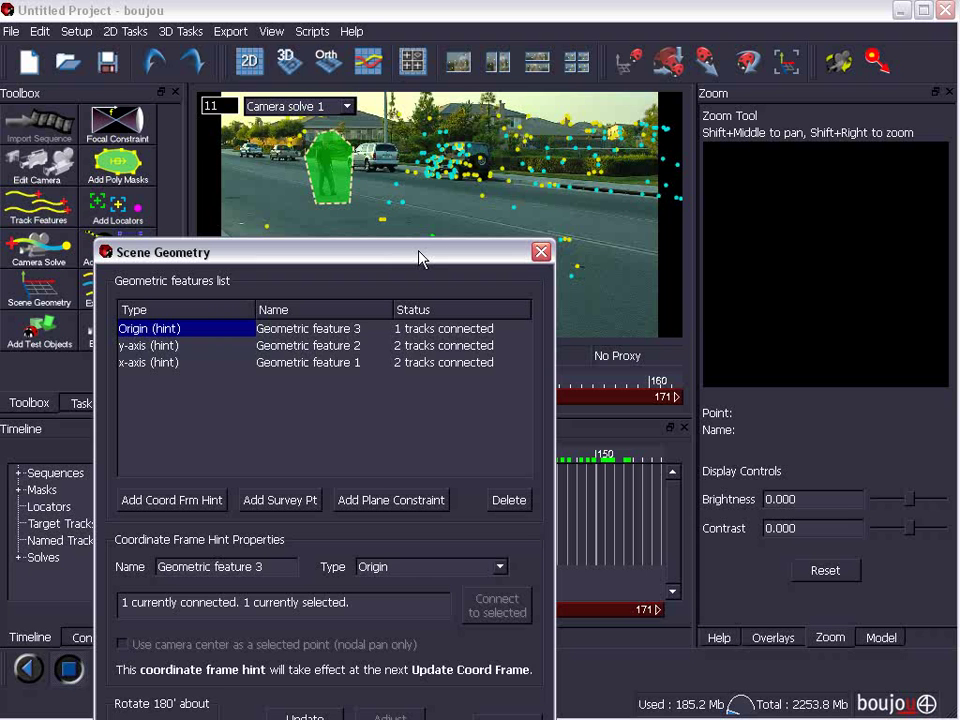
drag(419, 258, 414, 137)
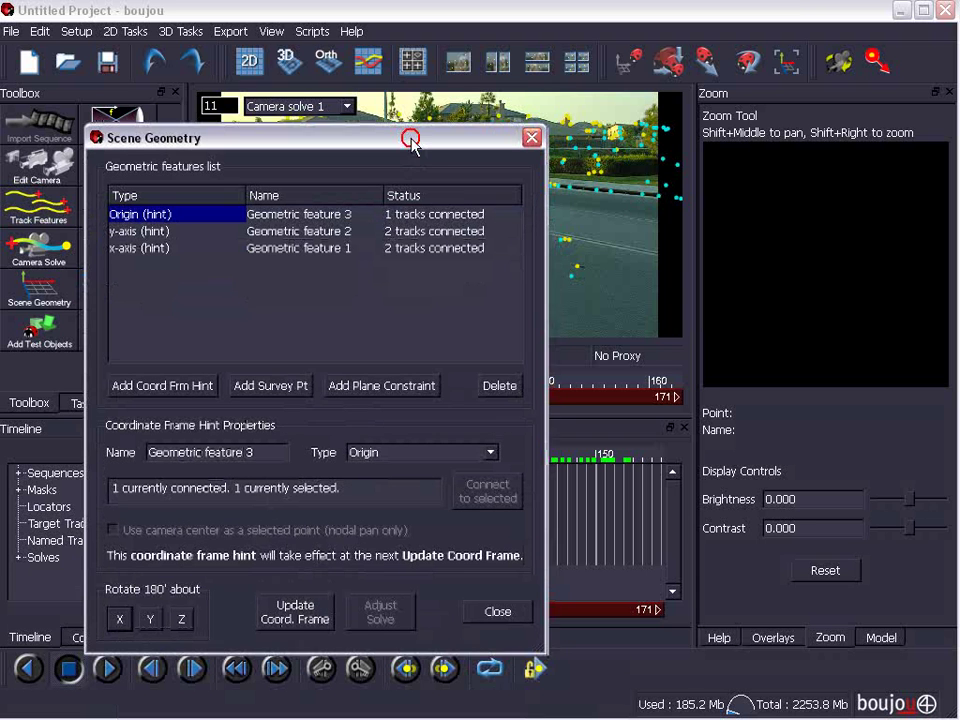
Close Scene Geometry and orbit the solved point cloud in the 3D view.
click(483, 614)
click(288, 58)
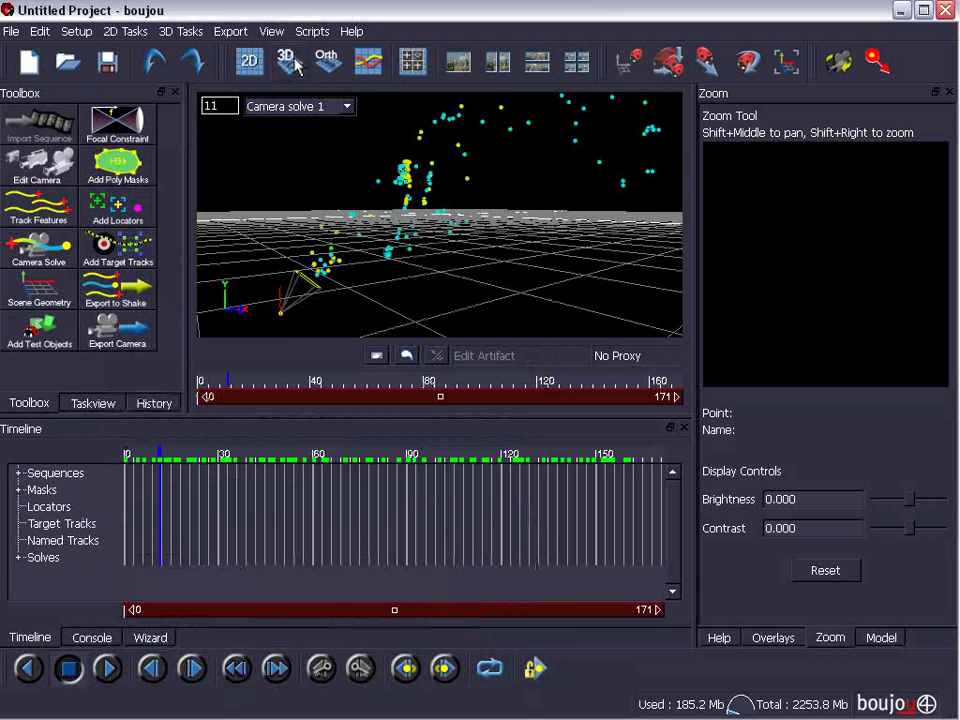
mouse_move(335, 265)
mouse_down()
mouse_move(321, 279)
mouse_move(354, 253)
mouse_move(432, 265)
mouse_move(352, 272)
mouse_up()
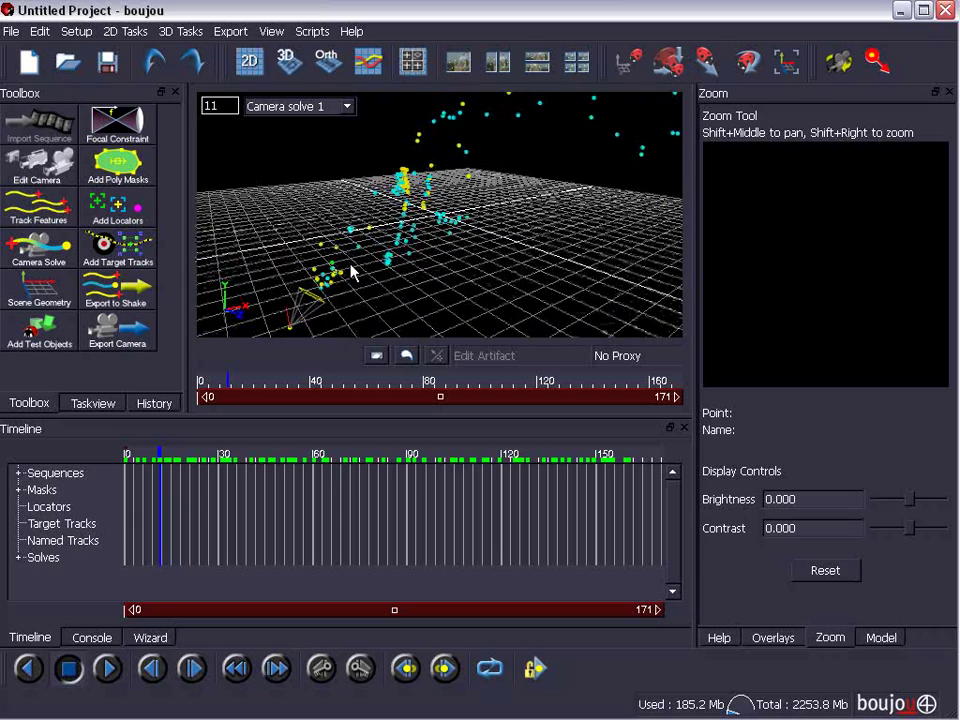
Return to the 2D footage, scrub the tracks, and go back to frame 0.
click(249, 61)
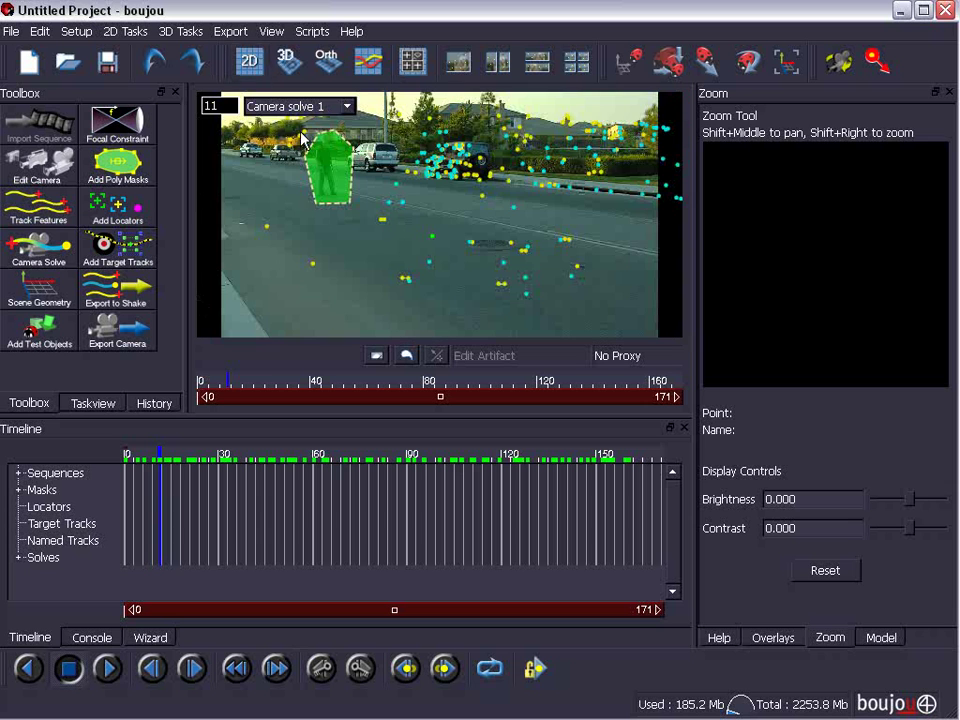
drag(318, 384, 350, 393)
key(Home)
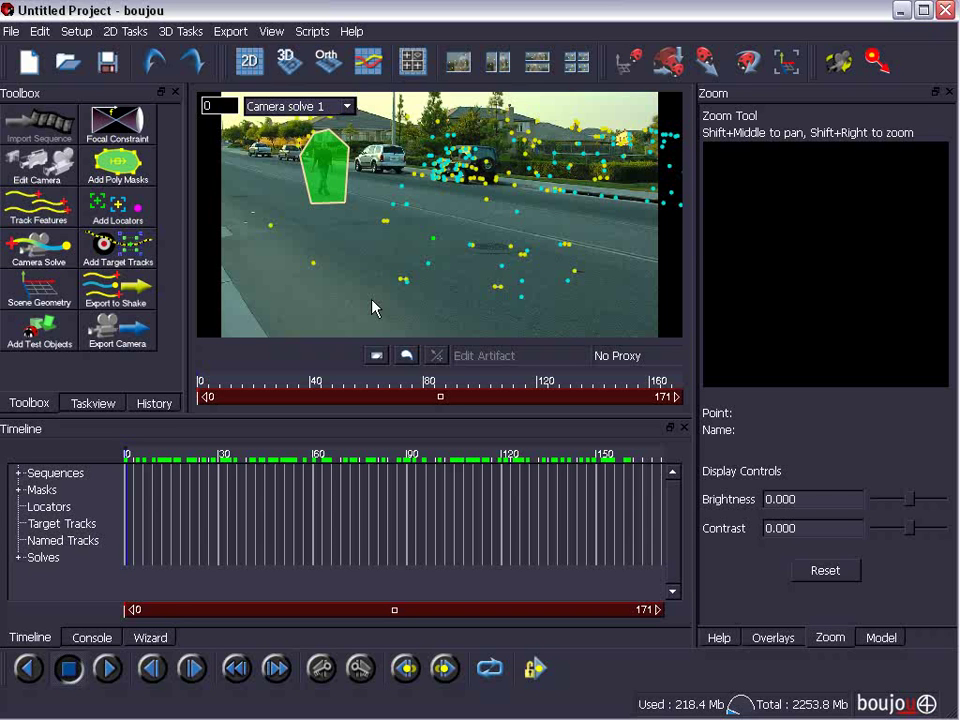
Select five track points across the road and flag them for export.
click(401, 208)
click(558, 247)
click(312, 262)
click(428, 258)
click(420, 243)
right_click(434, 241)
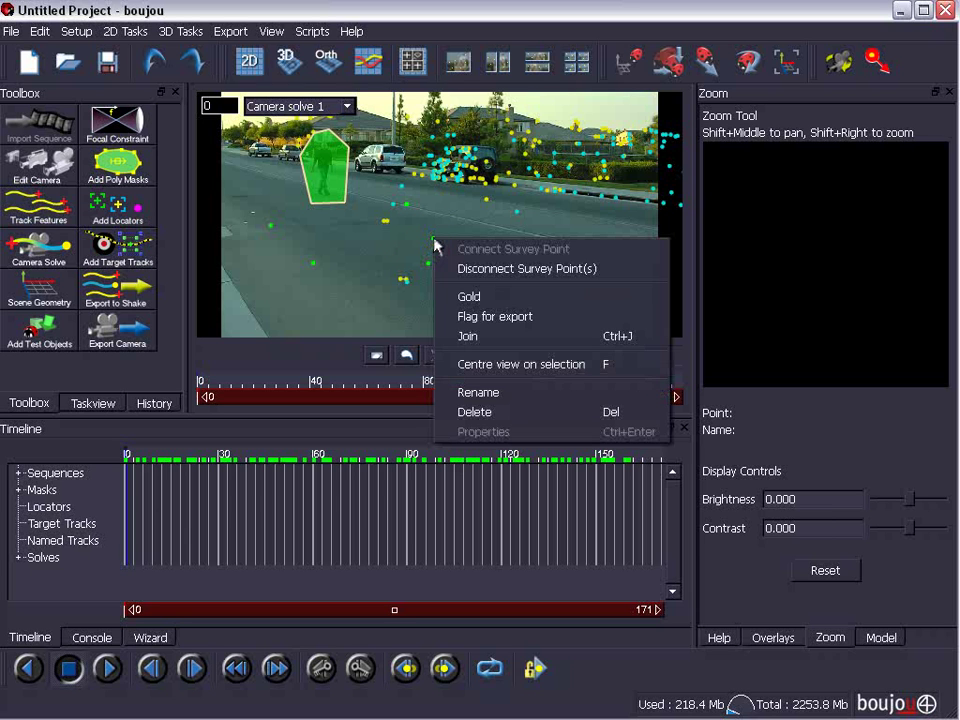
click(512, 318)
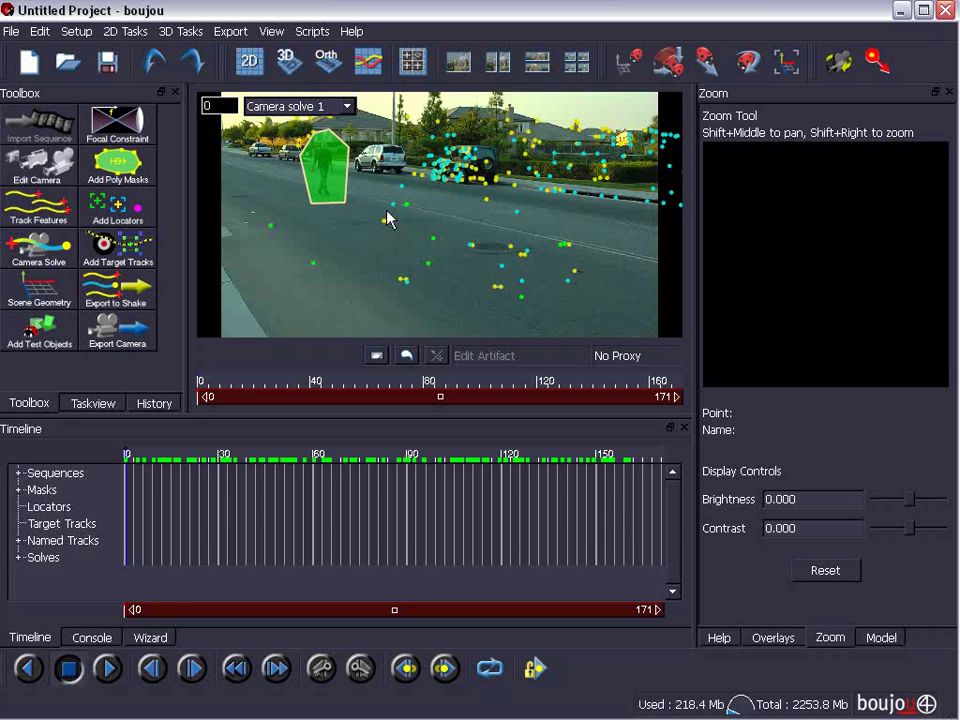
Scrub the Crater Scene footage backward and forward to review the Camera solve 1 tracks.
mouse_move(392, 383)
mouse_down()
mouse_move(636, 397)
mouse_move(208, 396)
mouse_up()
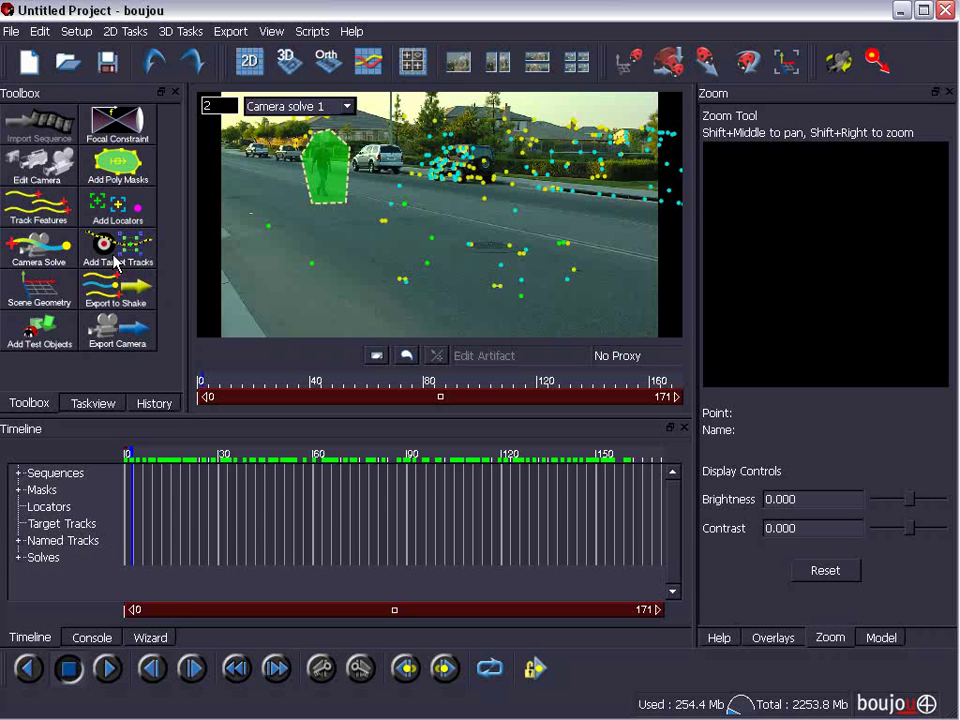
drag(212, 388, 404, 396)
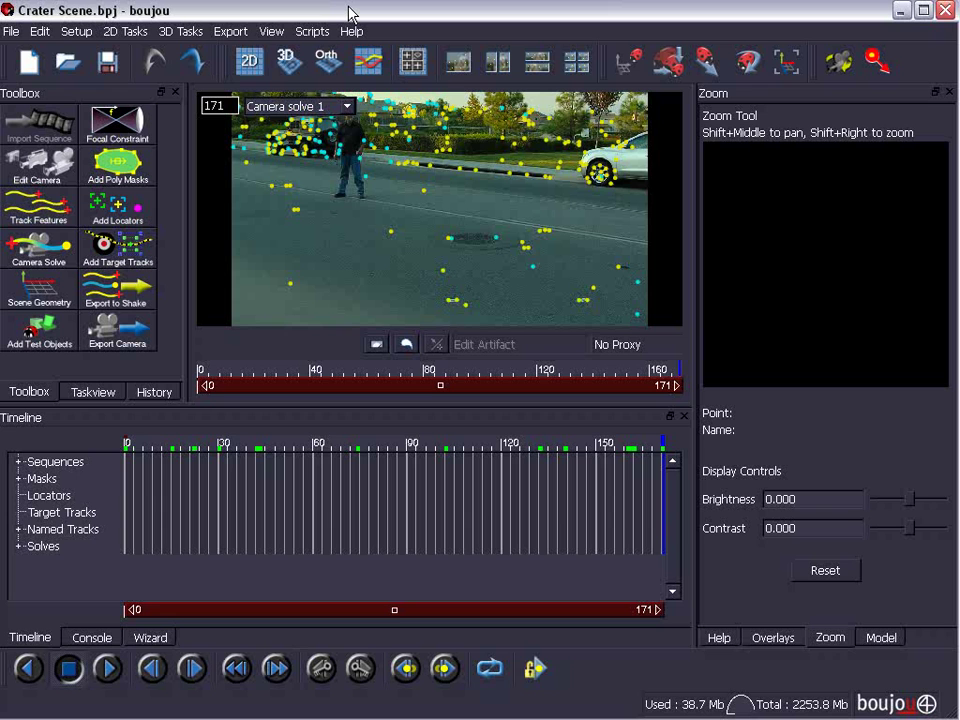
Edit Camera 1 to use a 24 frame rate and confirm the change.
click(72, 30)
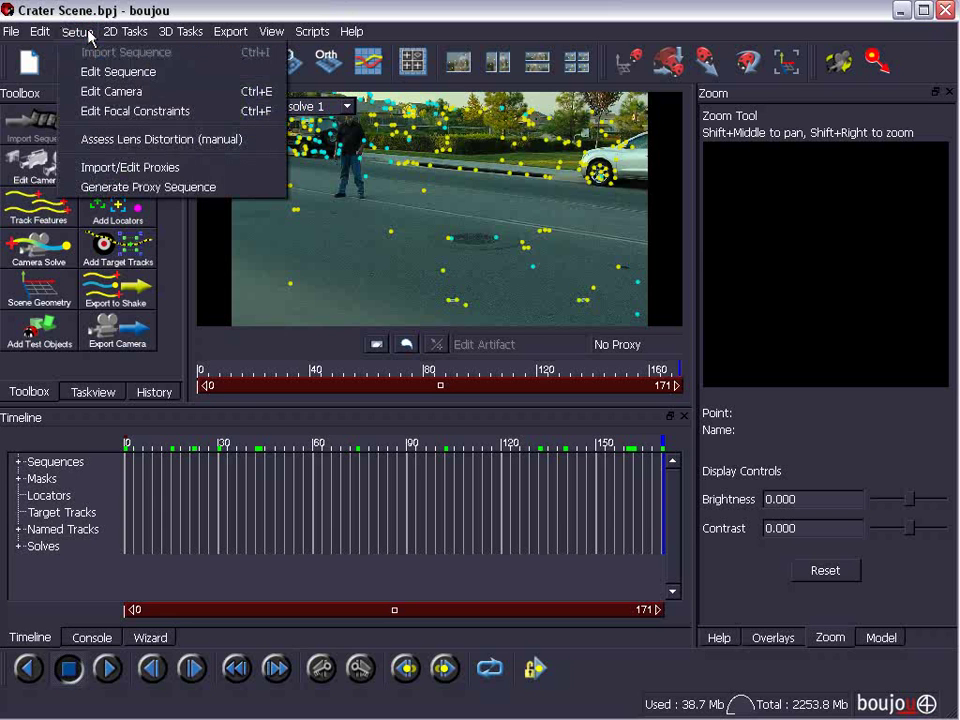
click(130, 91)
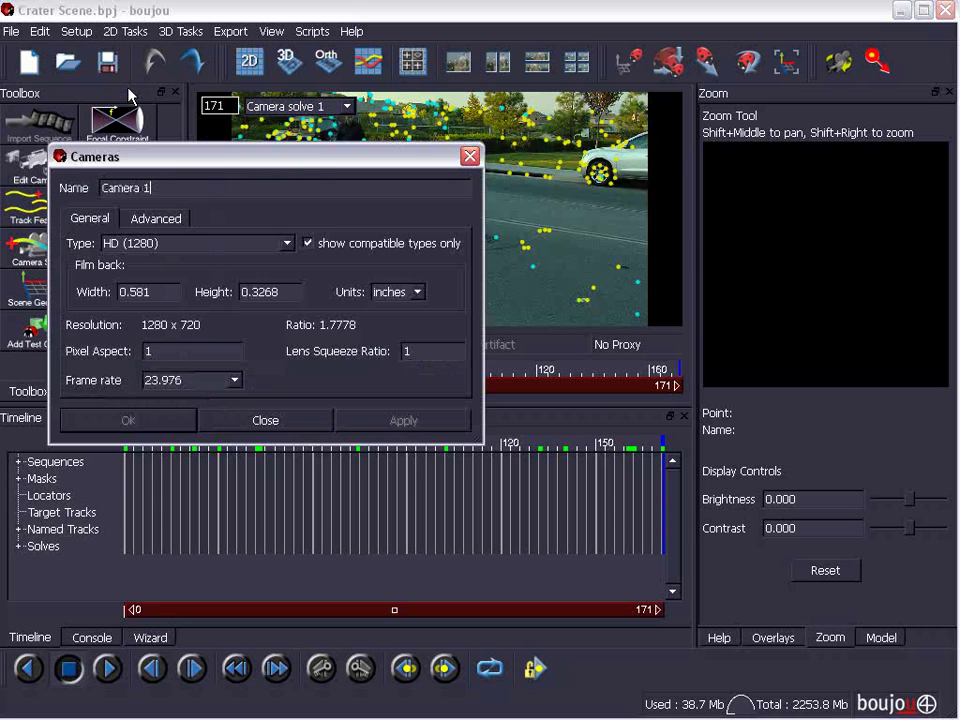
click(232, 380)
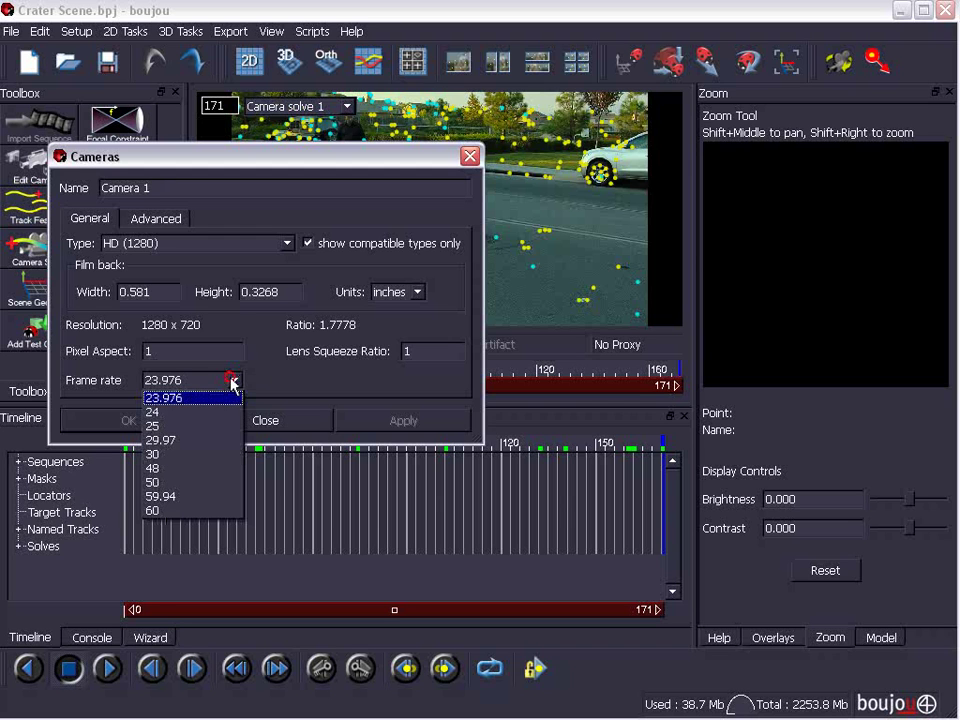
click(168, 413)
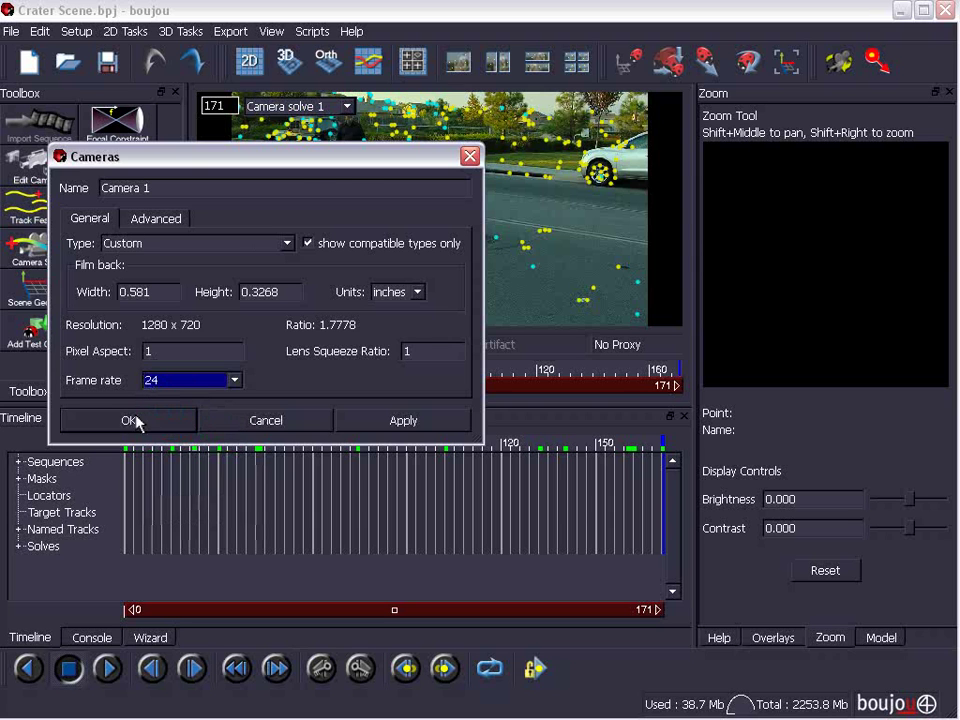
click(131, 420)
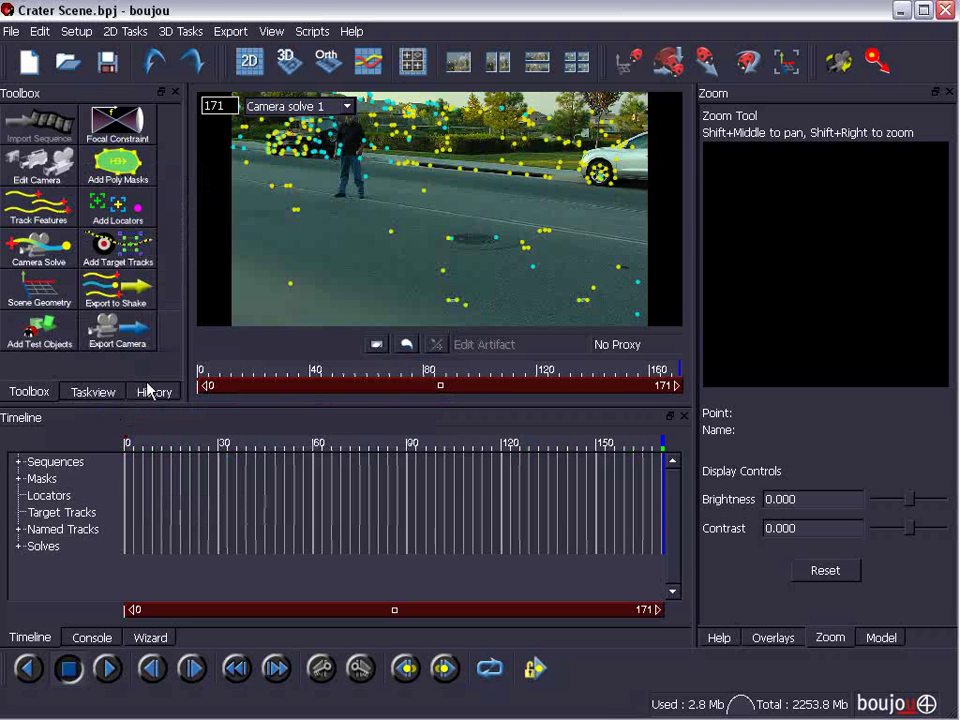
Start a camera export of Camera solve 1 as 3D Studio Max, exporting only flagged tracks.
click(231, 31)
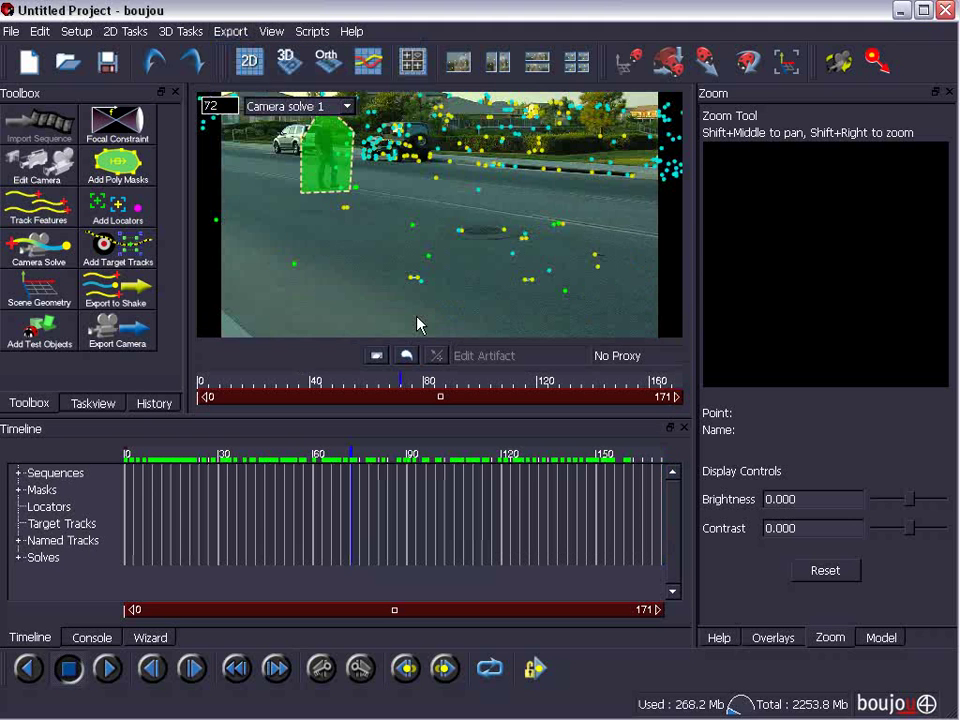
click(235, 30)
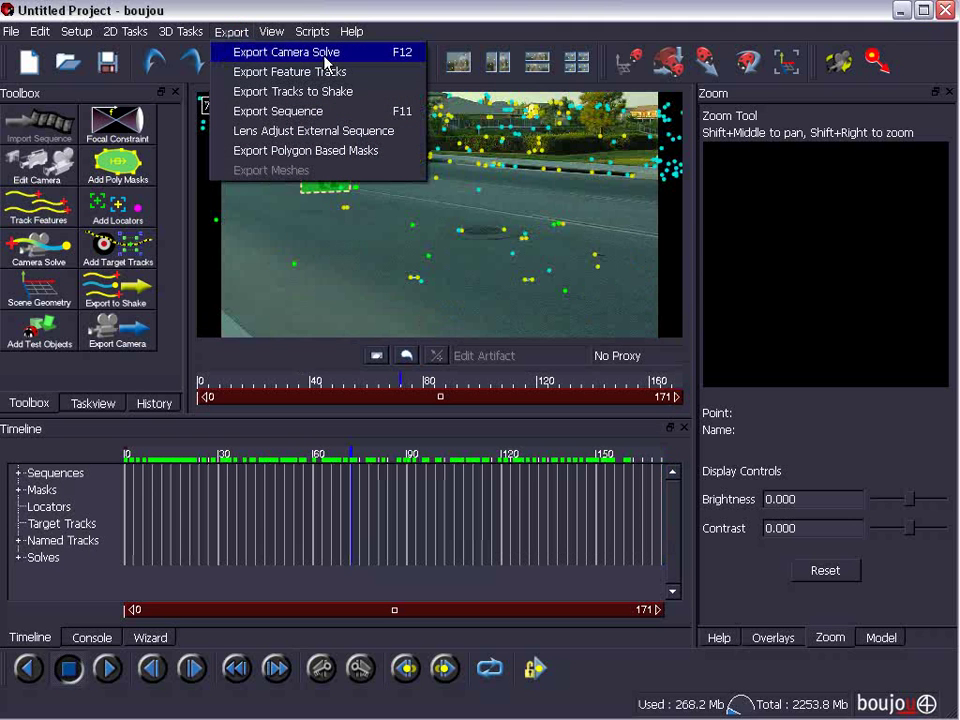
click(358, 56)
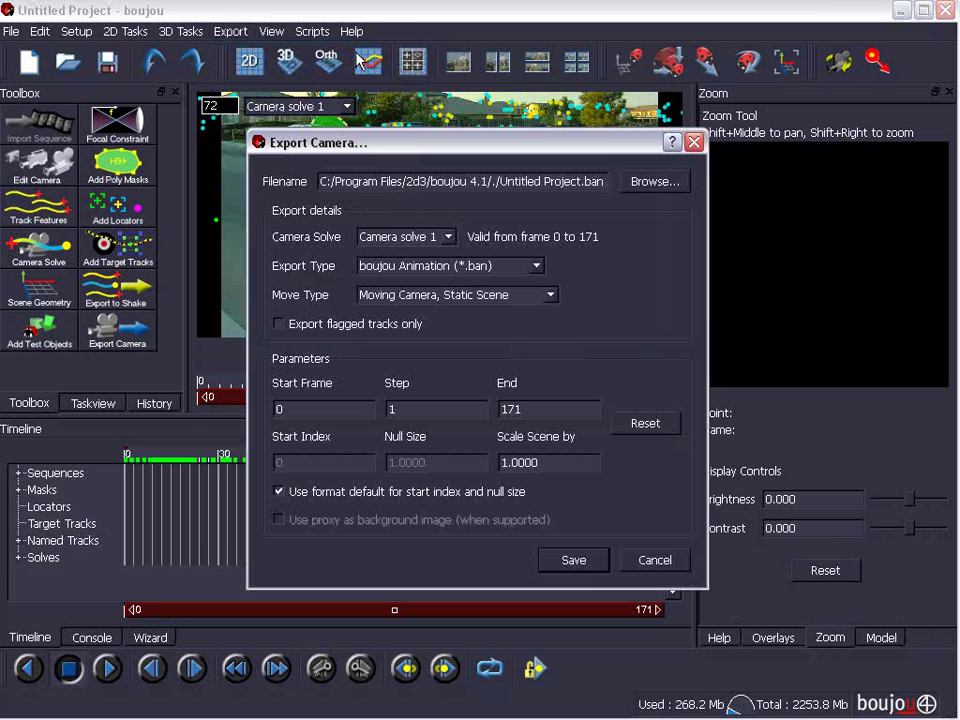
click(437, 237)
click(414, 252)
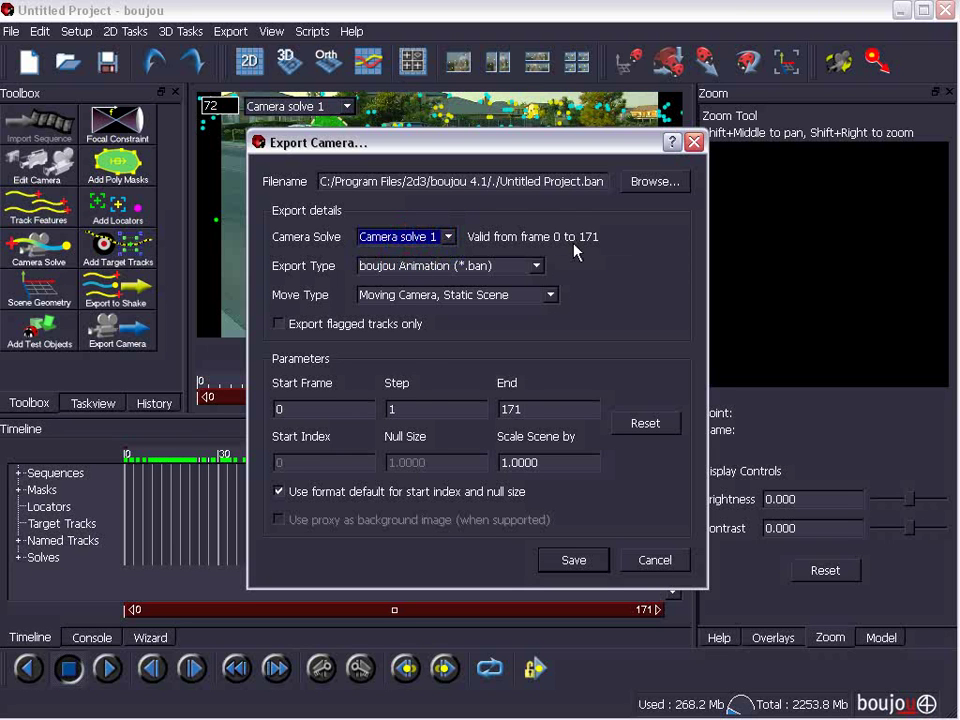
click(428, 266)
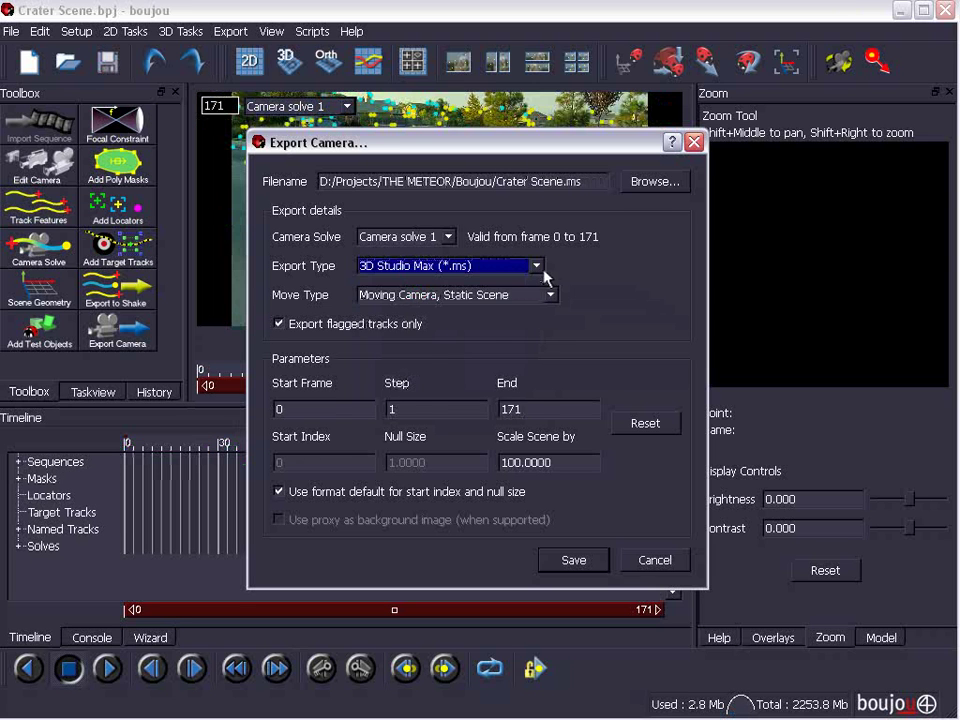
click(537, 265)
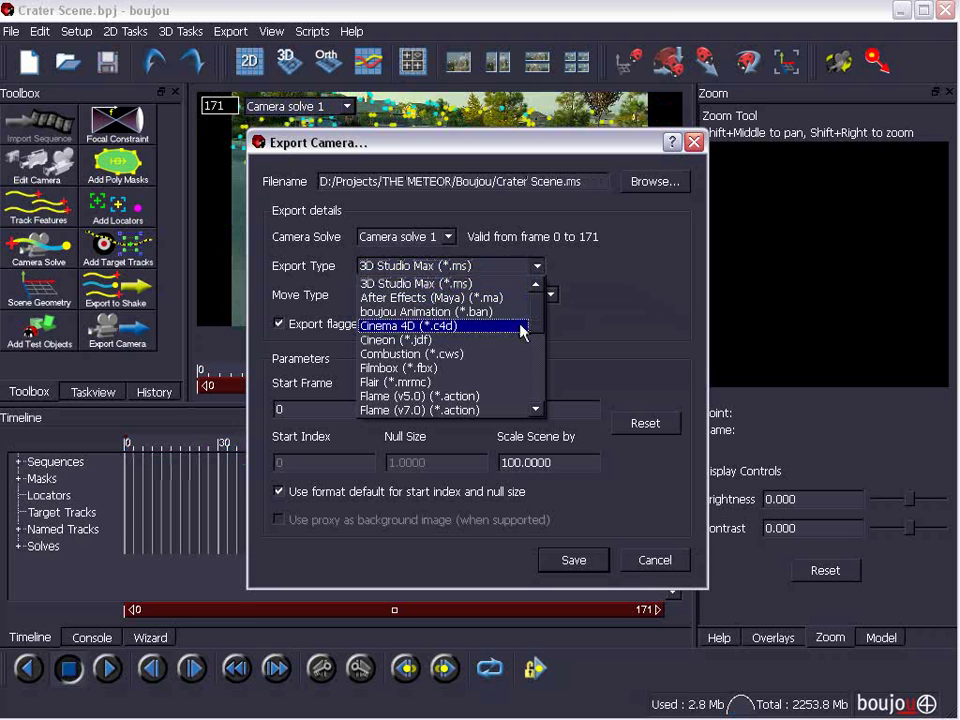
scroll(528, 375, down, 5)
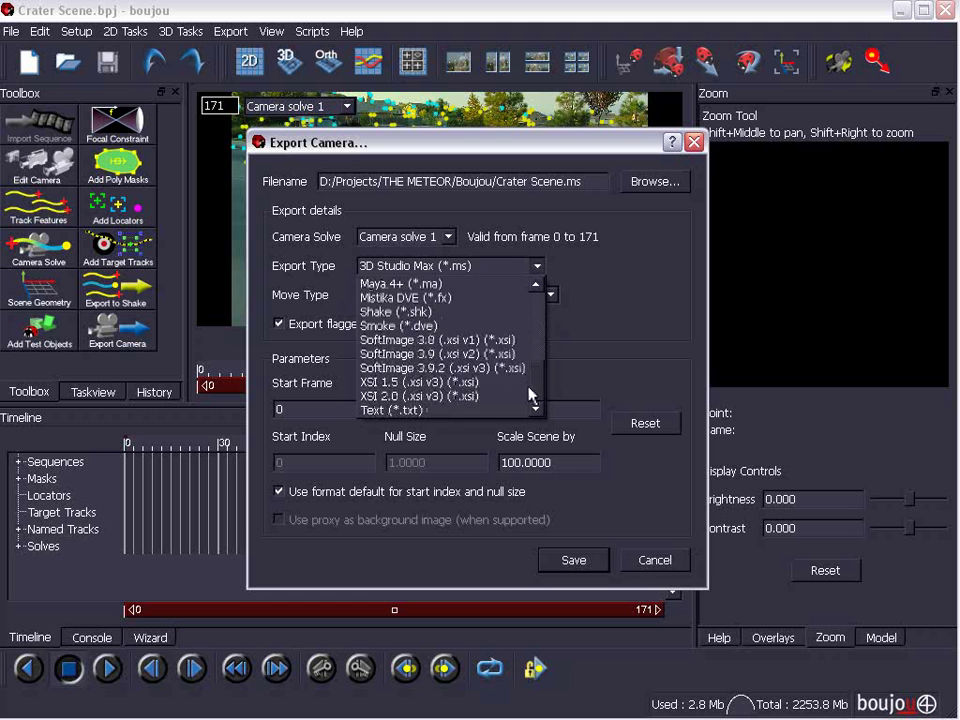
scroll(528, 395, up, 5)
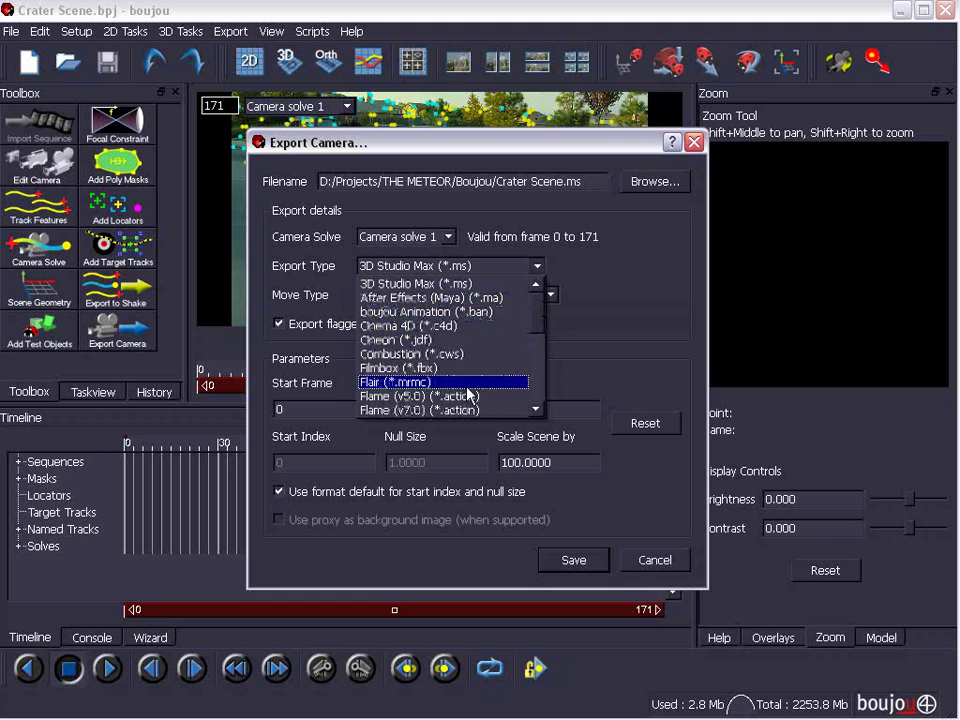
click(662, 296)
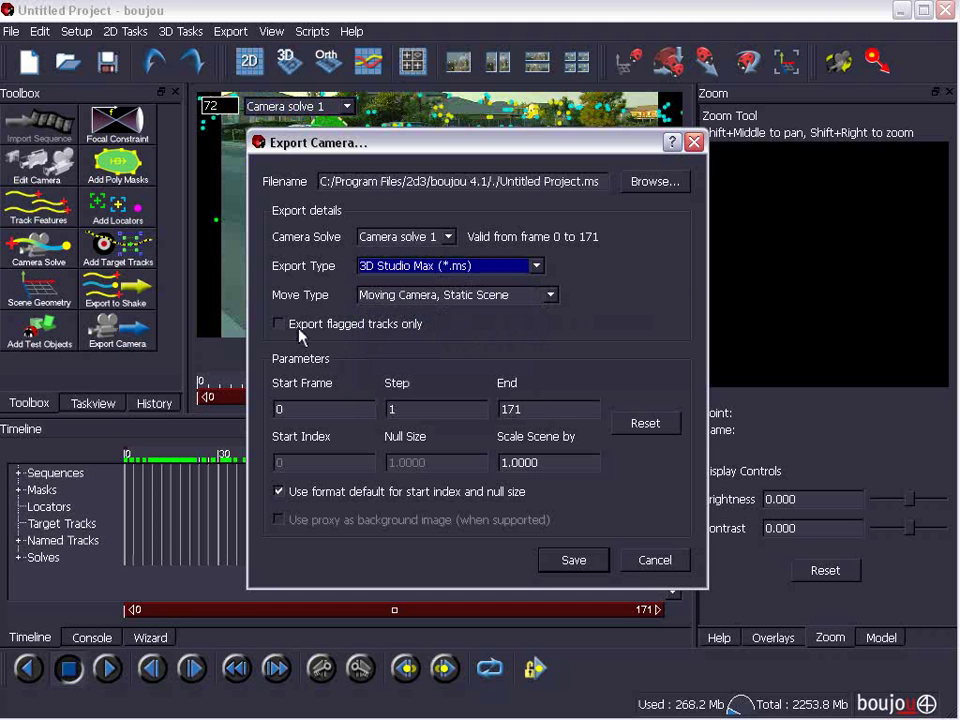
click(280, 323)
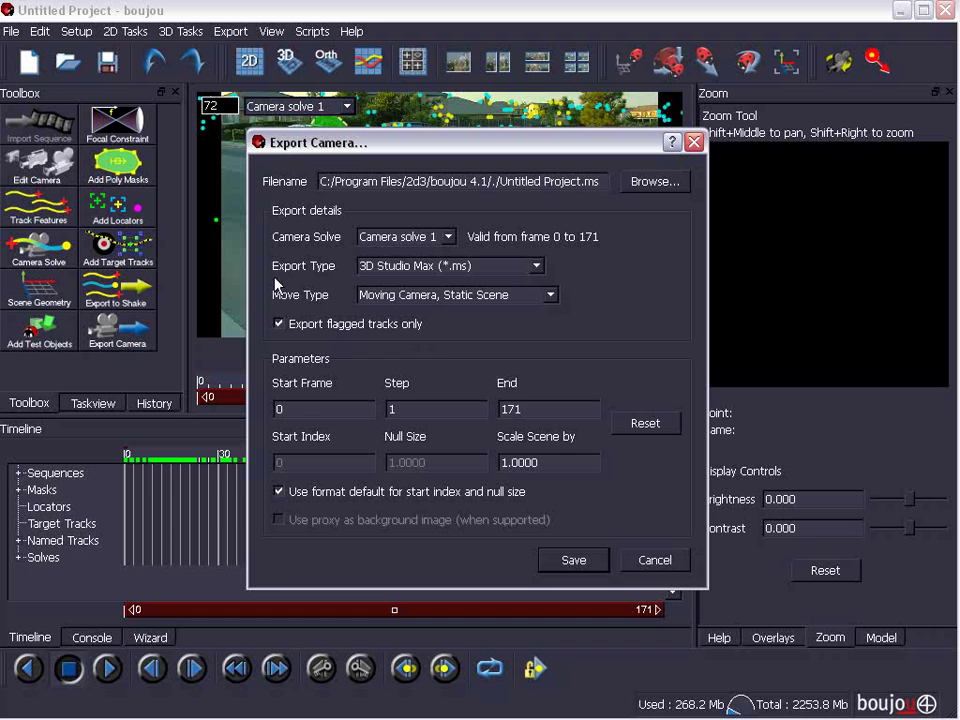
Set scene scale to 100 and format to After Effects (Maya), then cancel the dialog.
drag(413, 153, 370, 170)
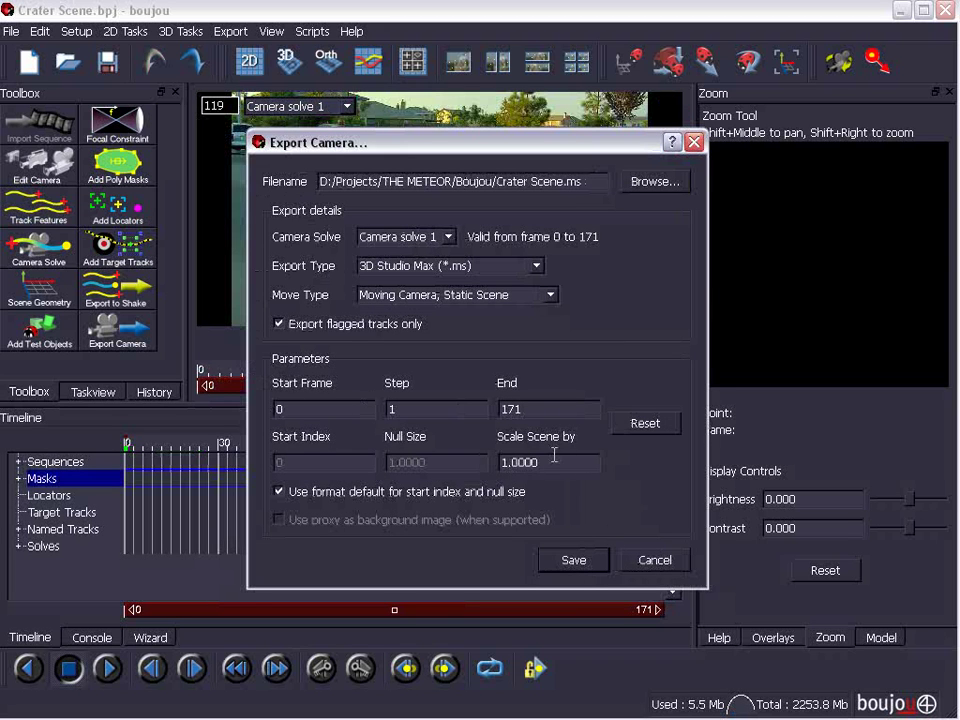
drag(553, 452, 453, 451)
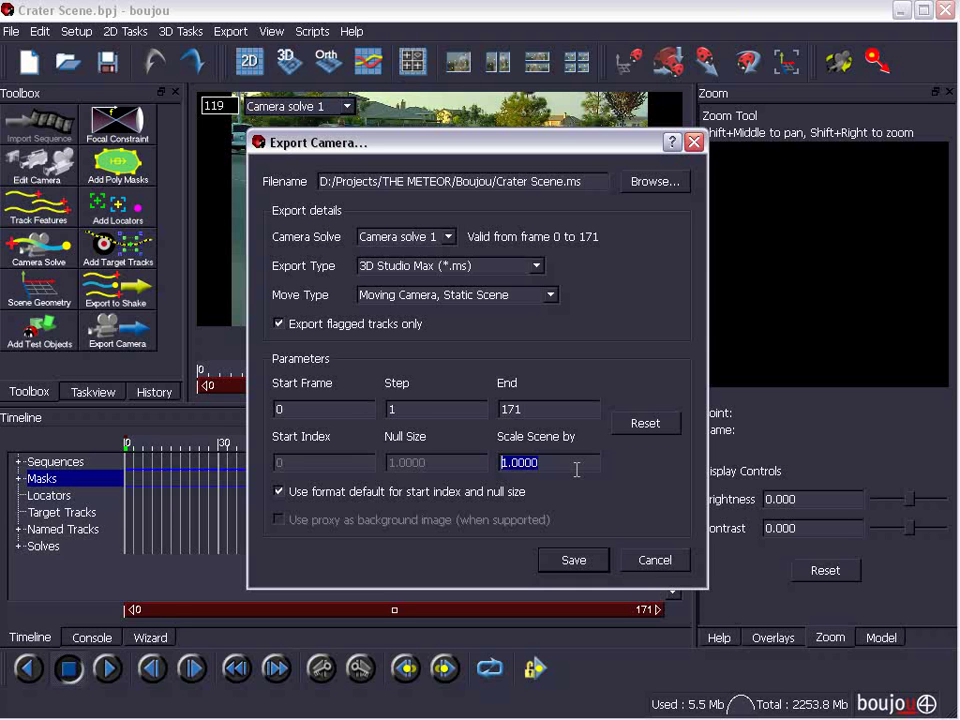
text(10)
click(576, 563)
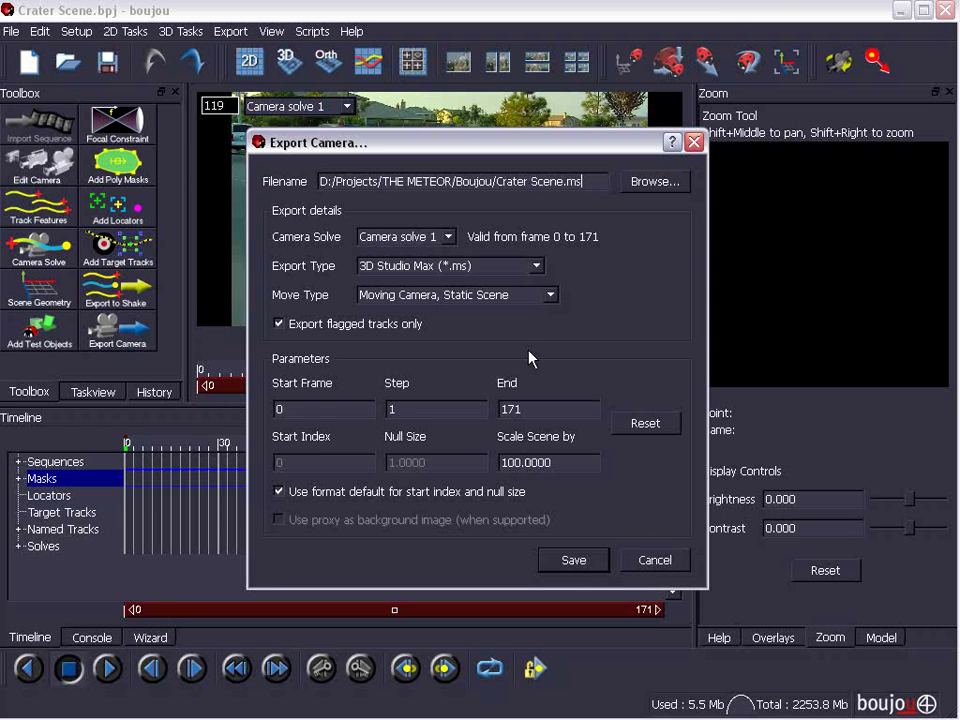
click(462, 264)
click(446, 298)
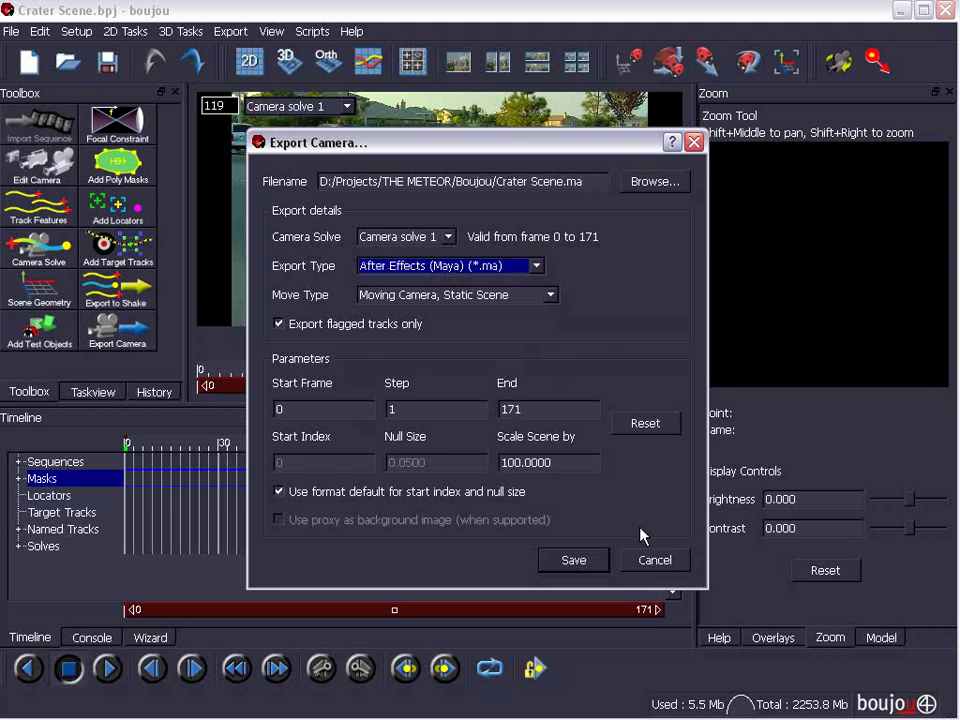
click(643, 561)
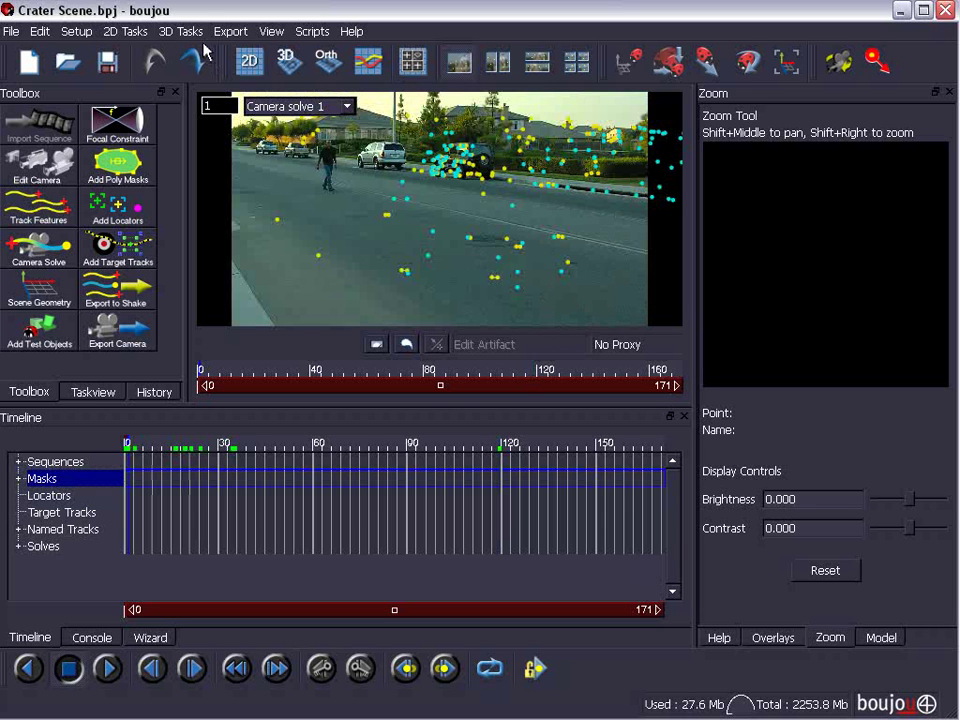
Change the y-axis coordinate hint to a z-axis hint in Scene Geometry.
click(185, 31)
click(330, 197)
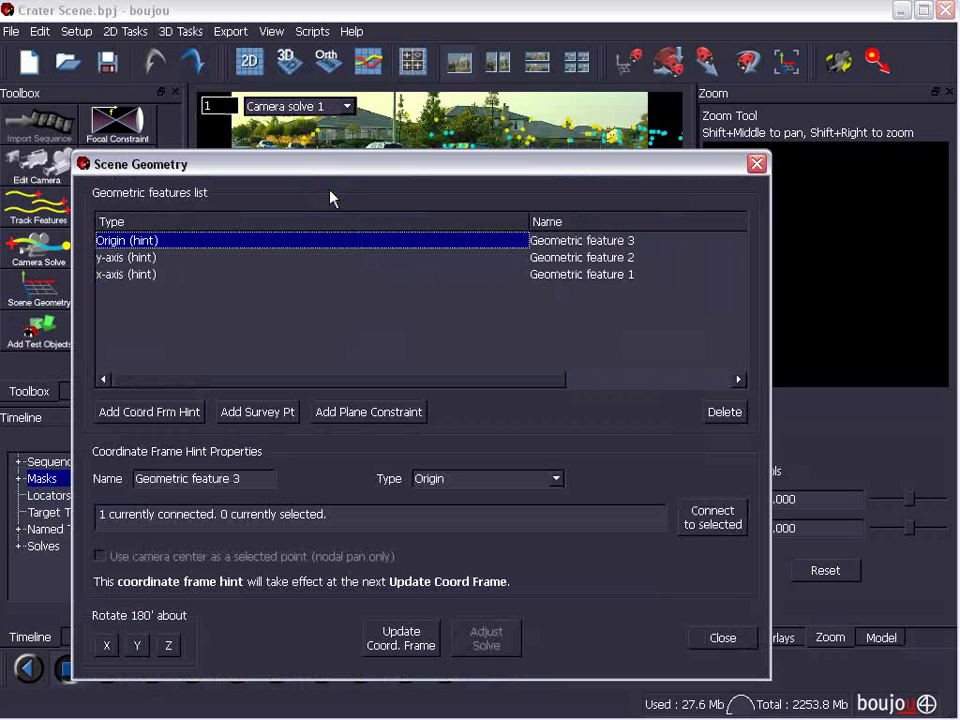
click(104, 258)
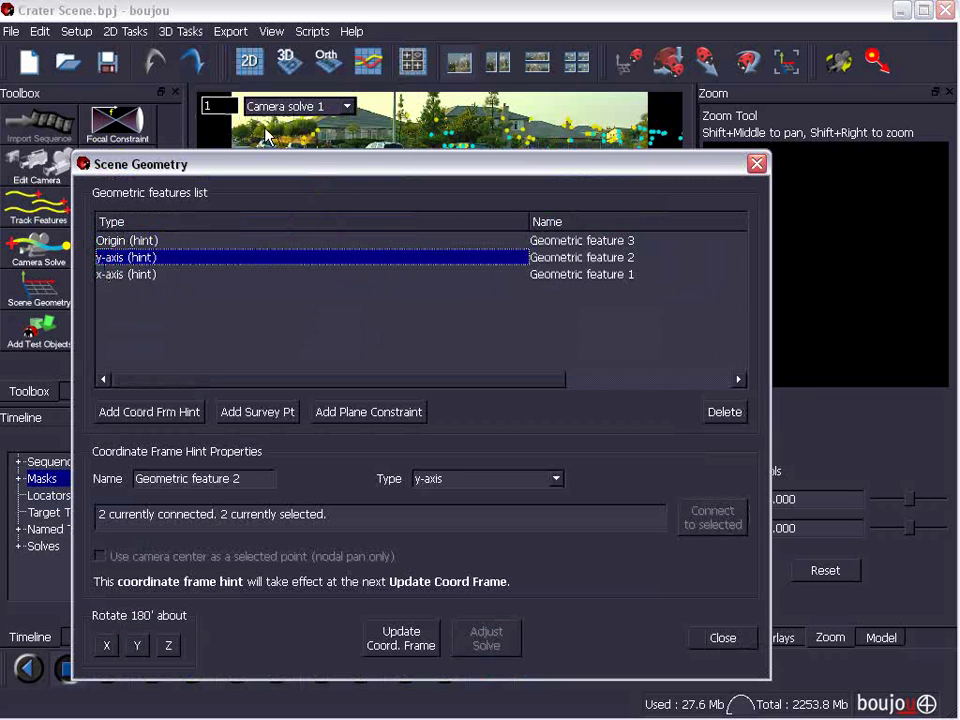
drag(286, 164, 357, 375)
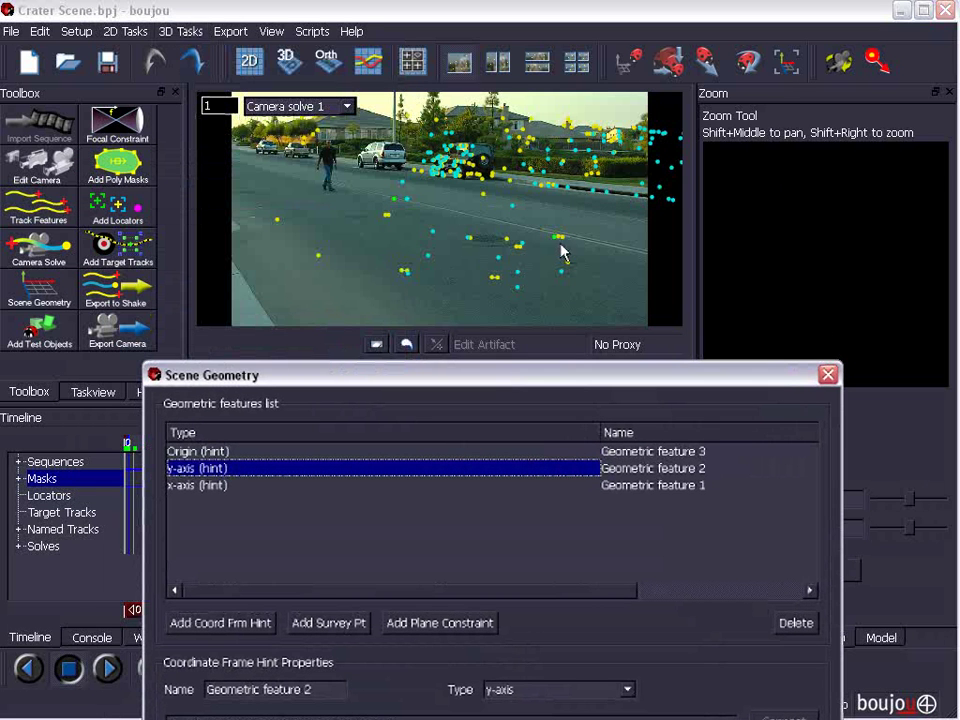
drag(420, 379, 312, 119)
click(446, 430)
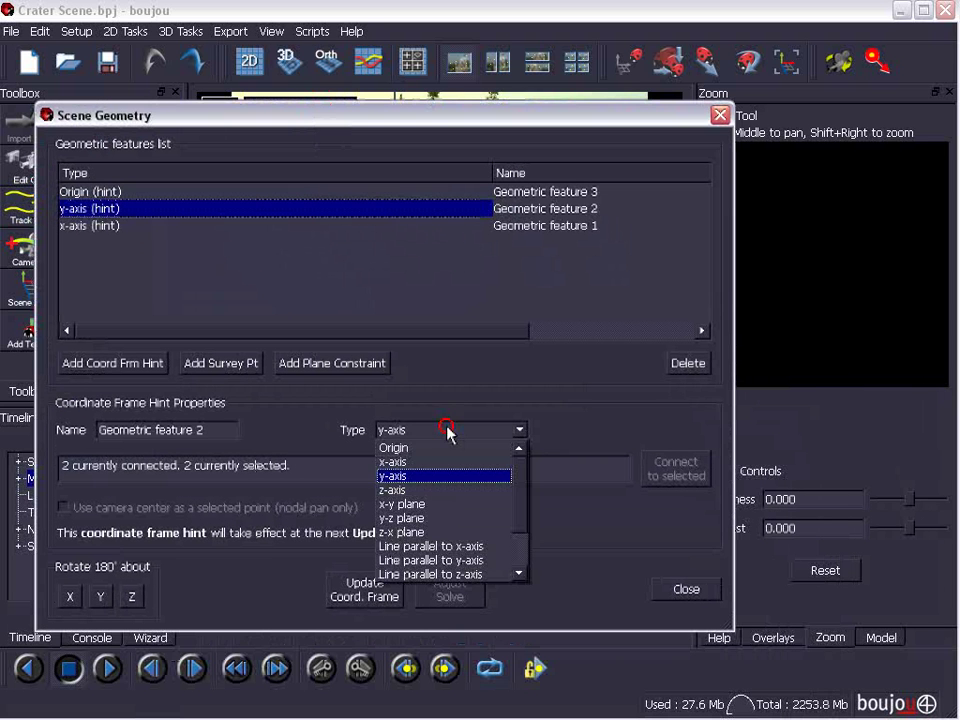
click(390, 490)
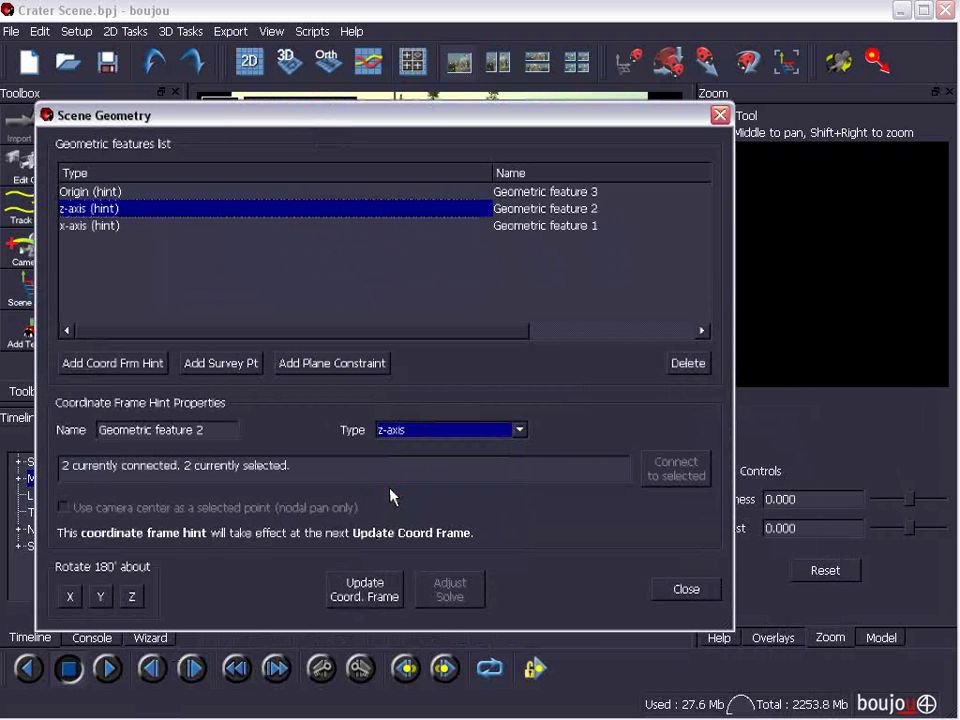
click(686, 589)
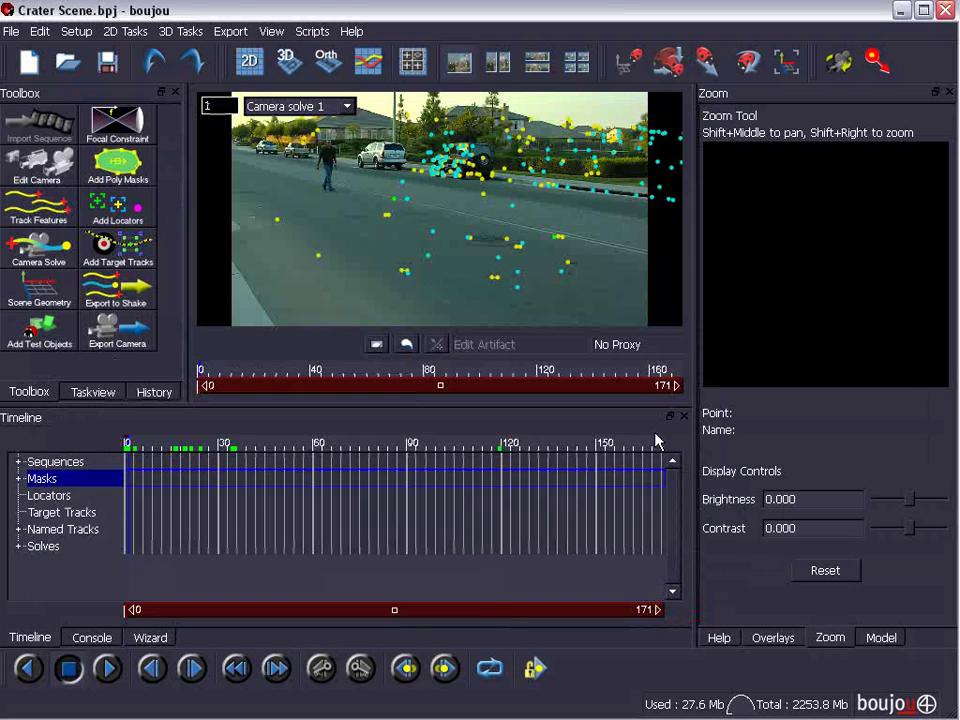
Export the camera solve in After Effects (Maya) format, saving Crater Scene.ma.
click(231, 31)
click(251, 55)
click(410, 266)
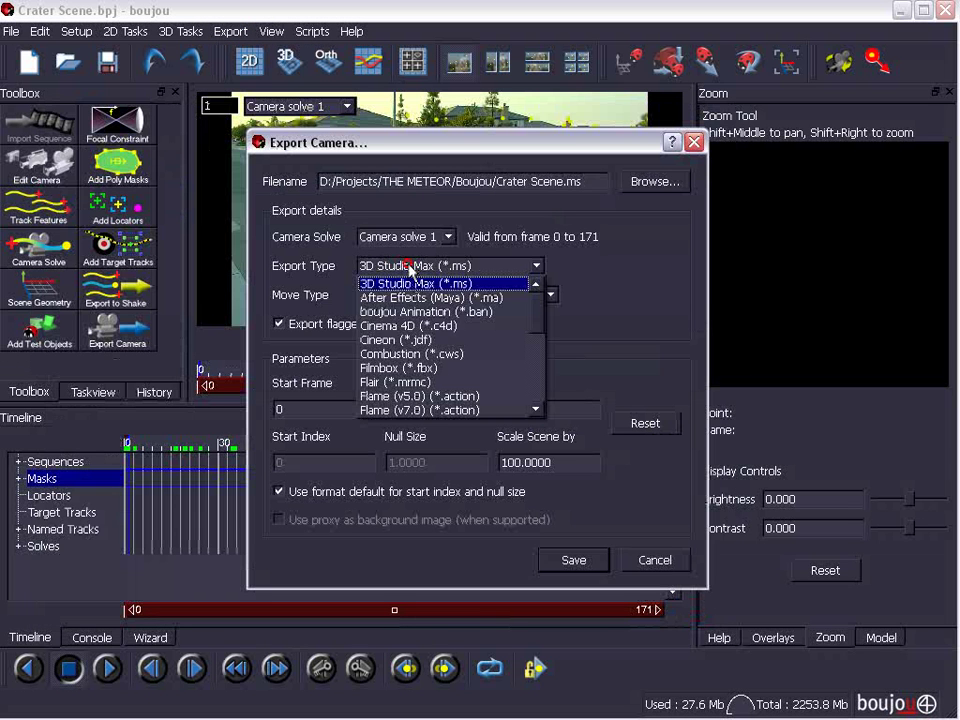
click(400, 298)
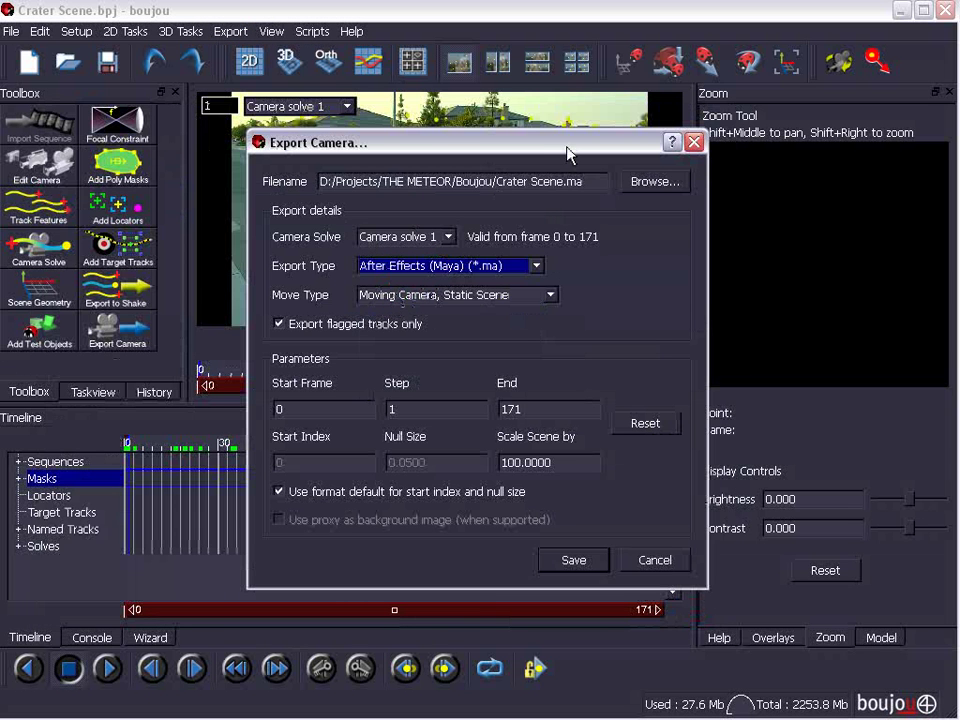
click(580, 563)
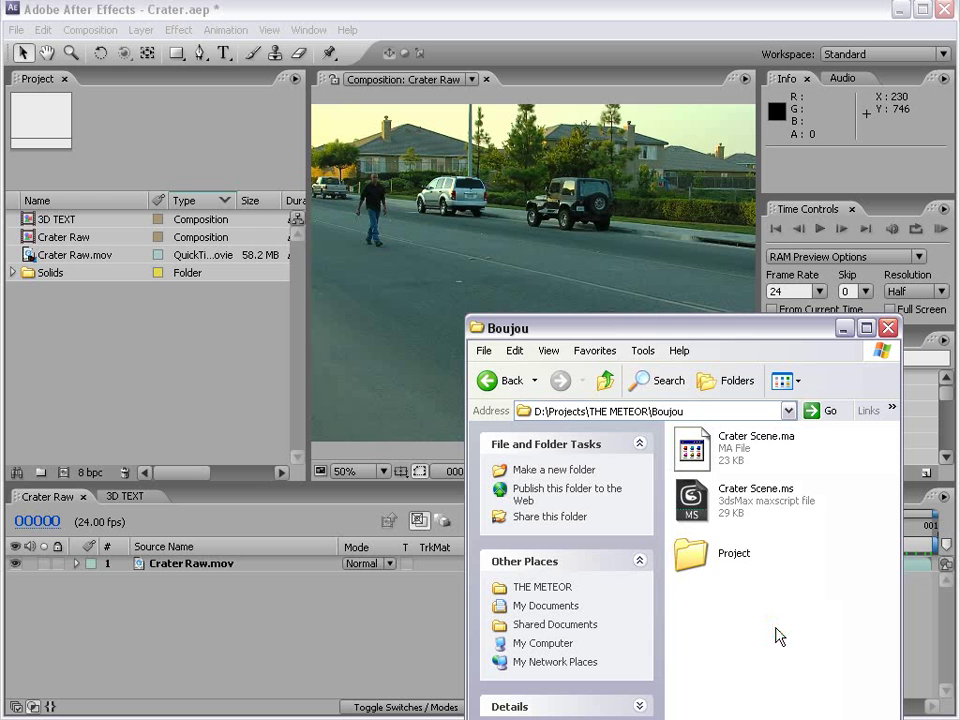
Import Crater Scene.ma into the Project panel and open the Crater Scene and Square Crater Scene compositions.
click(730, 462)
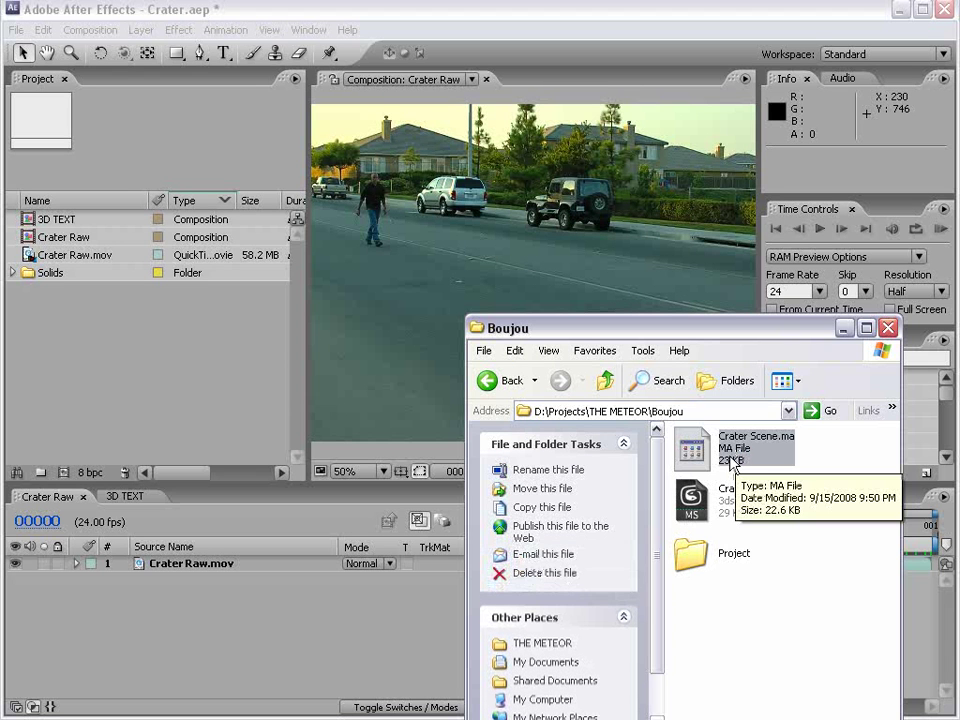
drag(738, 462, 30, 322)
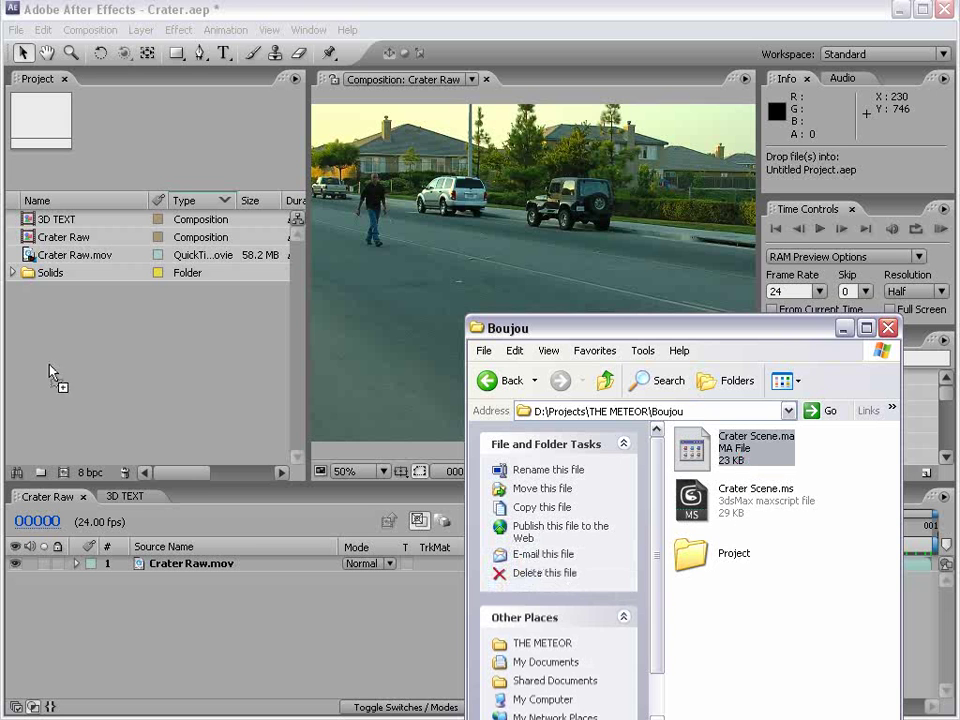
drag(50, 366, 137, 356)
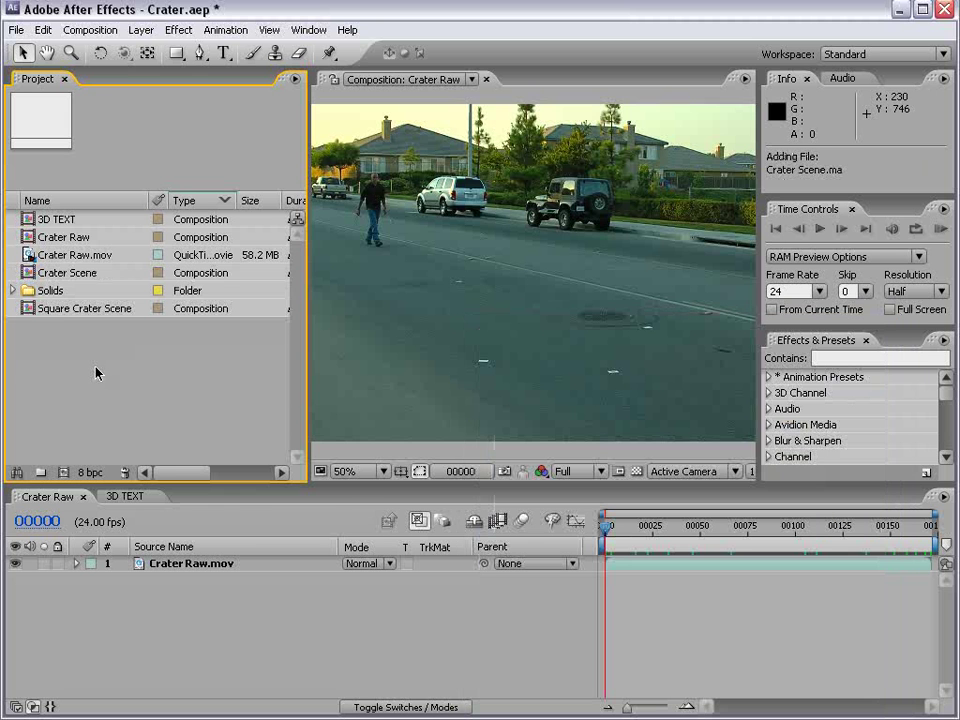
double_click(45, 272)
click(211, 576)
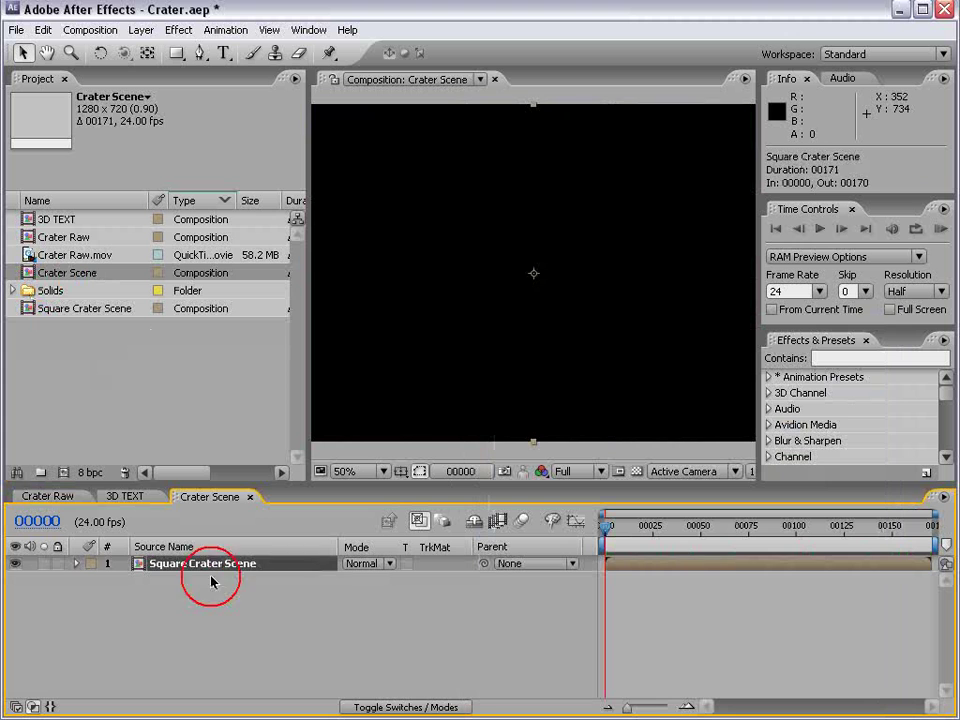
double_click(84, 309)
Add Crater Raw.mov to the composition and create a text layer reading 'test'.
drag(614, 535, 580, 557)
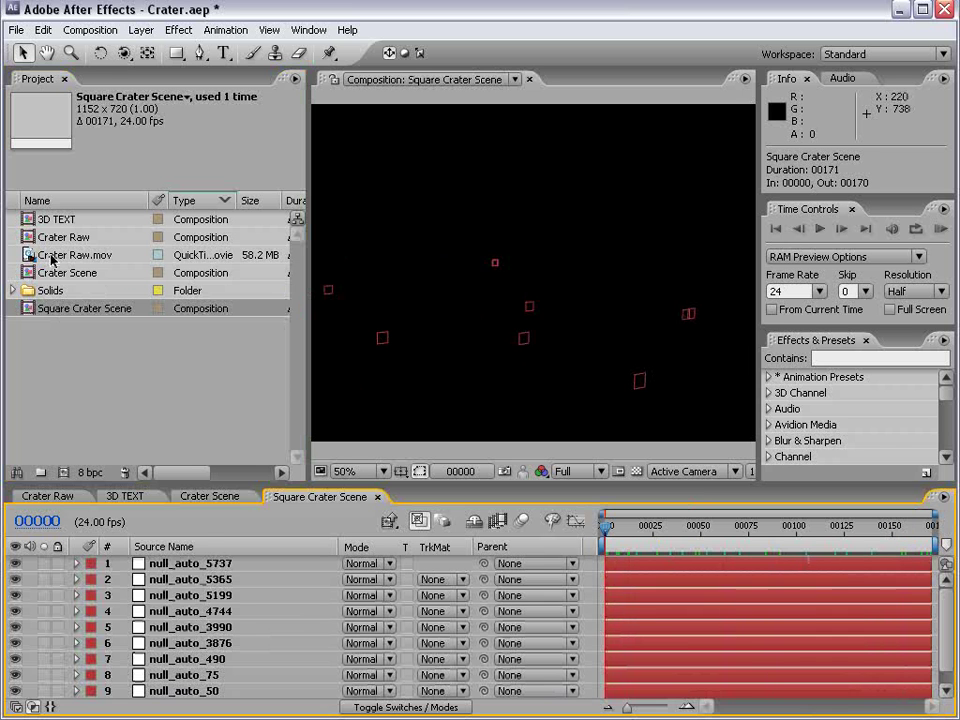
drag(55, 259, 200, 564)
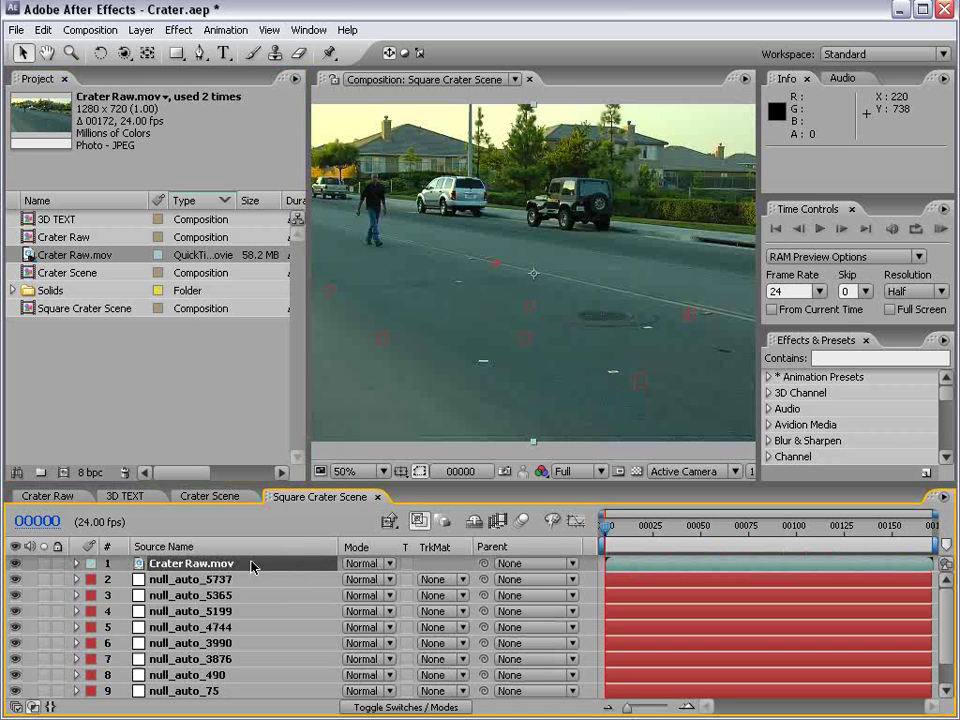
drag(609, 540, 517, 558)
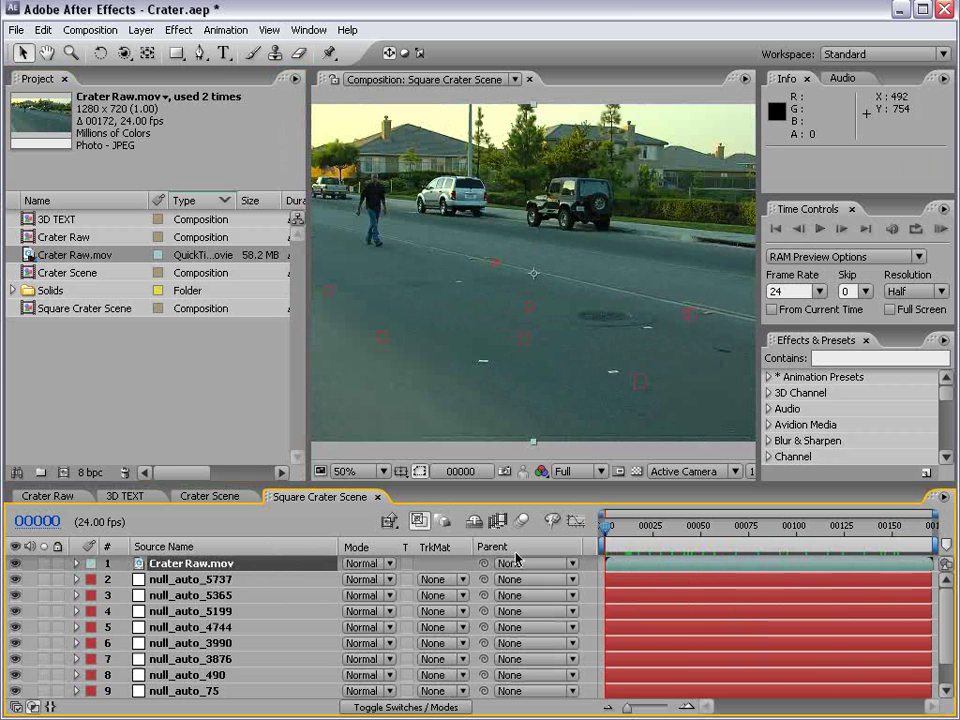
click(224, 53)
click(413, 291)
text(tes)
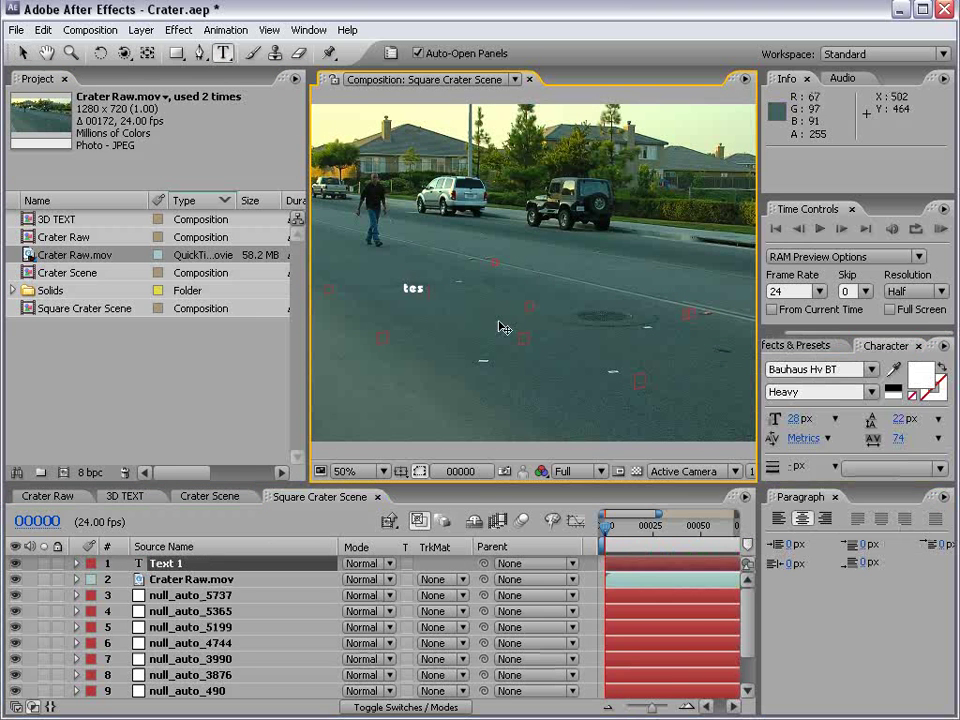
text(t)
click(22, 53)
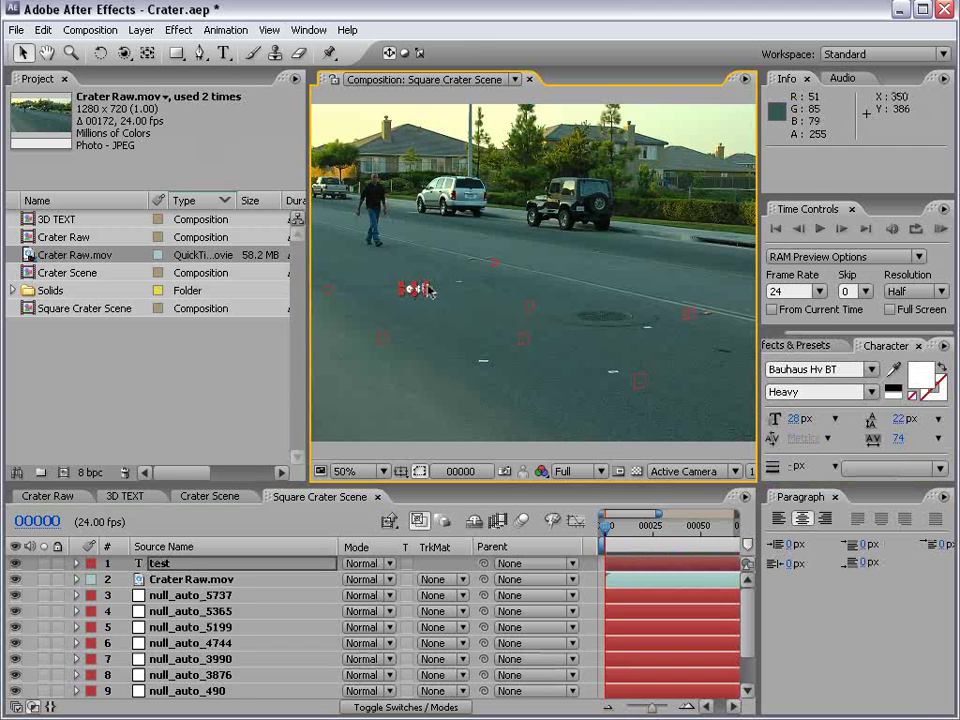
Scale the test text up to about 530% and enable its 3D Layer switch.
drag(428, 291, 583, 251)
key(comma)
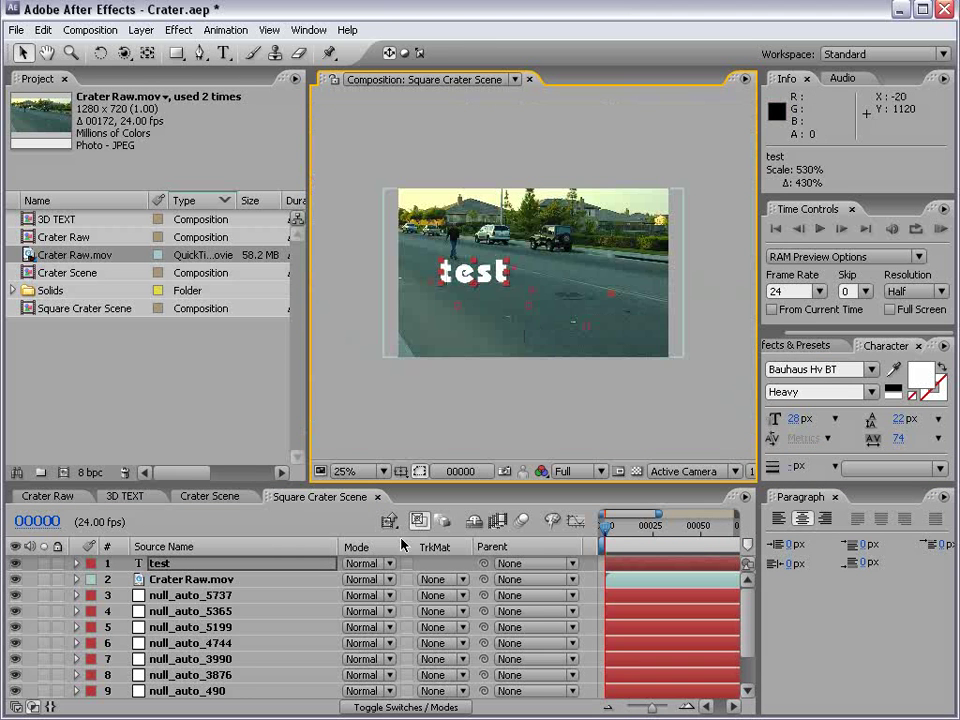
key(F4)
click(447, 563)
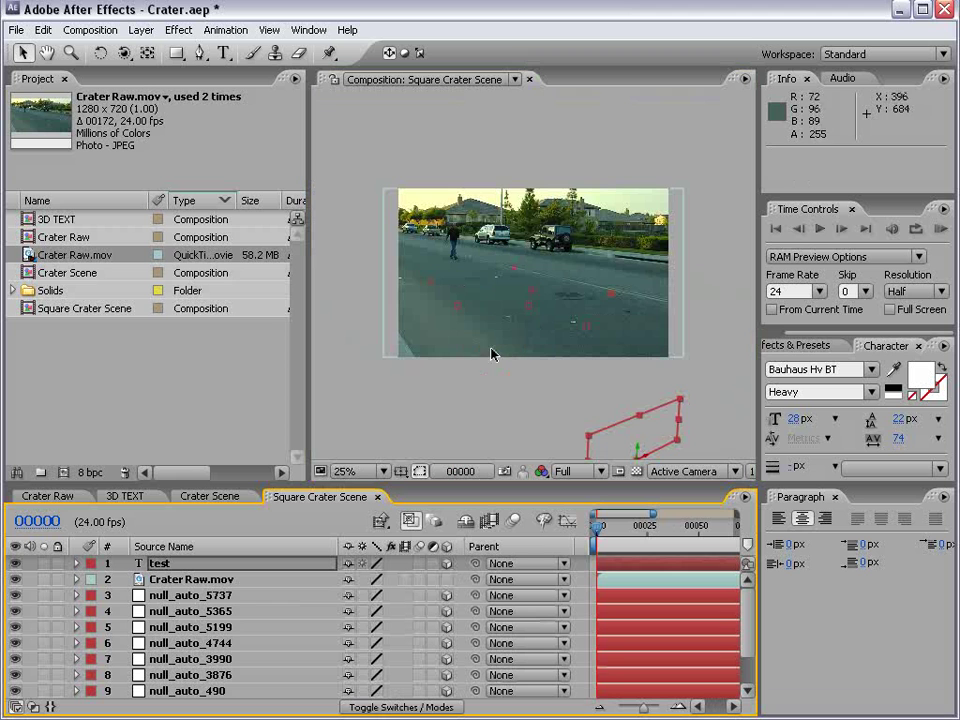
drag(655, 445, 579, 328)
drag(521, 247, 583, 328)
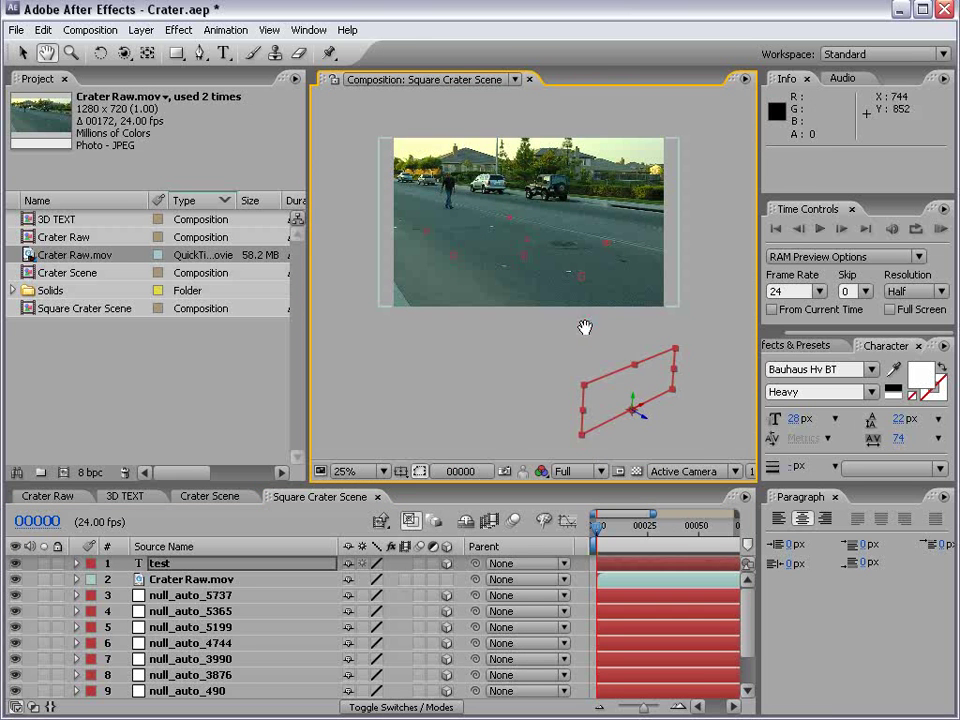
click(583, 328)
Paste null_auto_5737's Position (-96.7, 2.6, -195.7) onto the test text layer.
click(228, 598)
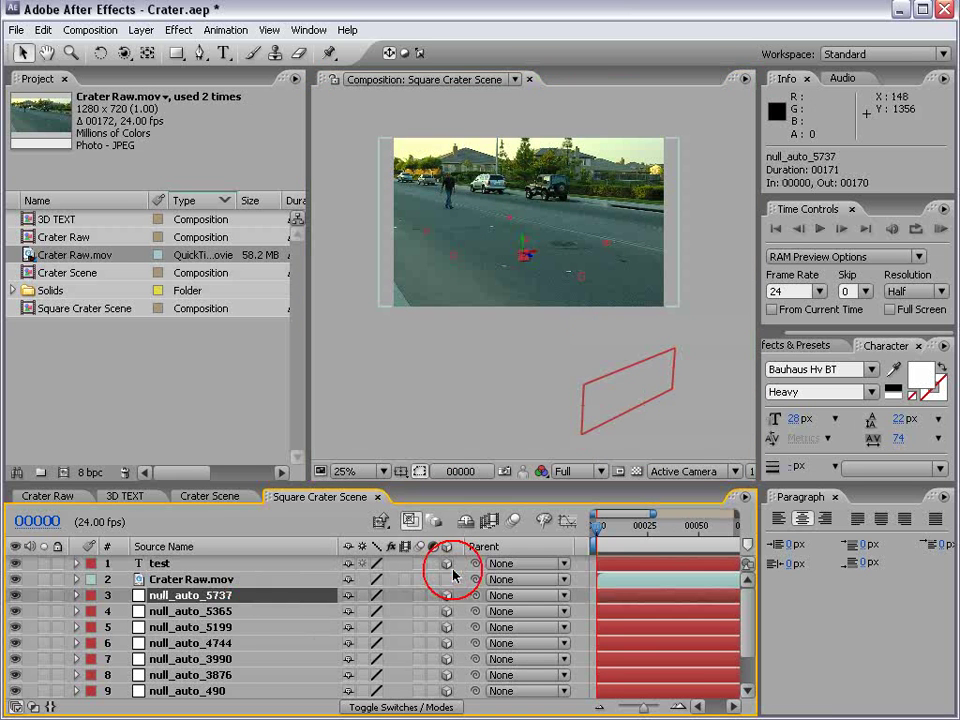
key(p)
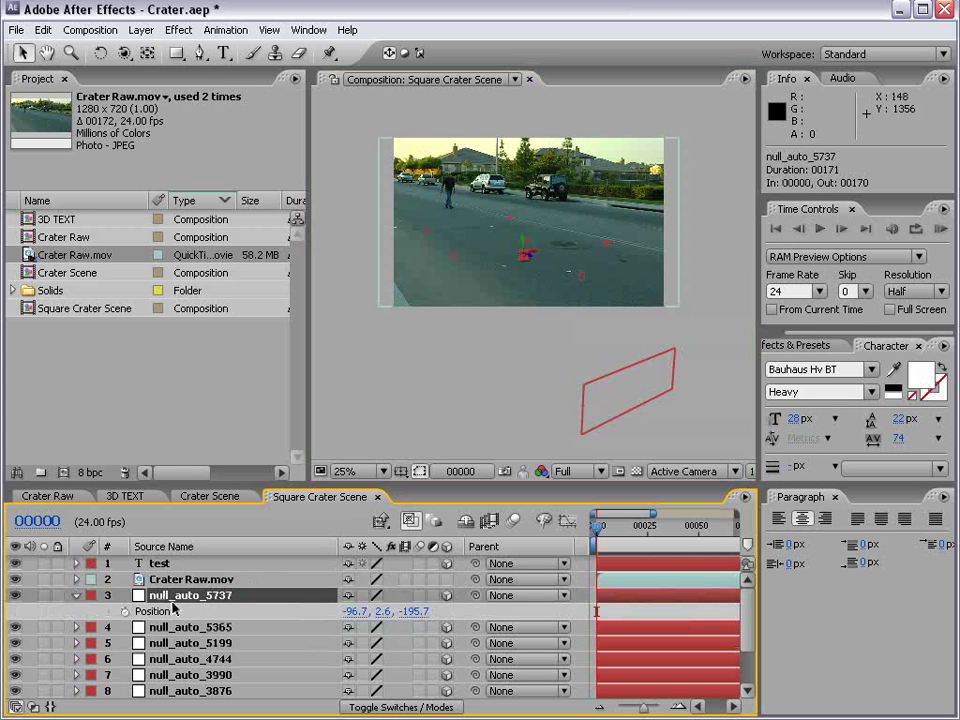
click(173, 610)
click(160, 564)
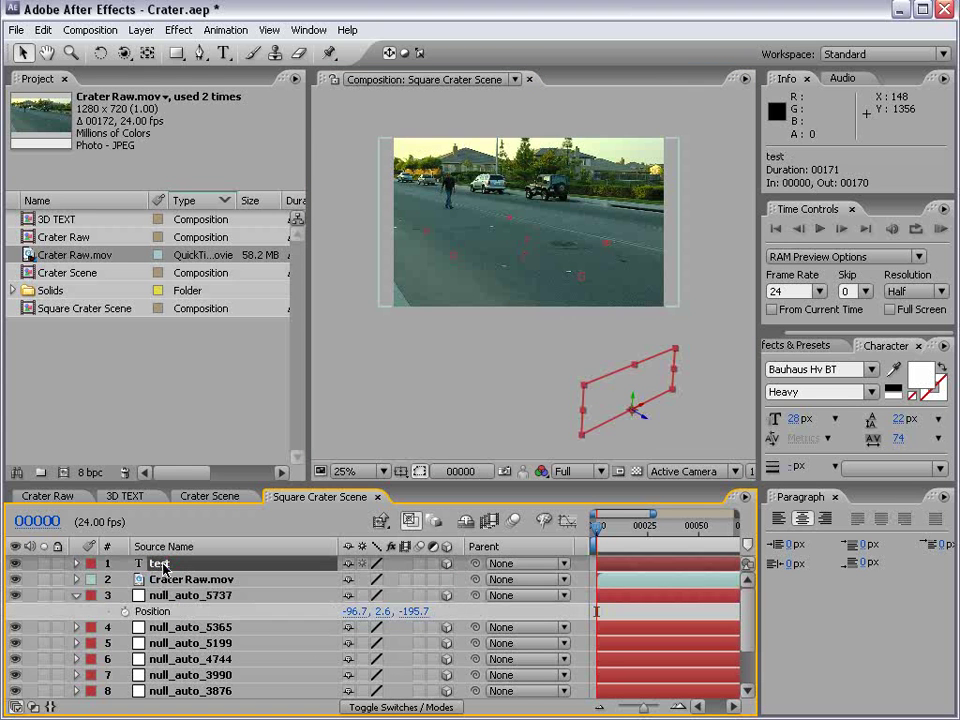
key(p)
click(150, 580)
key(ctrl+v)
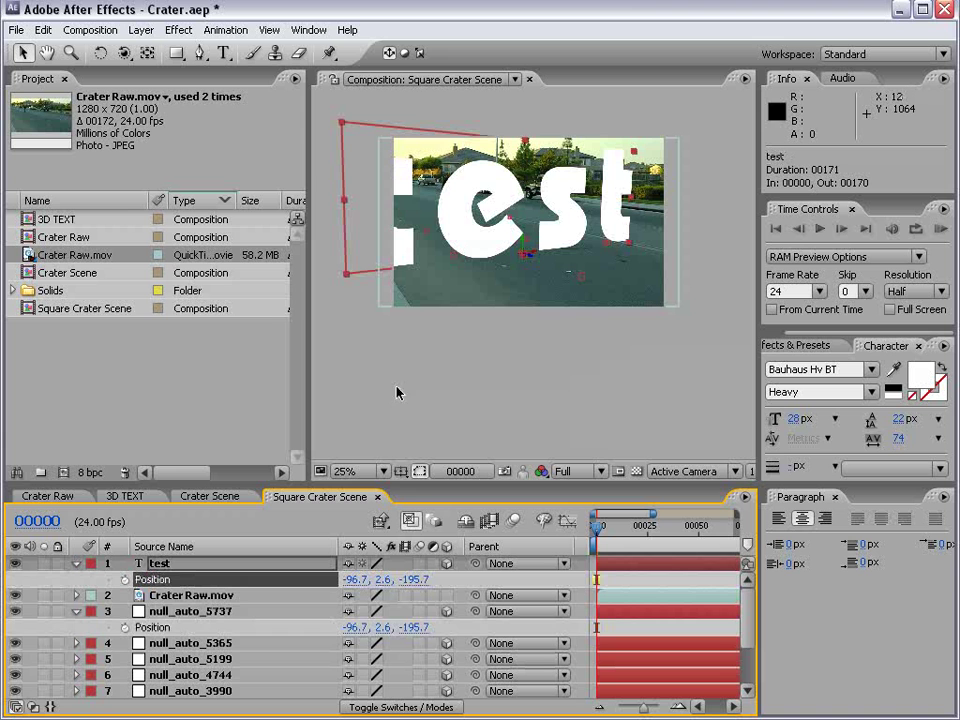
Shrink and rotate the test text, then scrub the footage to confirm it tracks the road.
drag(631, 150, 560, 312)
key(period)
key(w)
key(h)
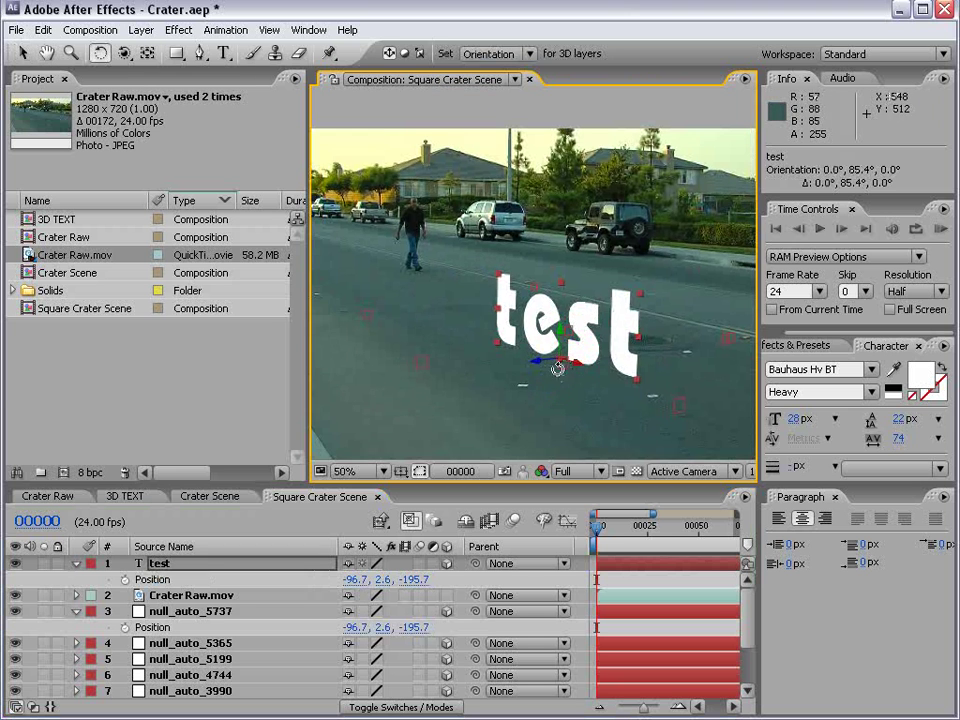
key(comma)
drag(606, 525, 630, 528)
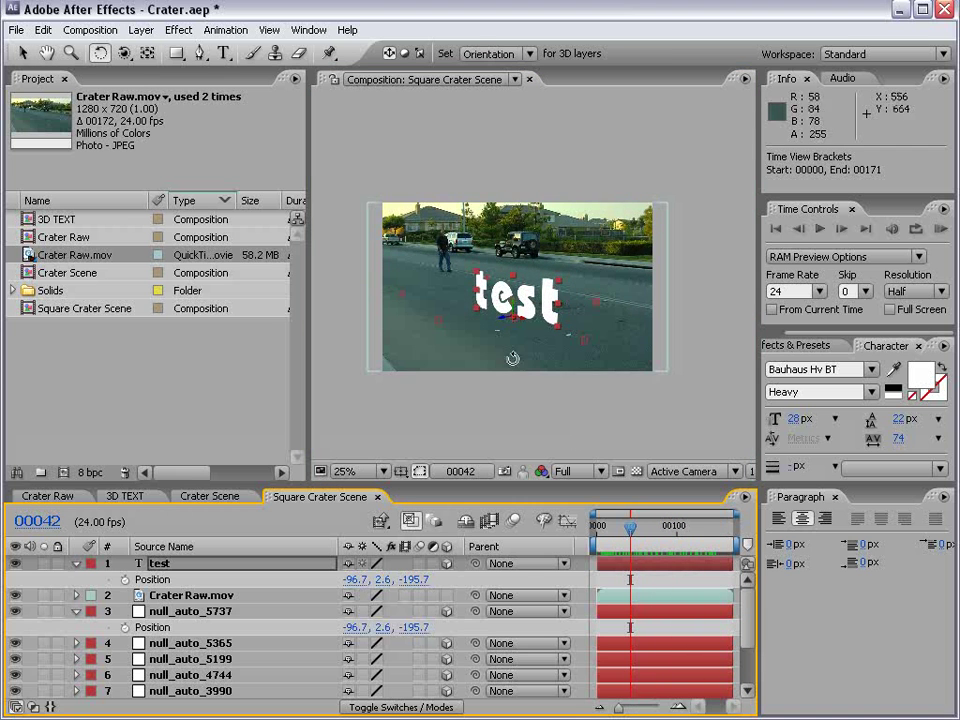
key(period)
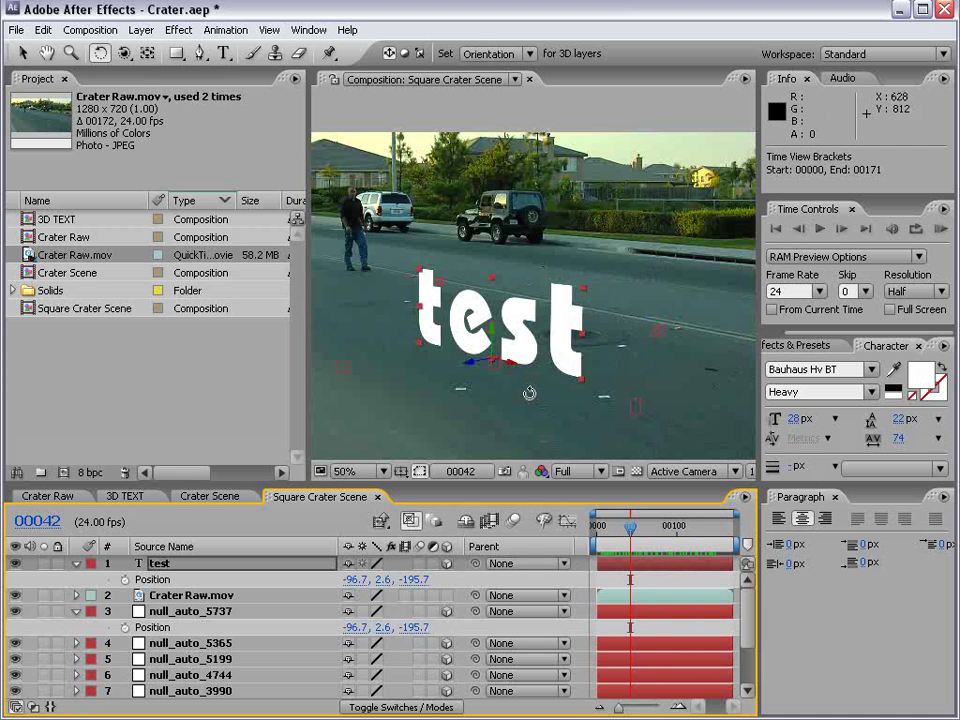
key(comma)
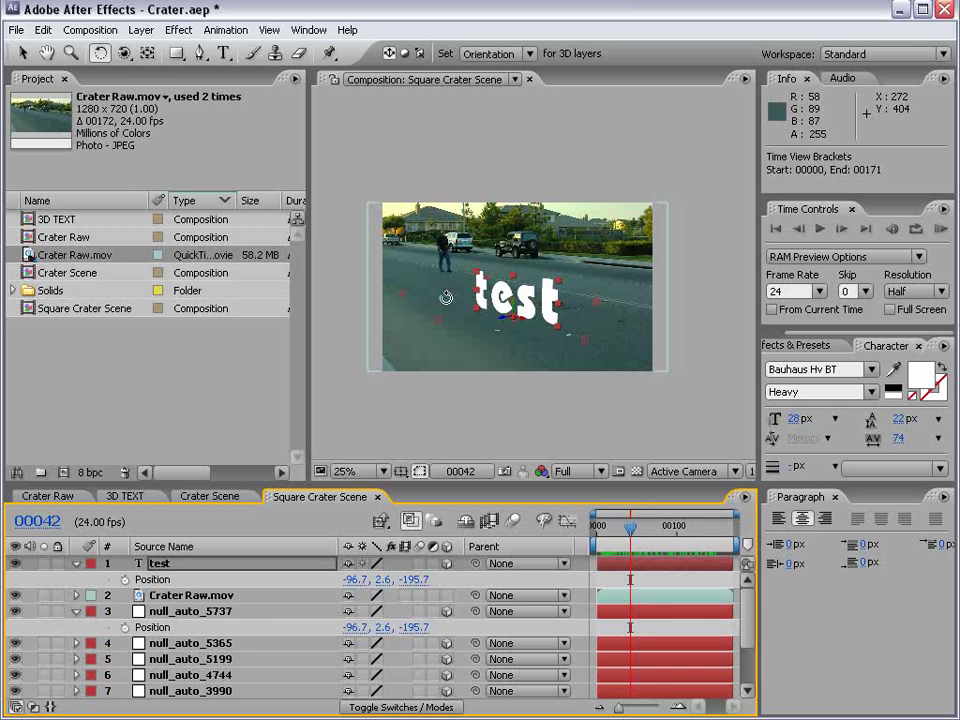
drag(630, 527, 718, 548)
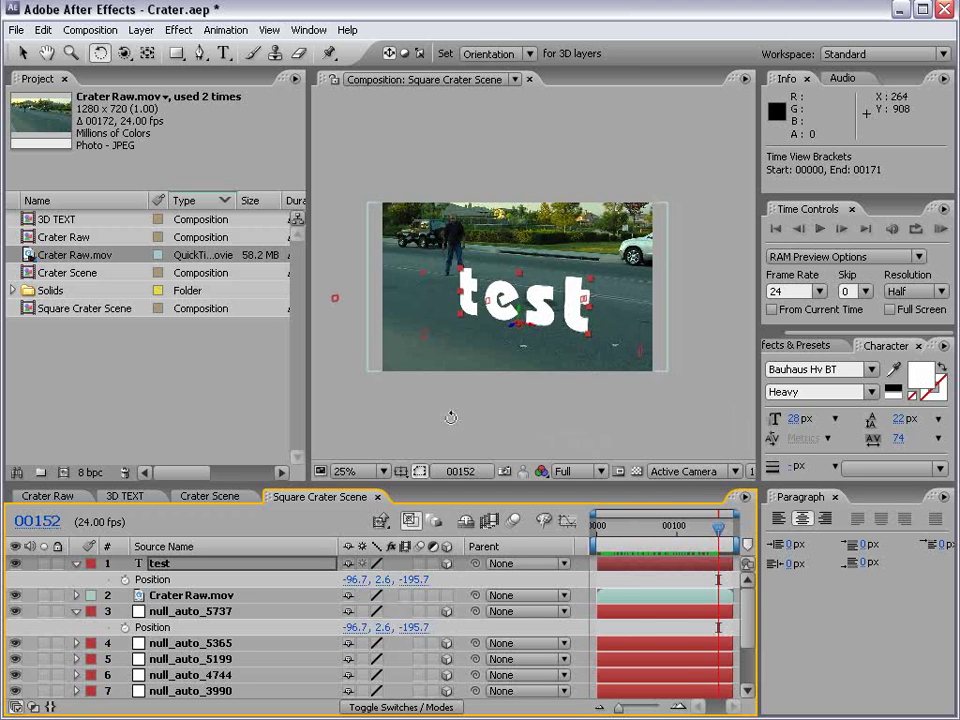
Switch to the 3D TEXT composition, show its full duration, and scrub through the tracked text shot.
click(128, 497)
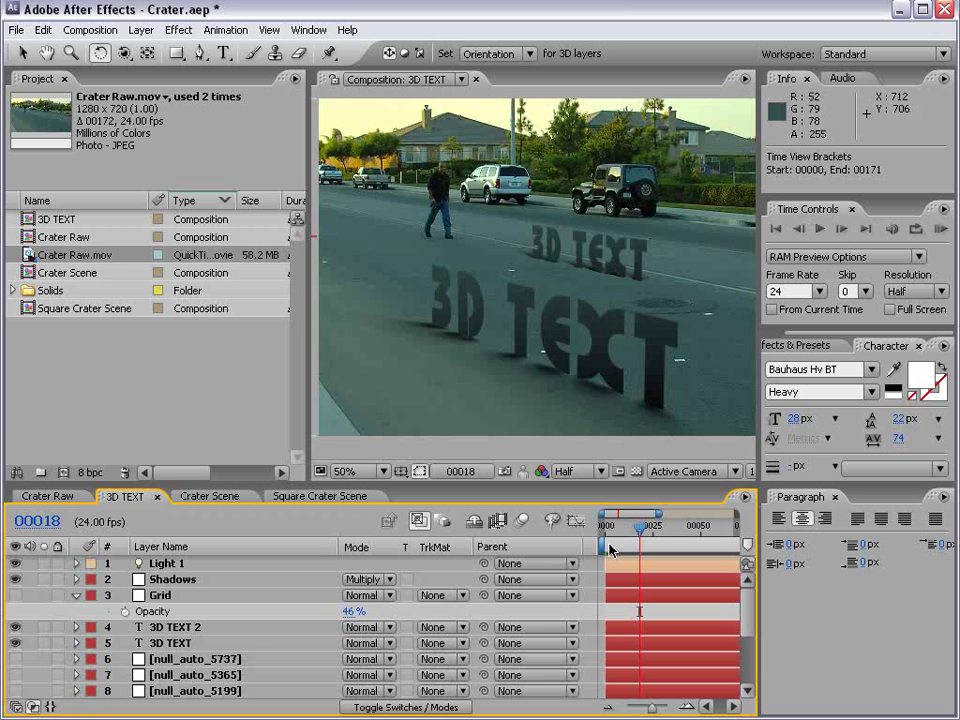
key(minus)
drag(630, 541, 693, 535)
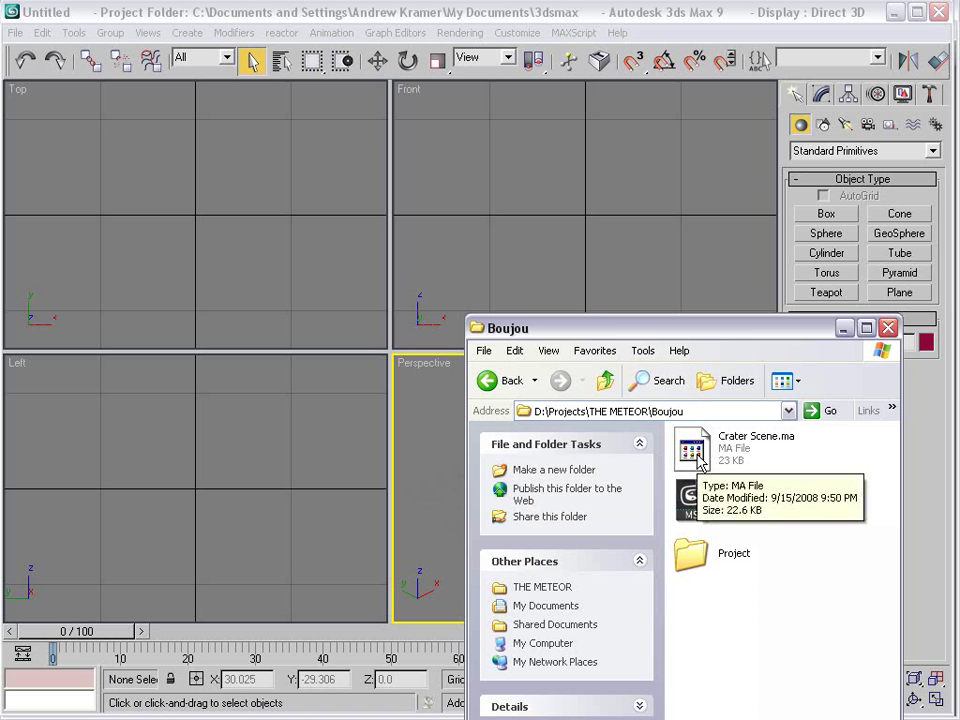
Run Crater Scene.ms by dropping it into the Perspective viewport, then deselect the imported helpers.
click(692, 497)
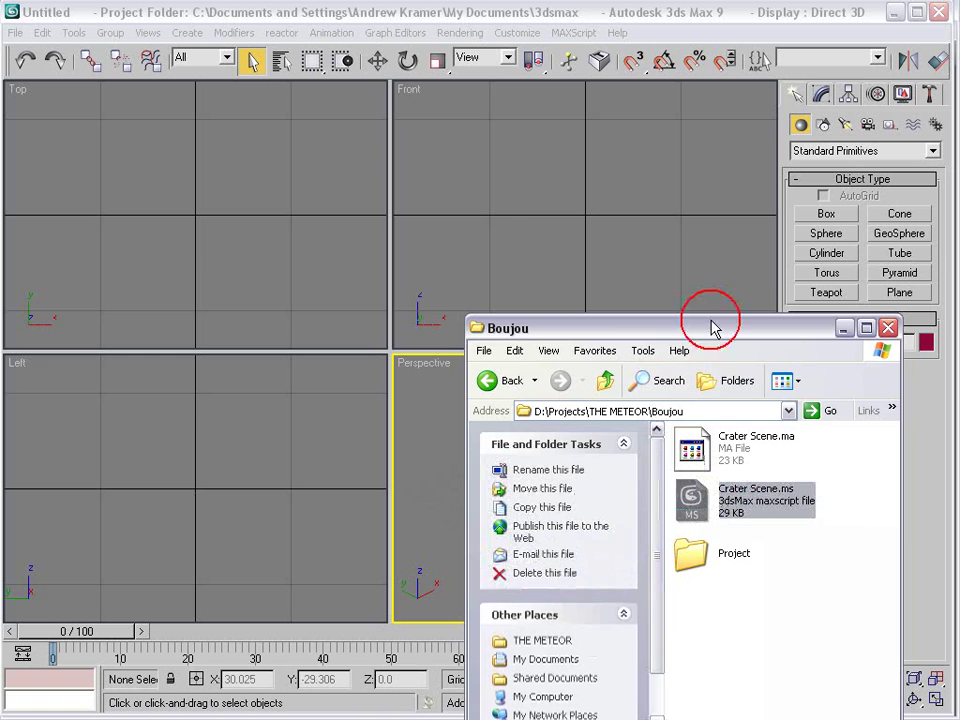
drag(730, 328, 185, 192)
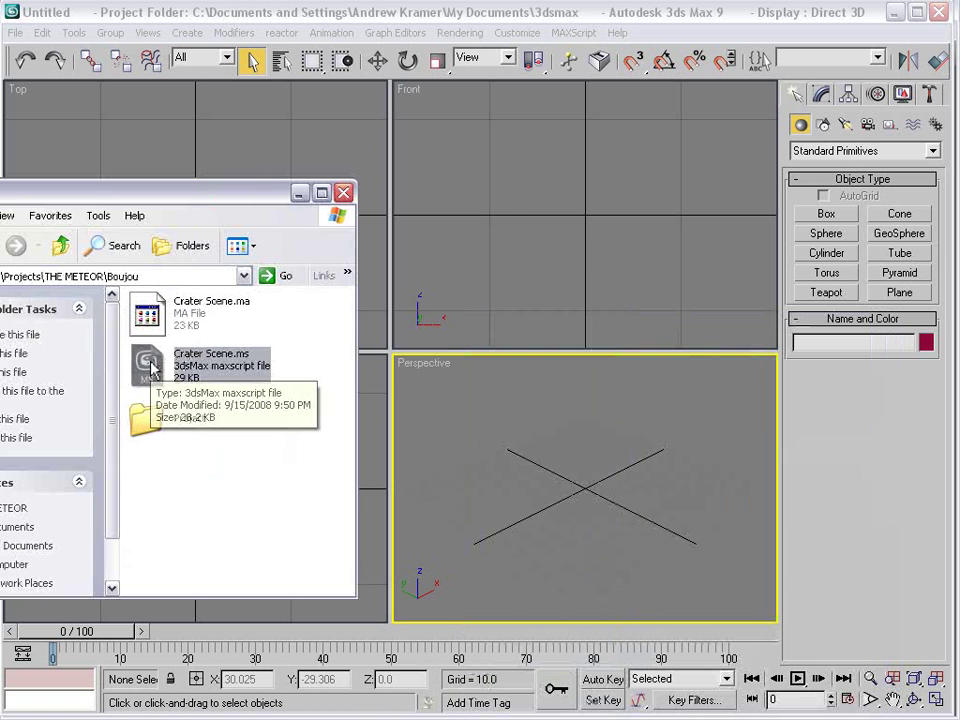
drag(150, 375, 585, 495)
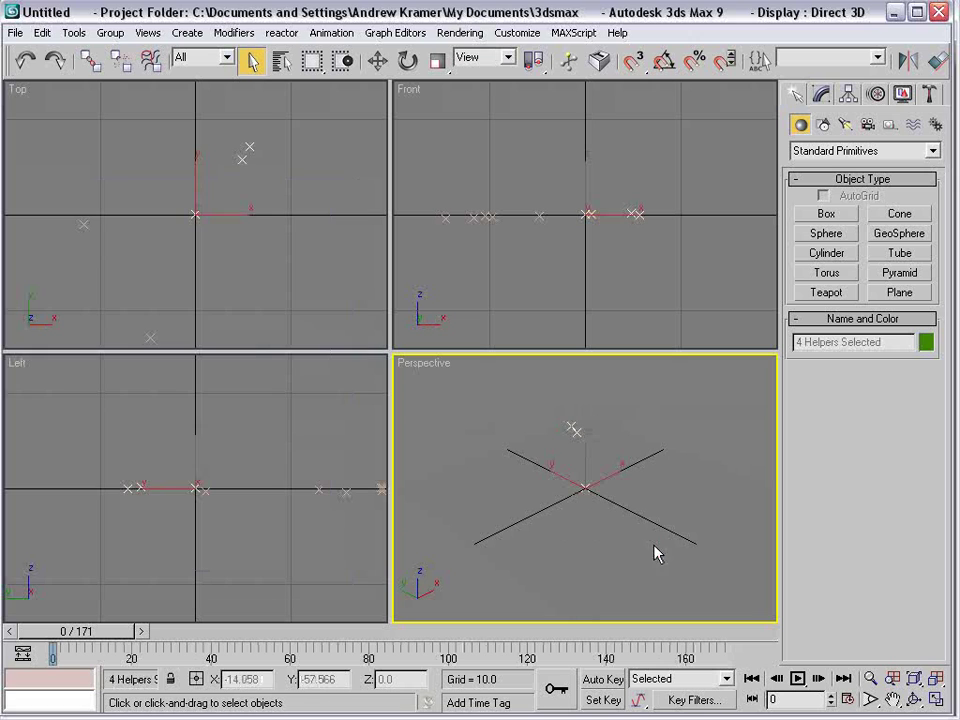
click(625, 502)
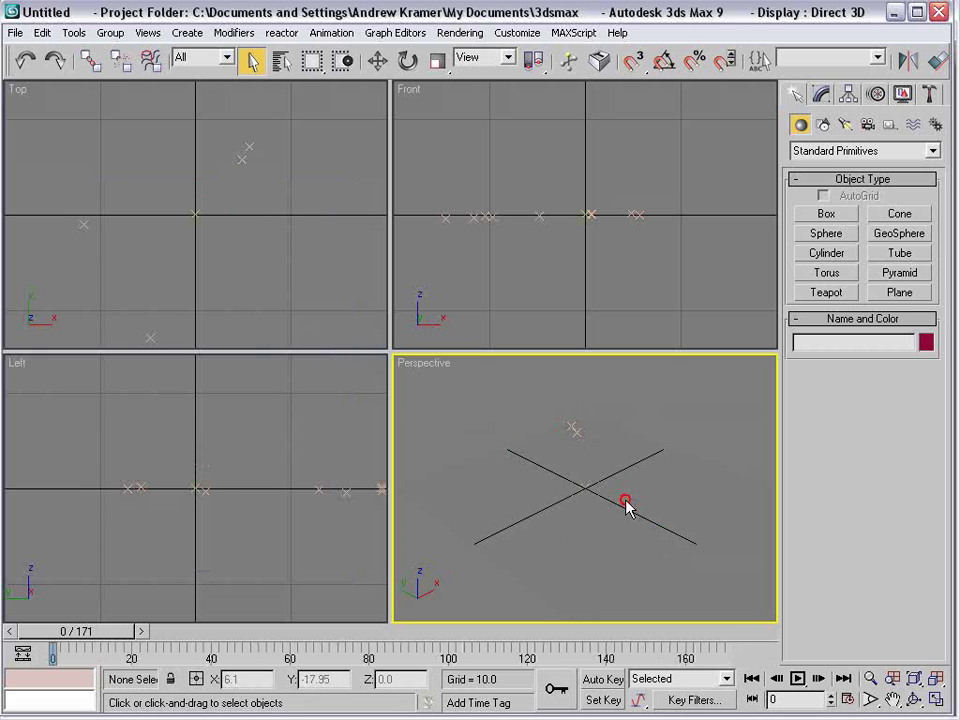
Switch the Perspective viewport to Camera_1 and scrub the camera move through all 171 frames.
right_click(412, 366)
mouse_move(424, 378)
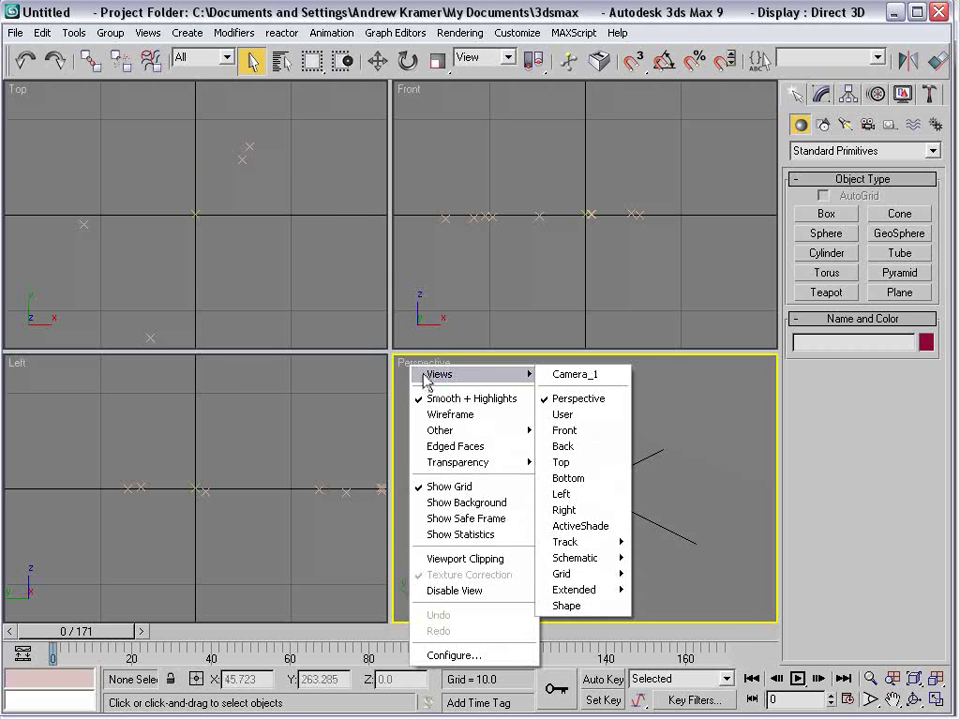
click(563, 378)
click(546, 463)
drag(80, 631, 60, 650)
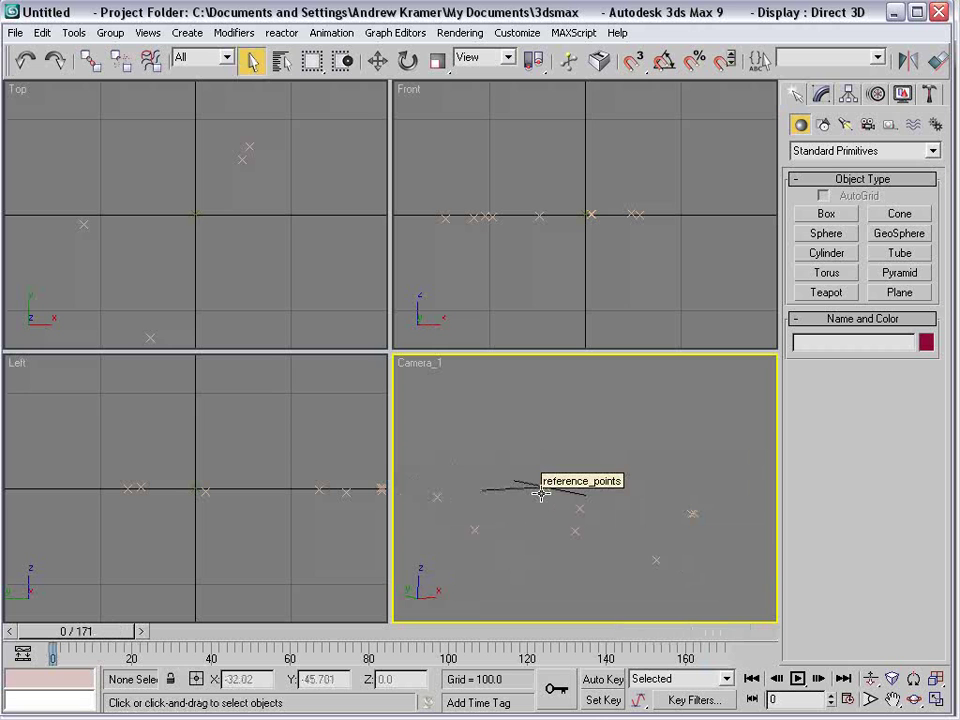
Review Camera_1's Viewport Background settings, then close the dialog.
click(152, 32)
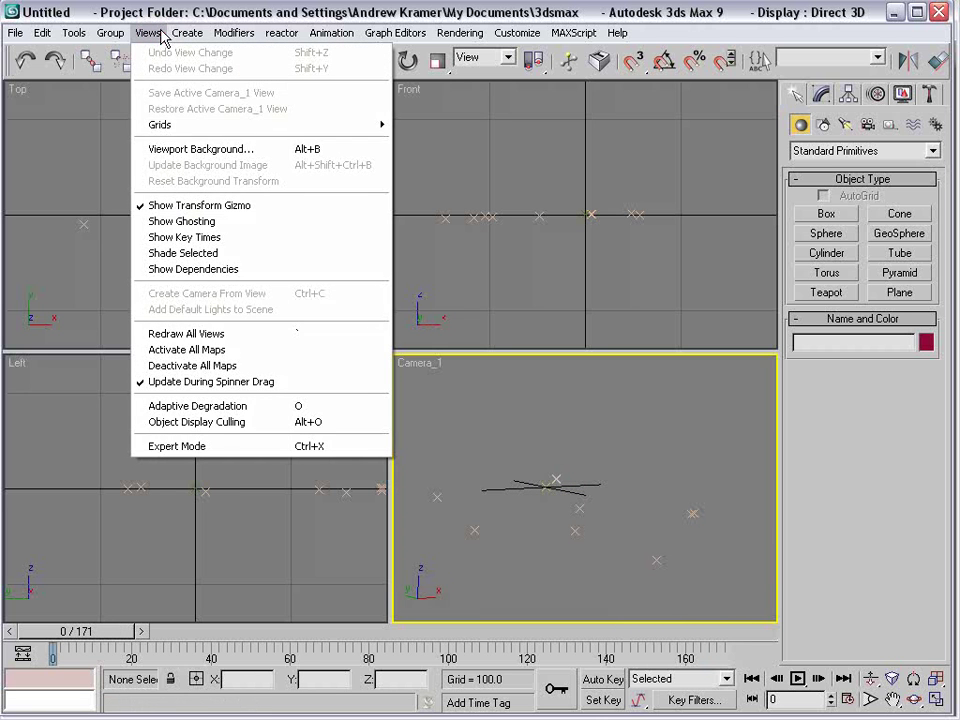
click(190, 153)
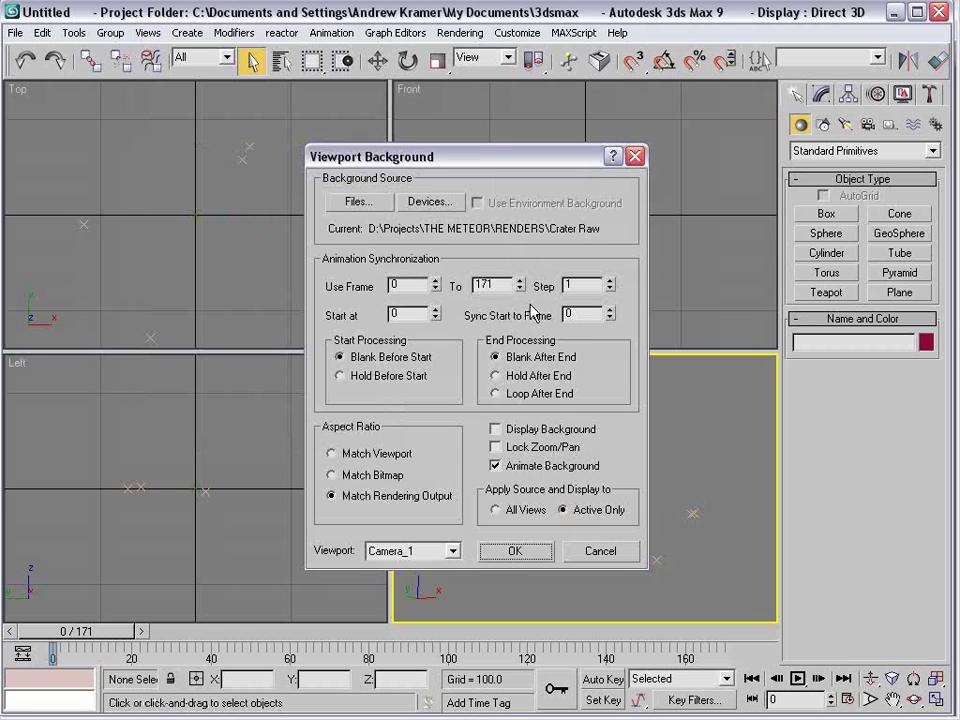
click(634, 156)
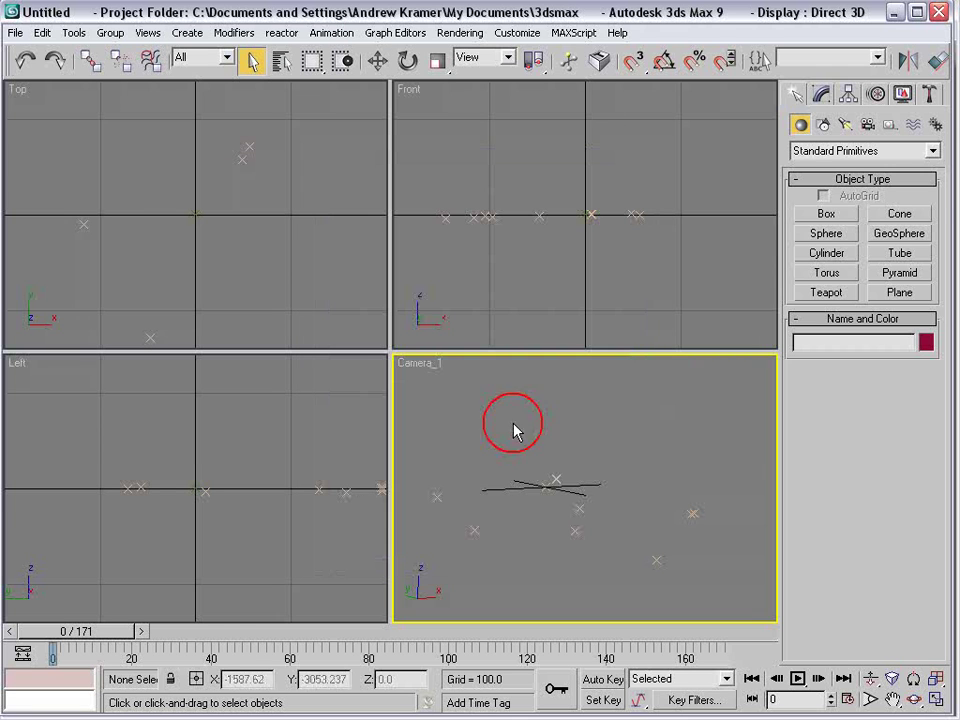
Draw a box among the tracked points in Camera_1 and scrub a few frames to check it.
click(826, 214)
drag(557, 534, 583, 493)
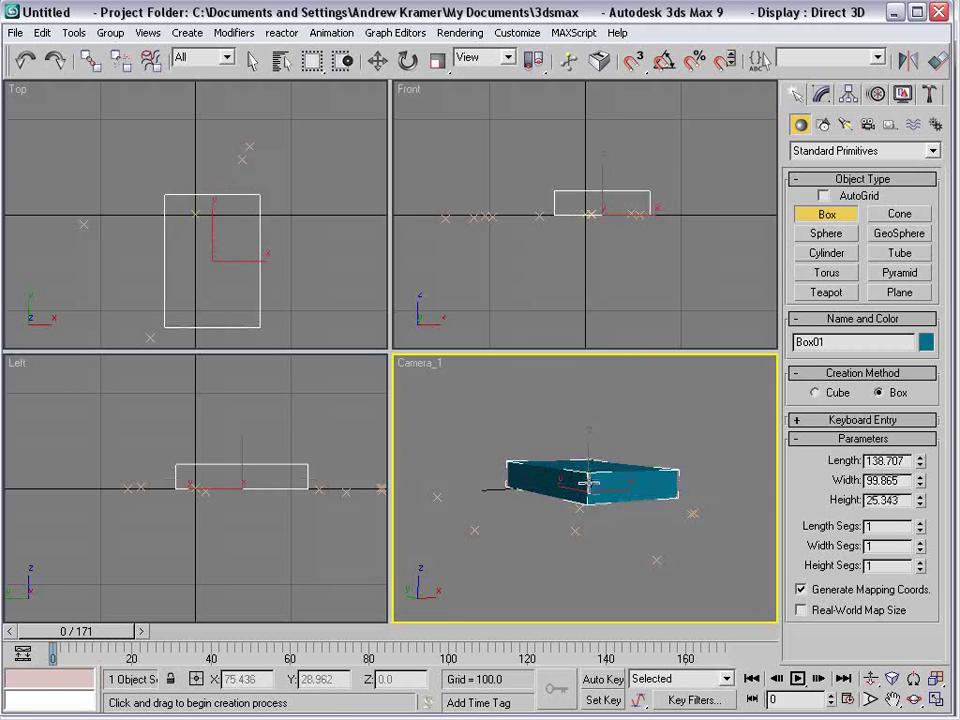
click(588, 457)
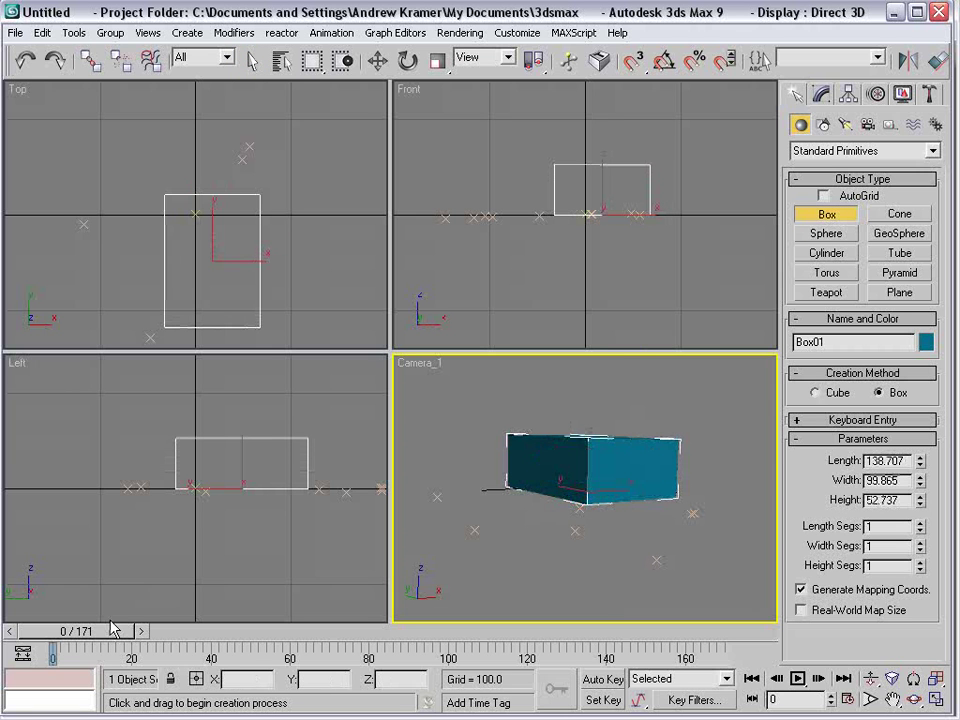
drag(88, 631, 700, 633)
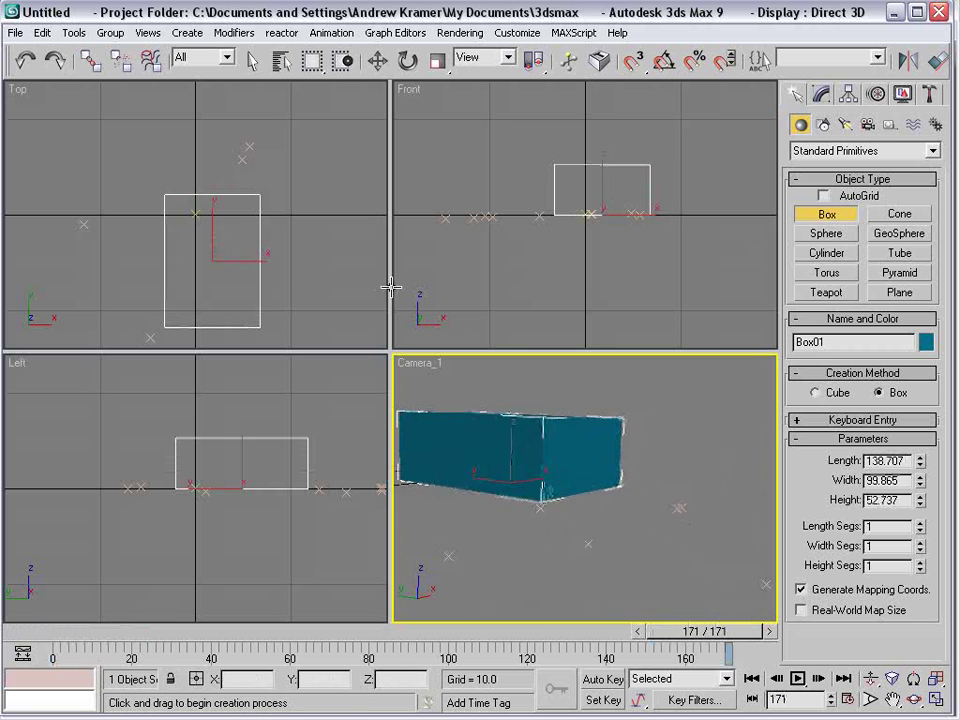
Move the box down and to the left in the Top view.
click(265, 277)
right_click(265, 277)
right_click(231, 261)
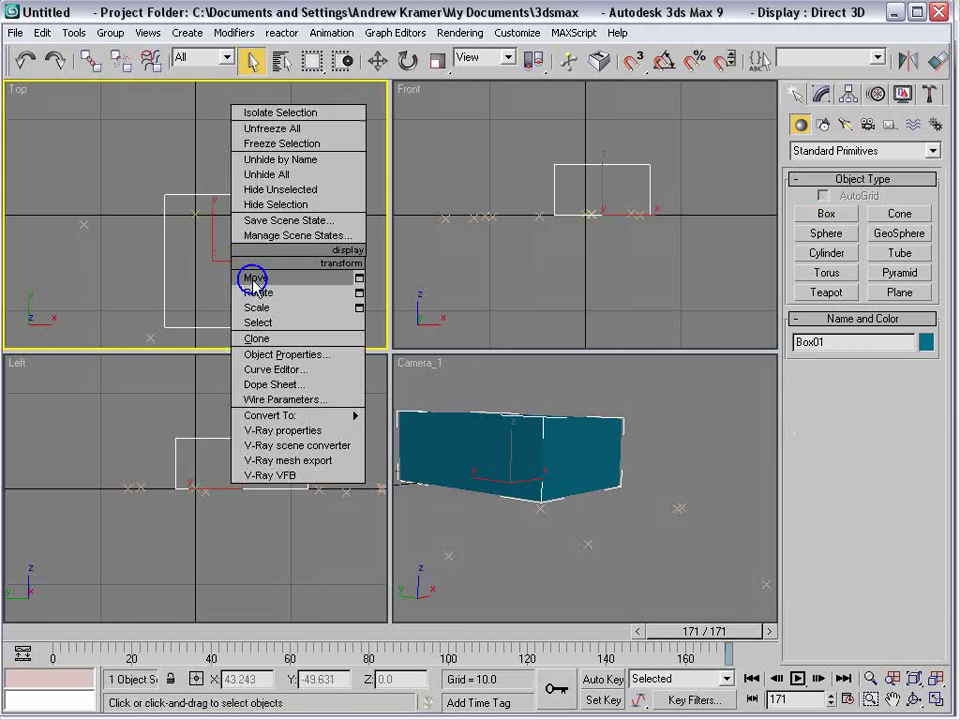
click(252, 278)
drag(221, 241, 156, 371)
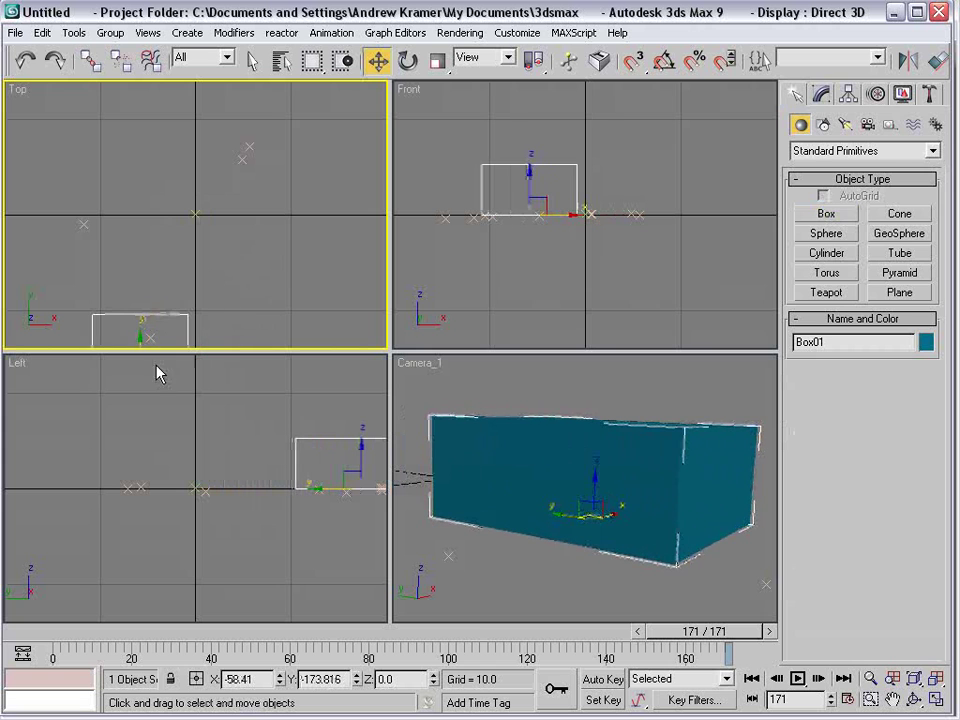
Set the box to 102.643 length, 95.87 width and 20.04 height, then deselect it.
click(822, 94)
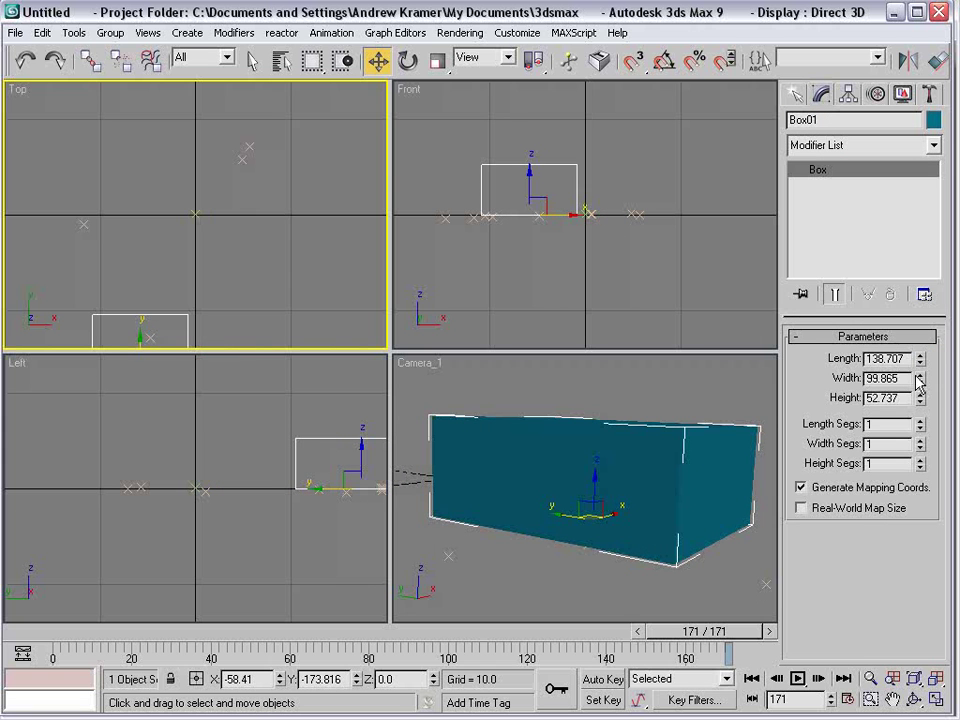
drag(919, 381, 921, 425)
drag(705, 631, 658, 667)
key(w)
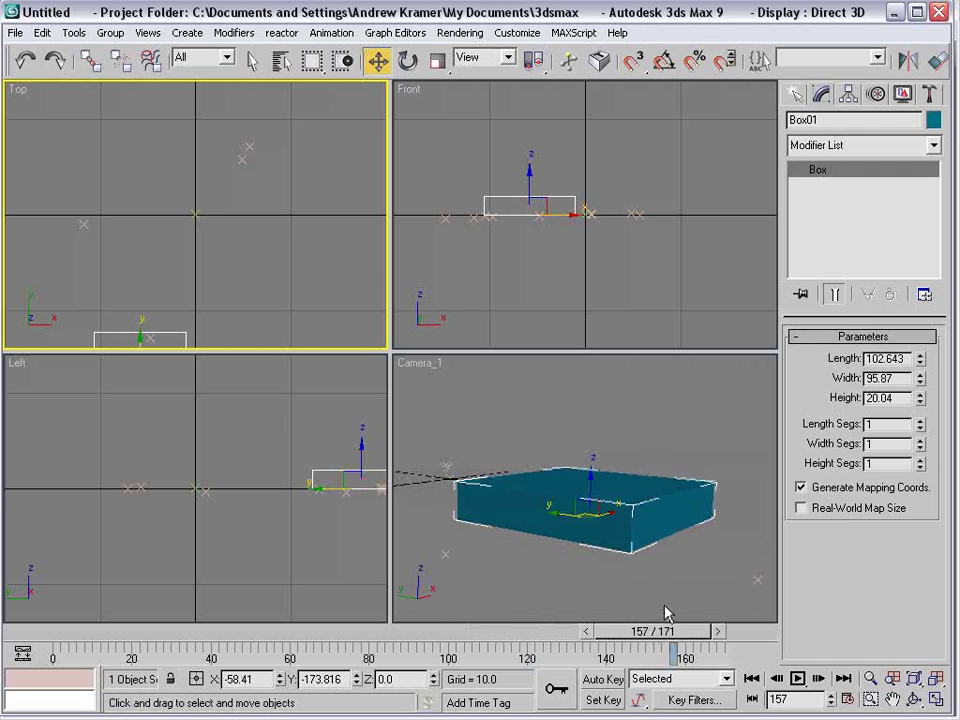
click(667, 614)
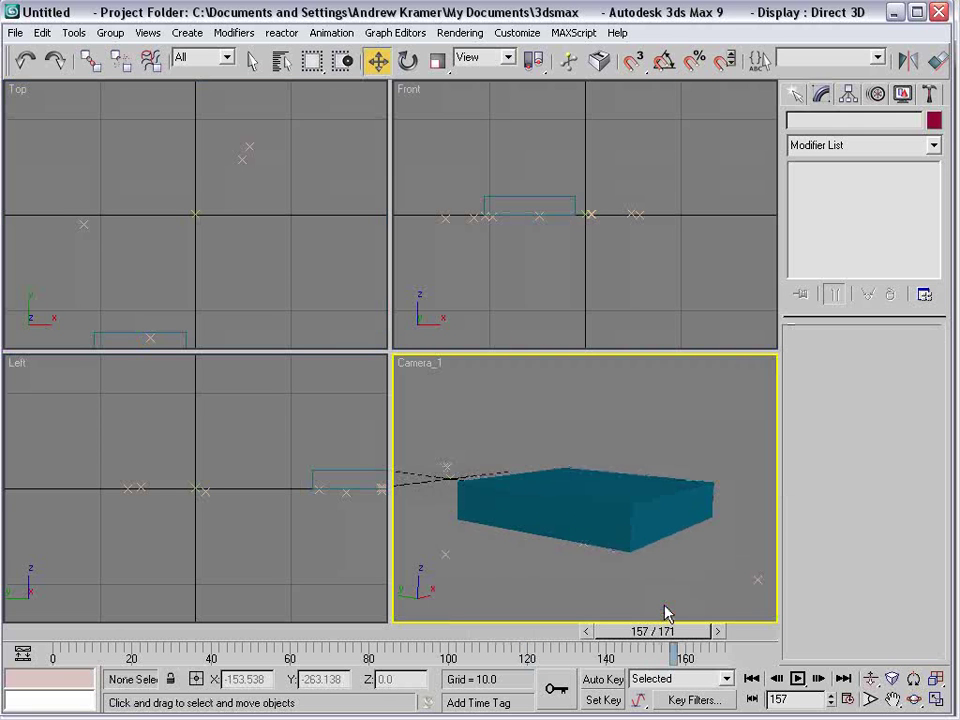